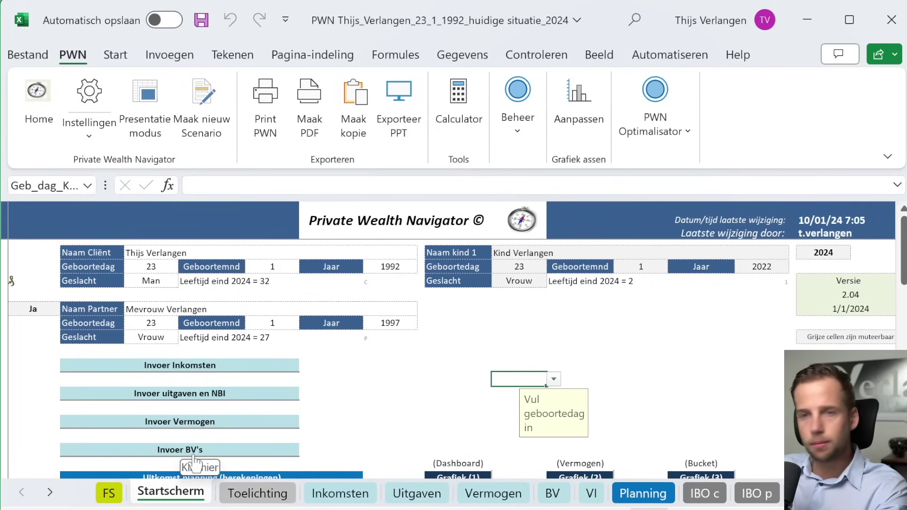
Open the Inkomsten sheet and check the client's and partner's ages at the start of the AOW item
left_click(340, 493)
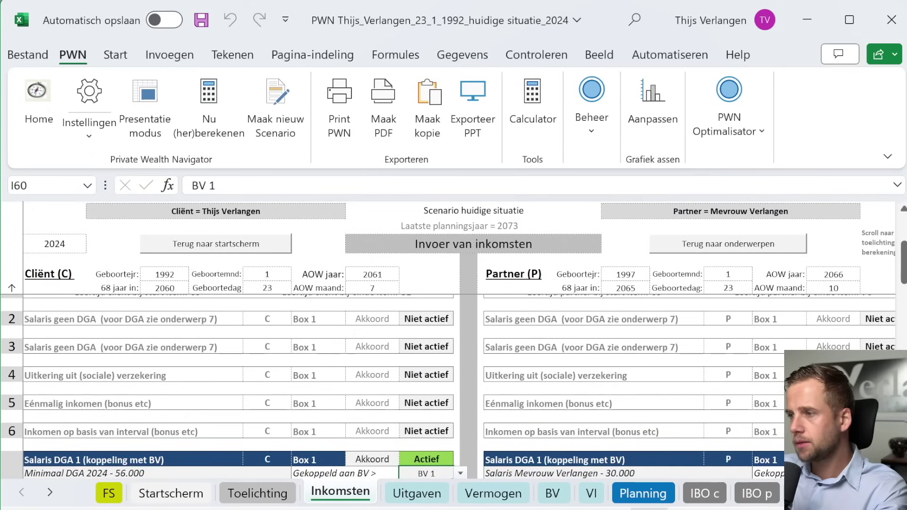
scroll(665, 407, "down", 1)
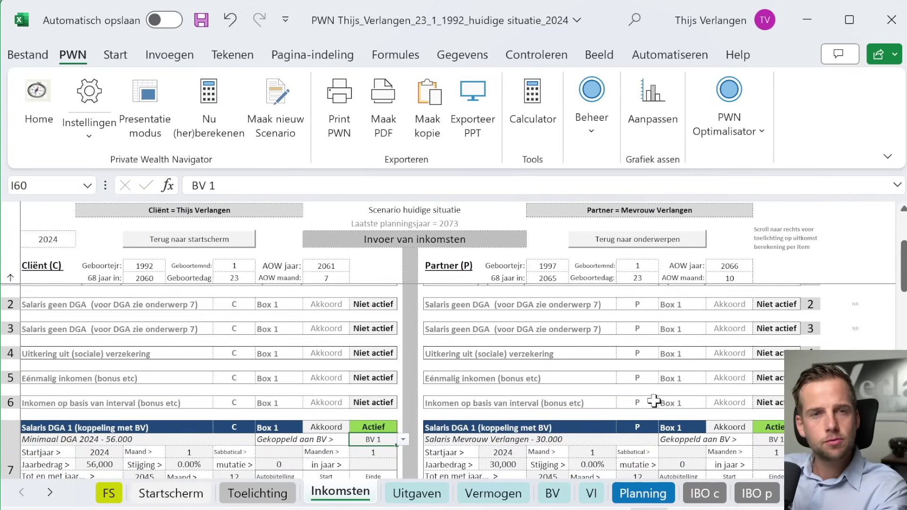
scroll(508, 386, "up", 2)
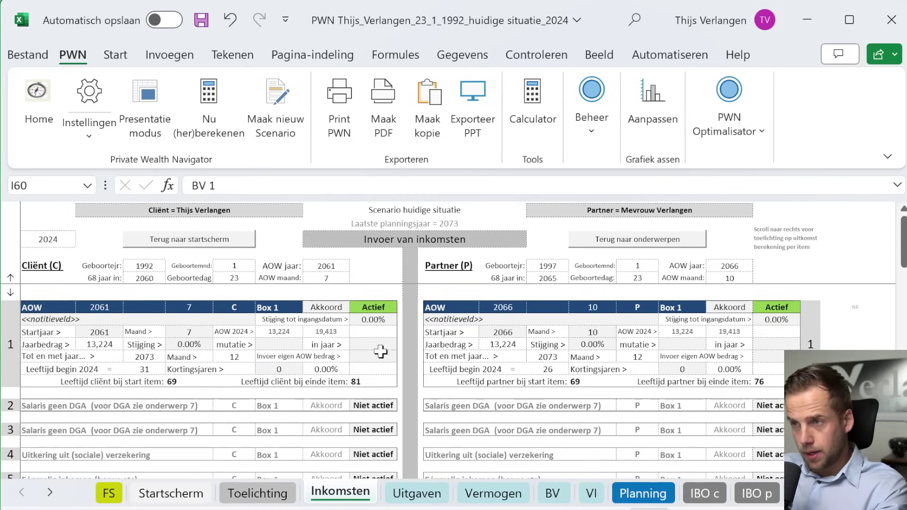
left_click(169, 382)
left_click(582, 381)
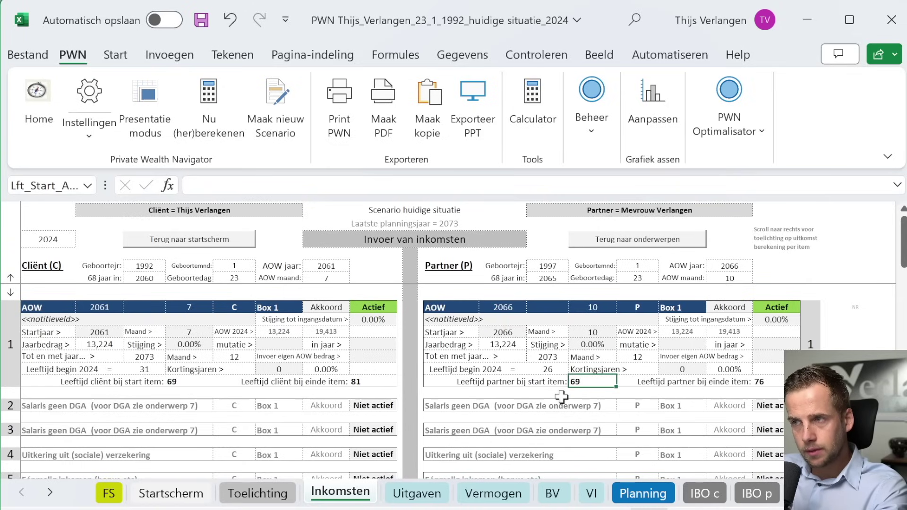
Compare the AOW start month and yearly amount (Jaarbedrag) between the client and the partner
left_click(594, 331)
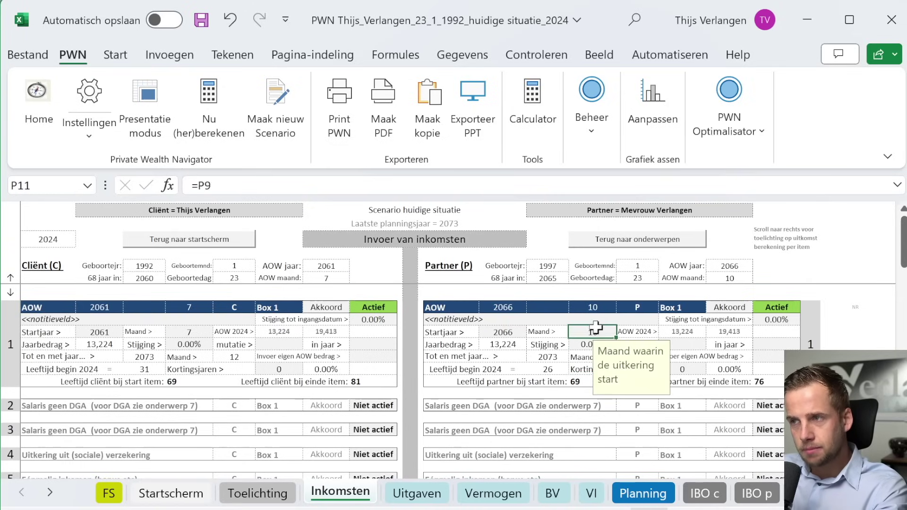
left_click(194, 333)
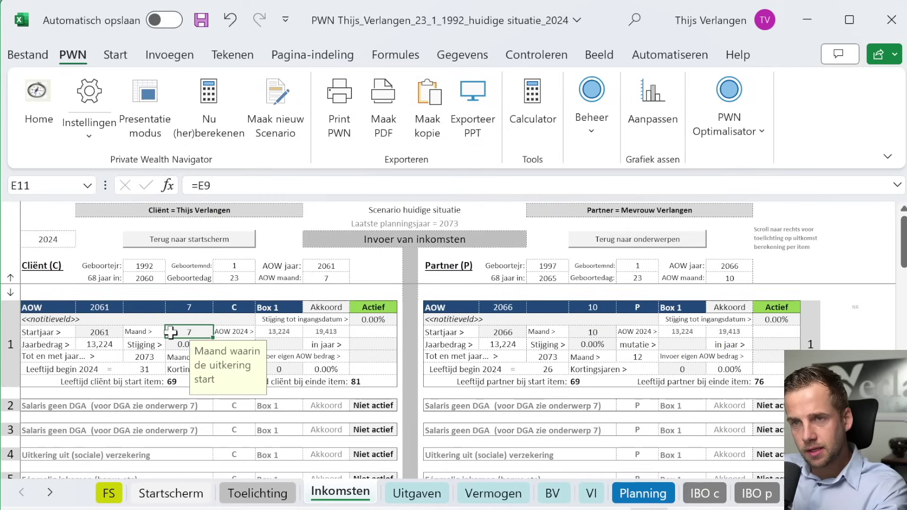
left_click(605, 333)
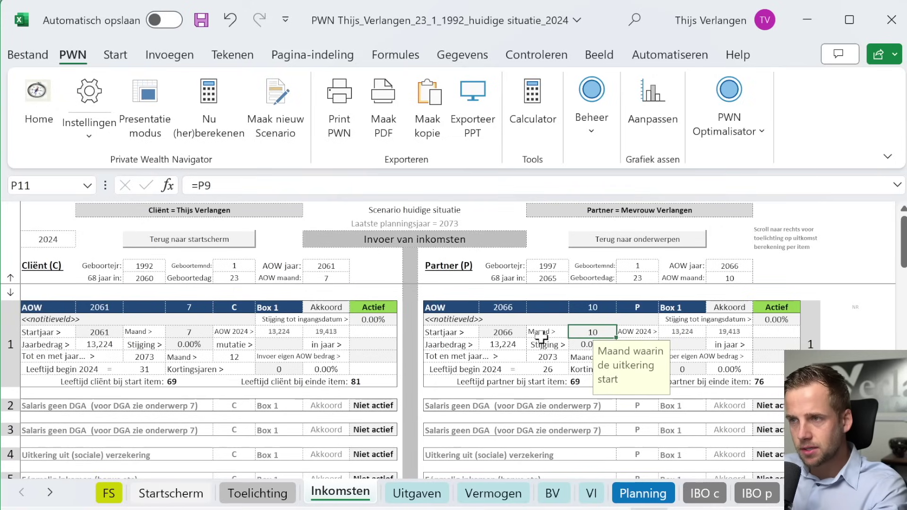
left_click(97, 344)
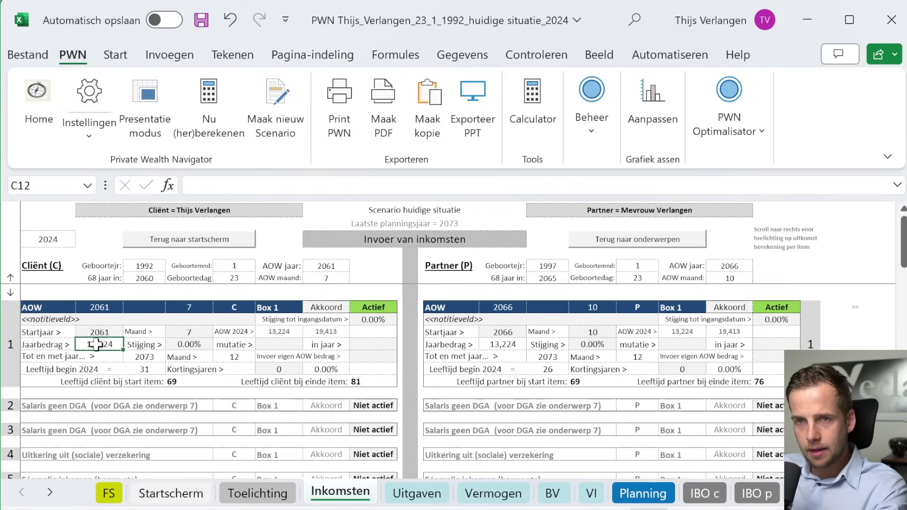
left_click(501, 345)
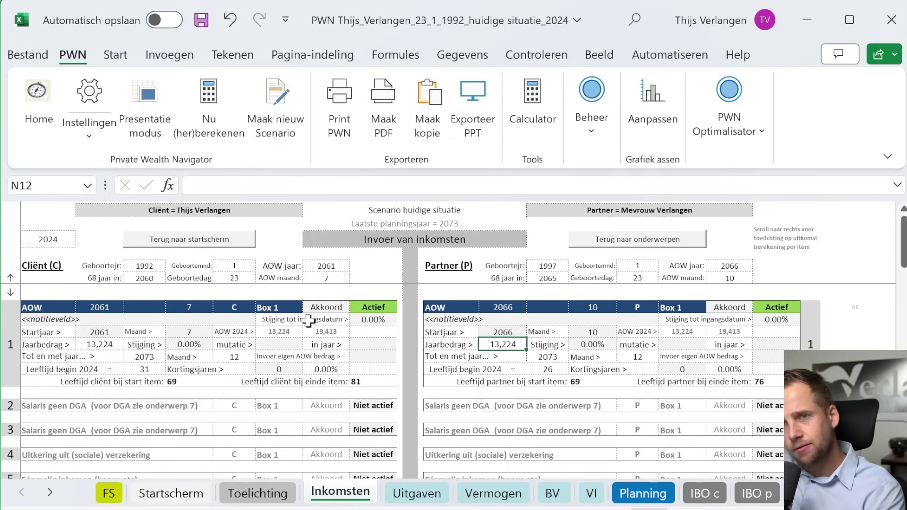
left_click(114, 345)
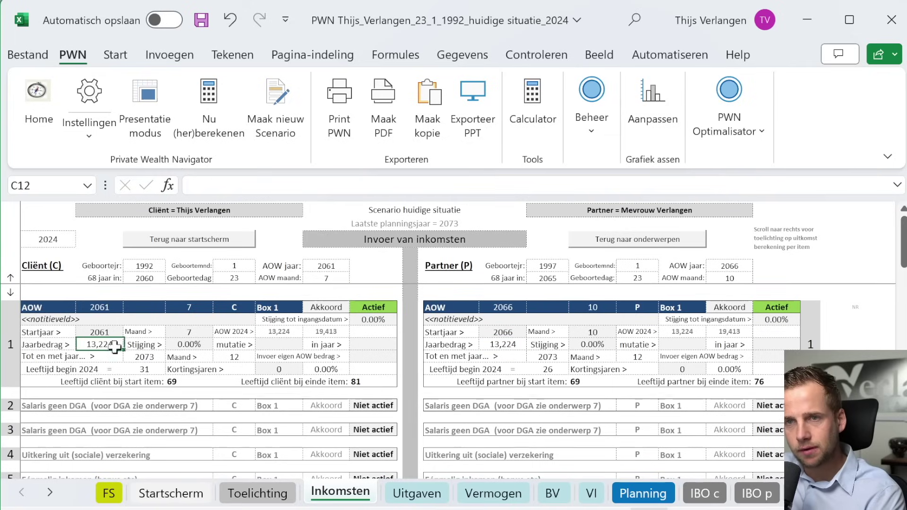
left_click(514, 346)
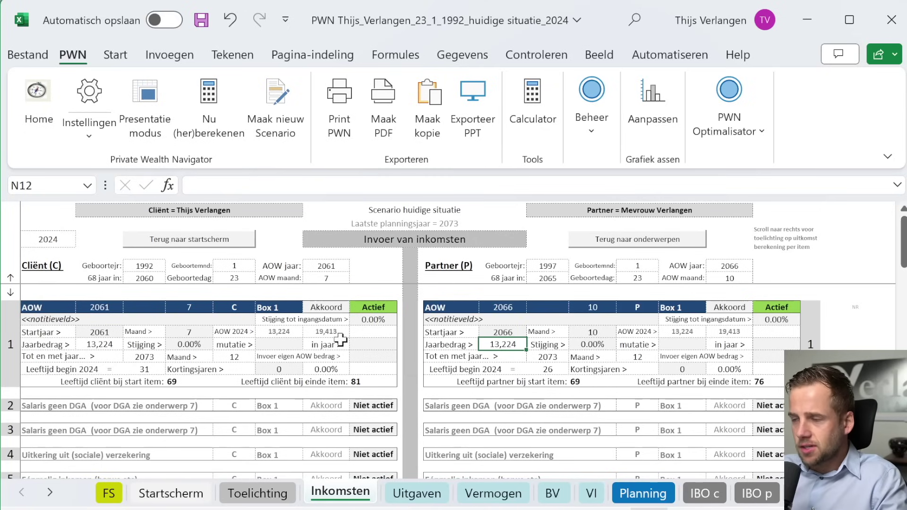
Examine the client's Salaris DGA 1 item: yearly amount, growth percentage, start year and end year
scroll(341, 340, "down", 1)
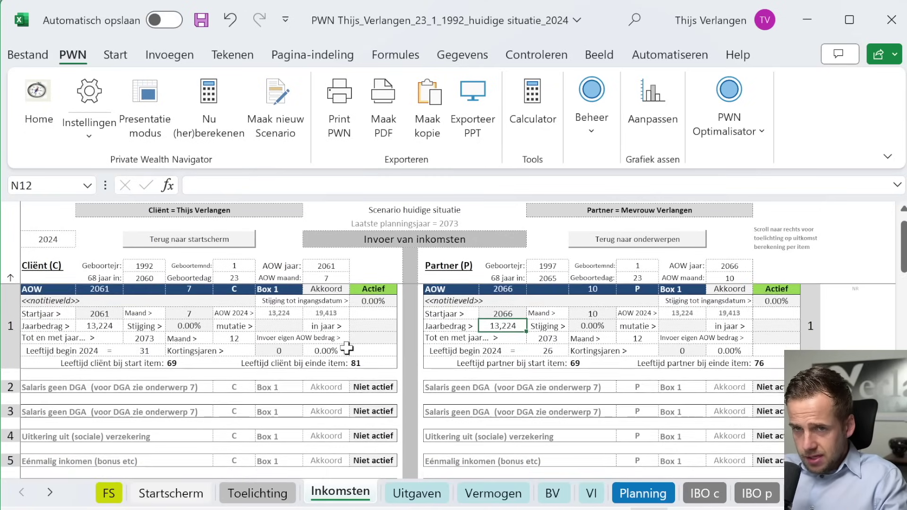
scroll(347, 349, "down", 5)
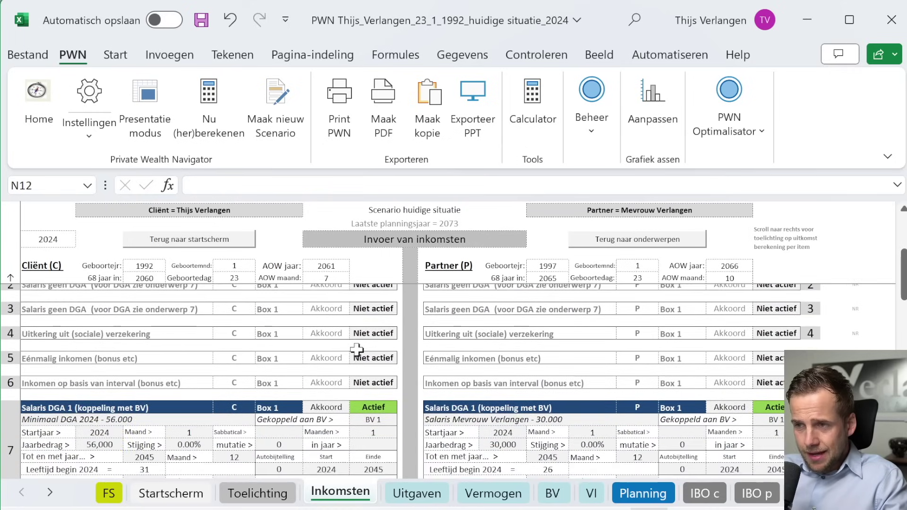
scroll(357, 350, "down", 2)
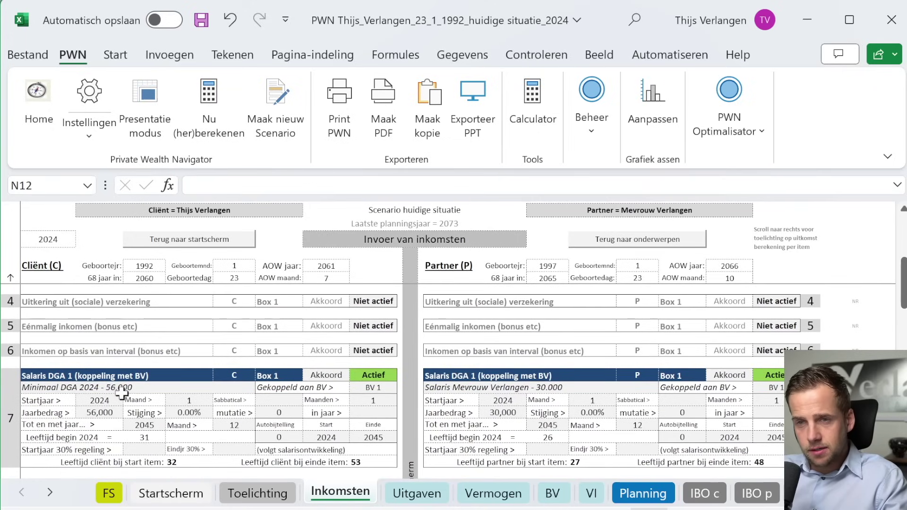
left_click(92, 413)
left_click(190, 414)
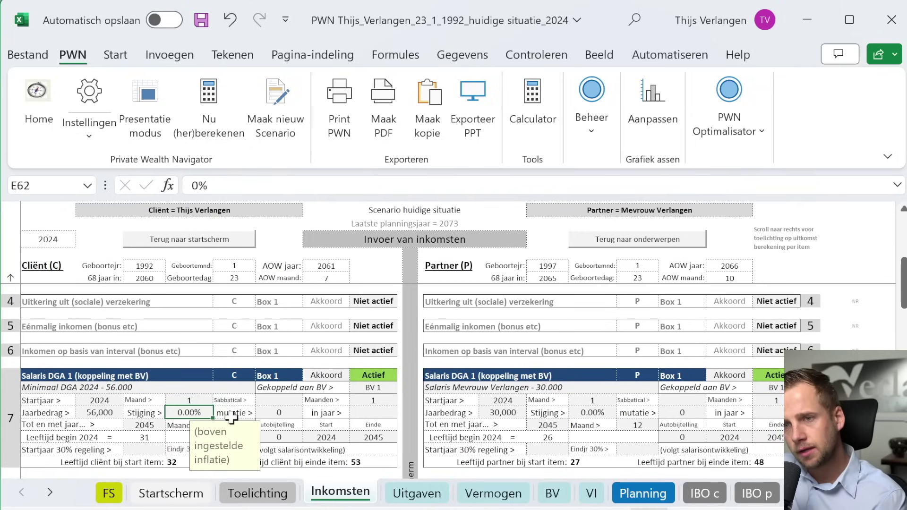
left_click(183, 424)
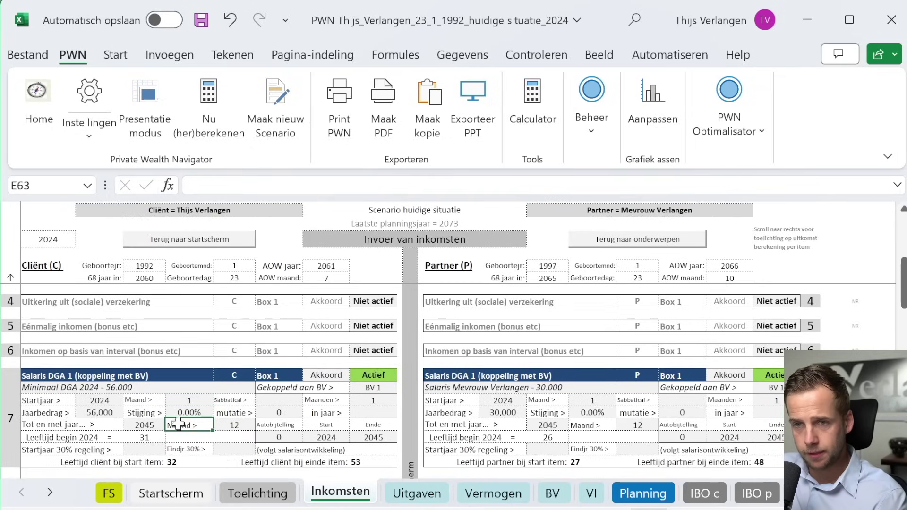
left_click(115, 401)
left_click(189, 413)
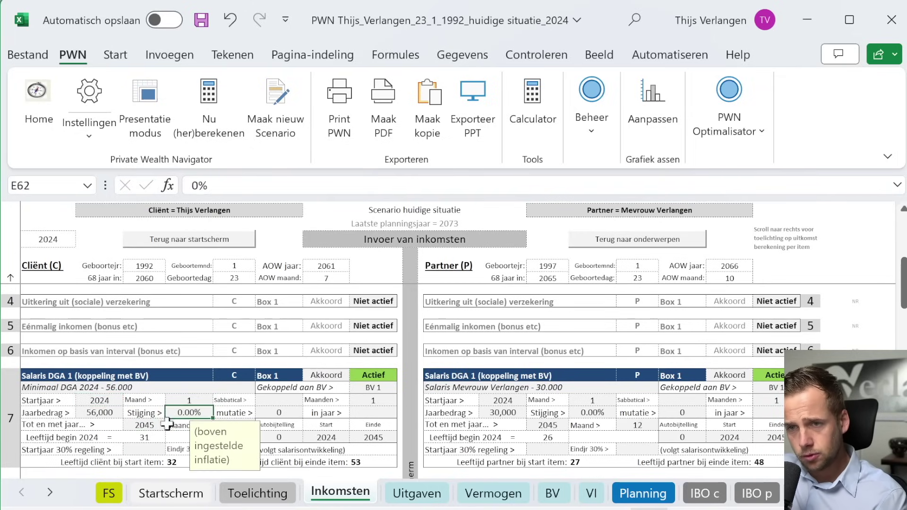
left_click(144, 424)
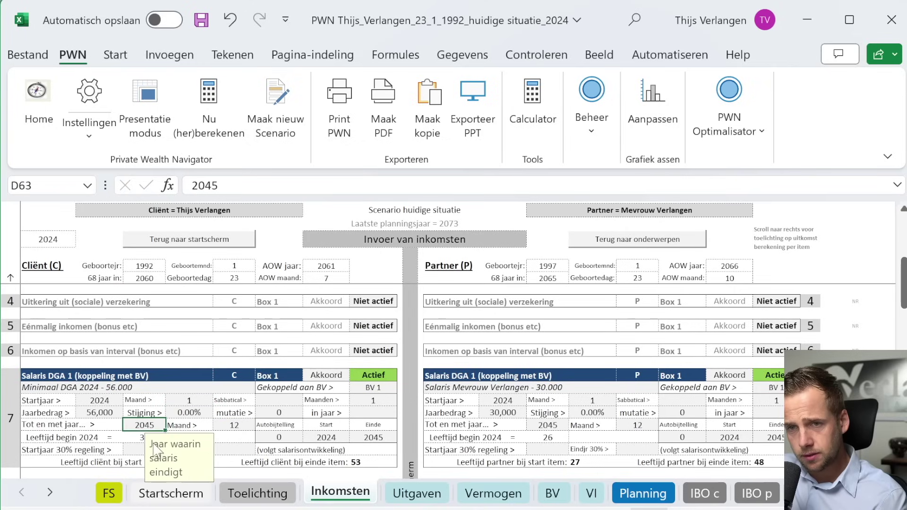
Check the client's age at the start and at the end of the Salaris DGA 1 item
left_click(118, 401)
left_click(265, 442)
left_click(259, 468)
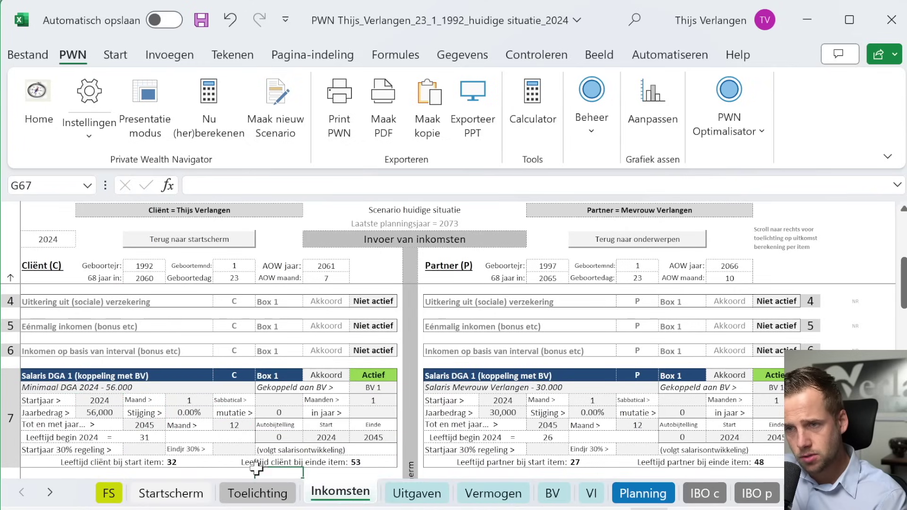
left_click(365, 462)
left_click(151, 462)
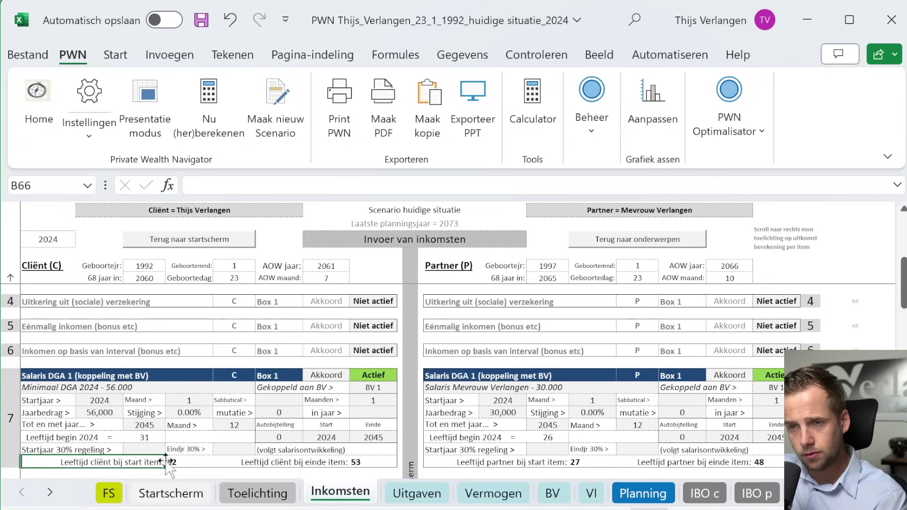
left_click(172, 462)
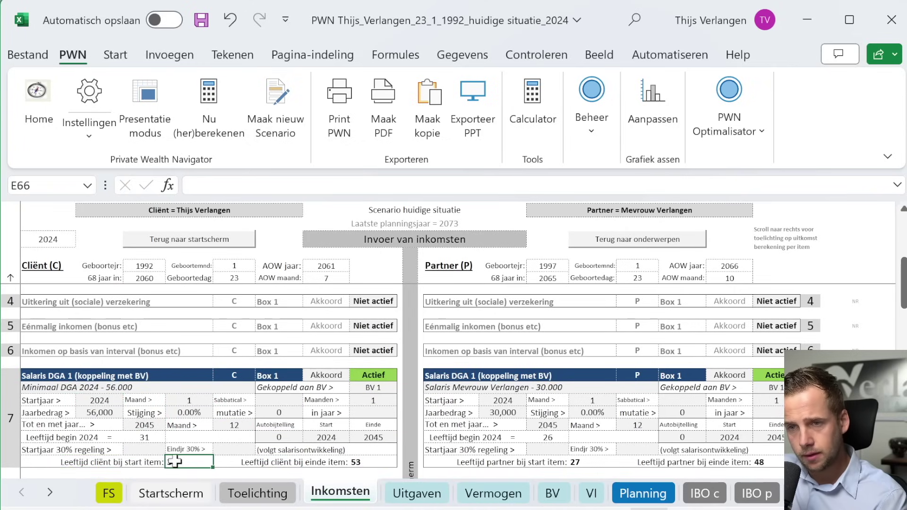
left_click(371, 462)
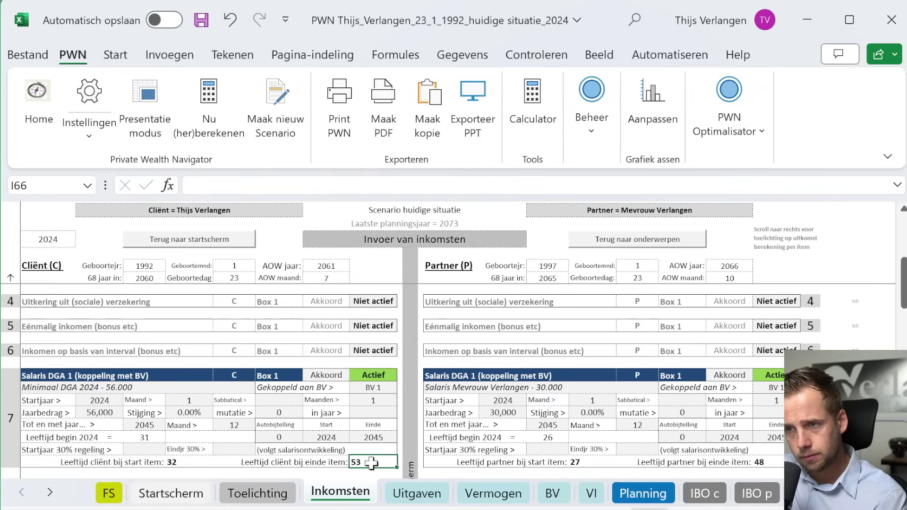
left_click(180, 463)
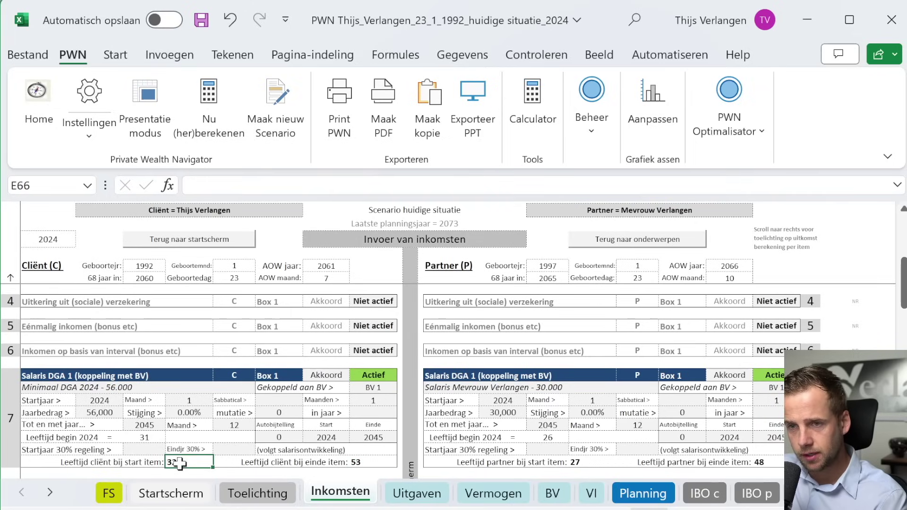
left_click(373, 462)
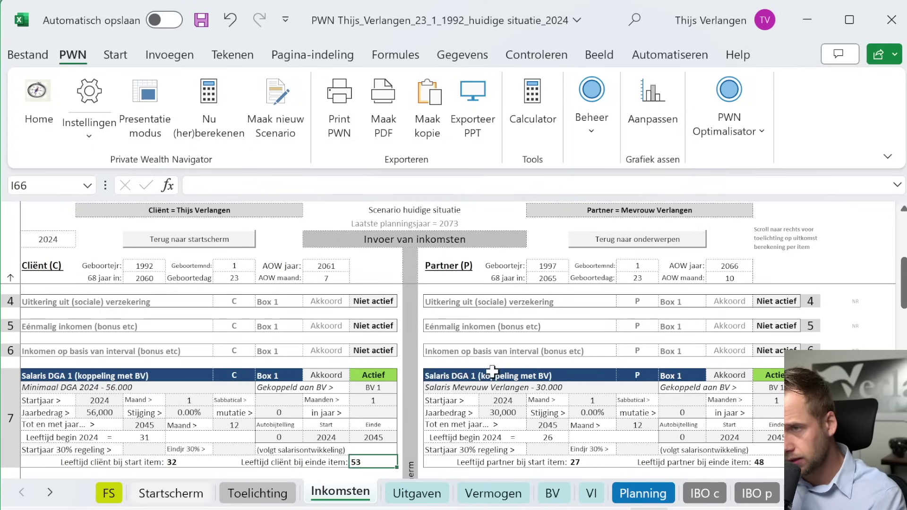
Examine the partner's Salaris DGA 1 item: yearly amount, growth, end year and month, and age at the end
left_click(513, 414)
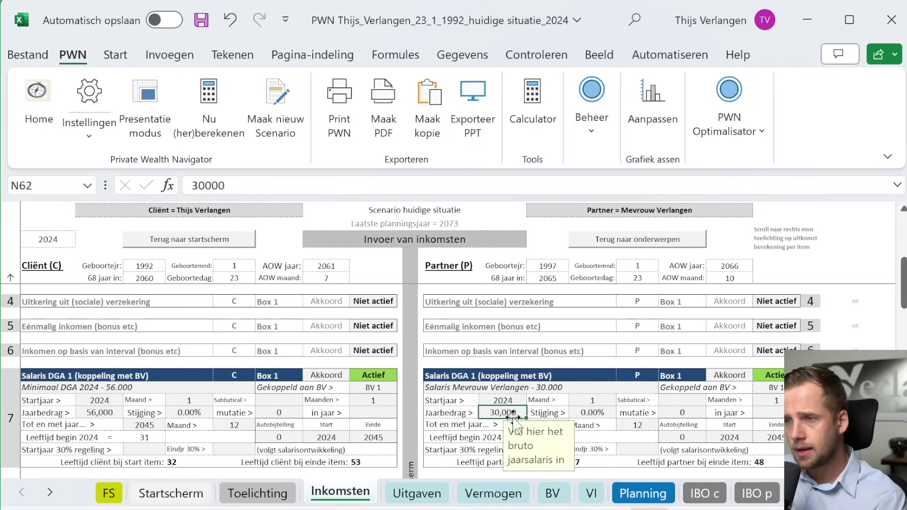
left_click(596, 411)
left_click(573, 445)
left_click(558, 425)
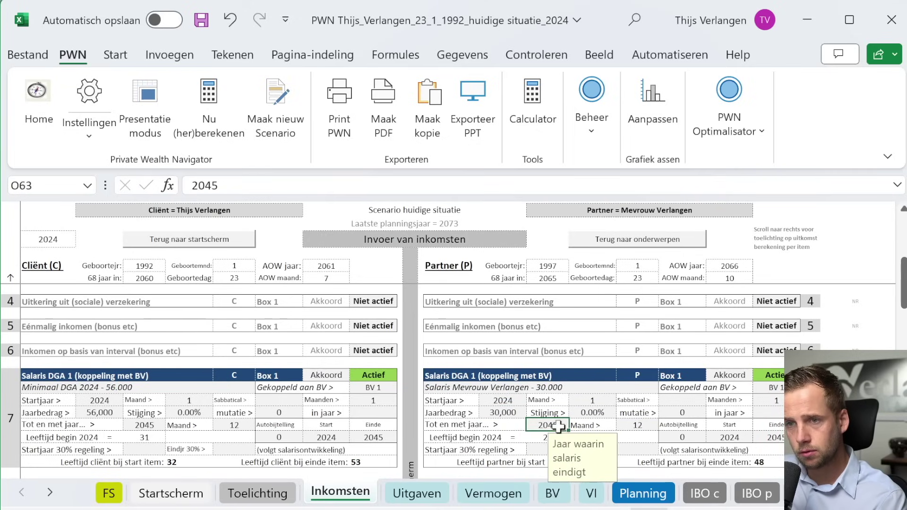
left_click(758, 462)
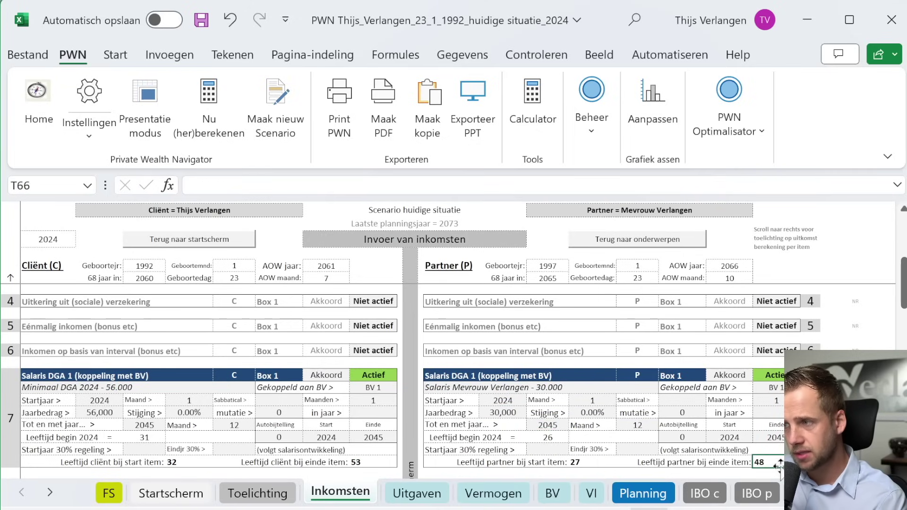
left_click(557, 423)
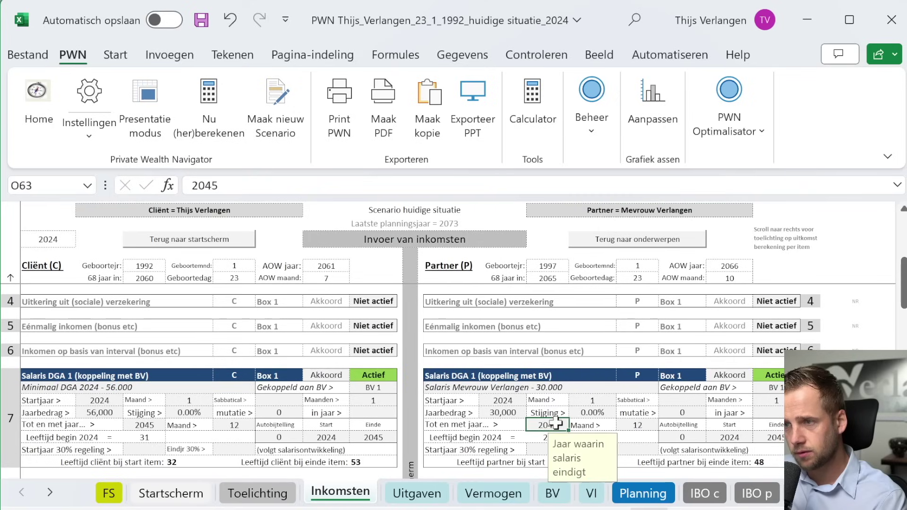
left_click(656, 424)
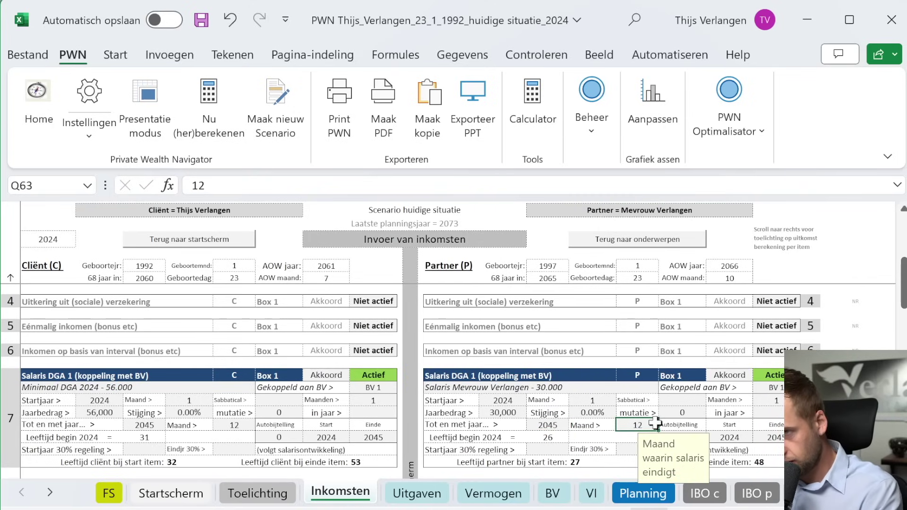
Look through the remaining income items down to item 25, Winst uit onderneming, and return to the AOW item
scroll(373, 378, "down", 2)
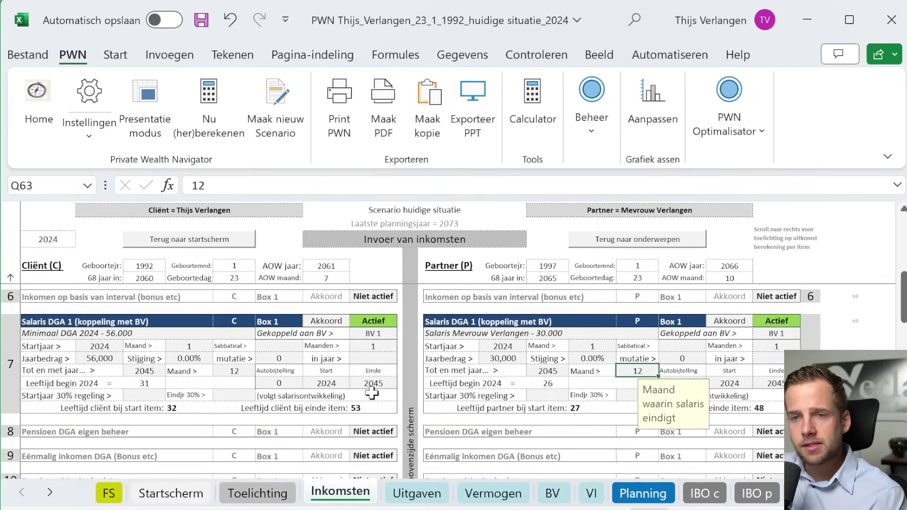
scroll(365, 399, "down", 5)
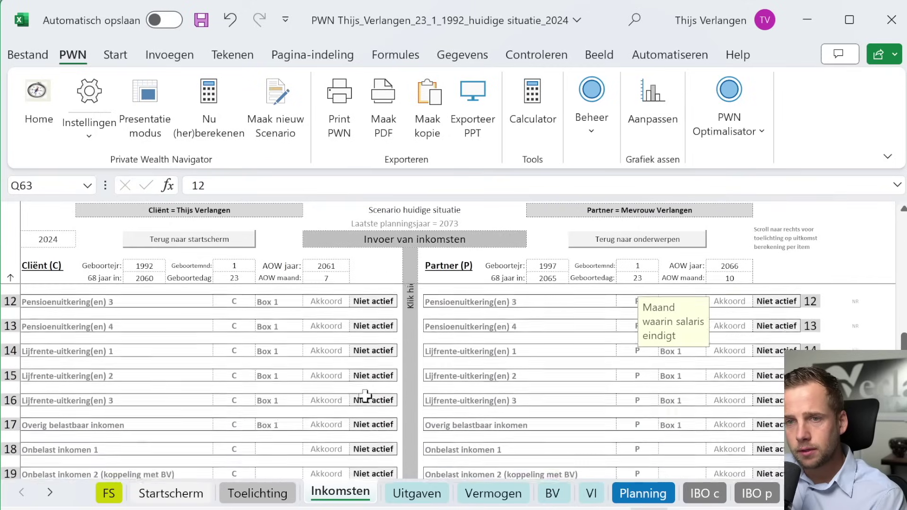
scroll(365, 396, "down", 5)
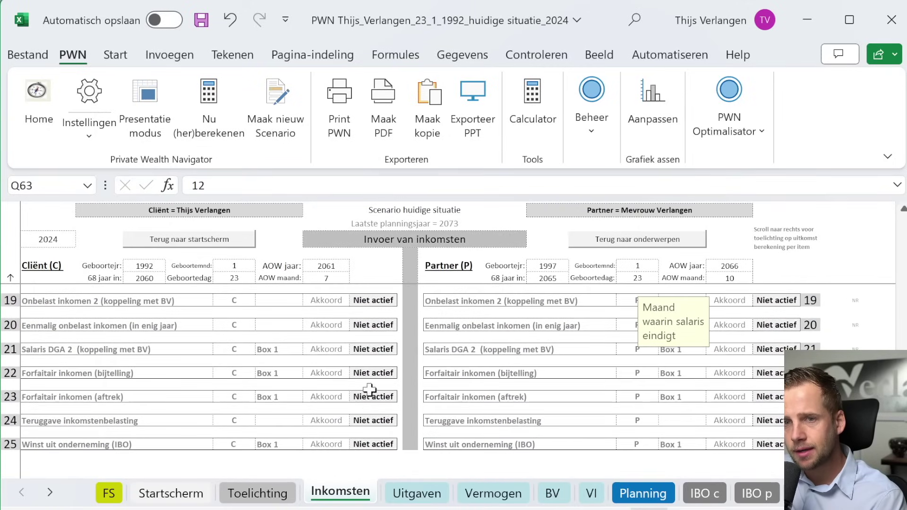
scroll(381, 392, "up", 7)
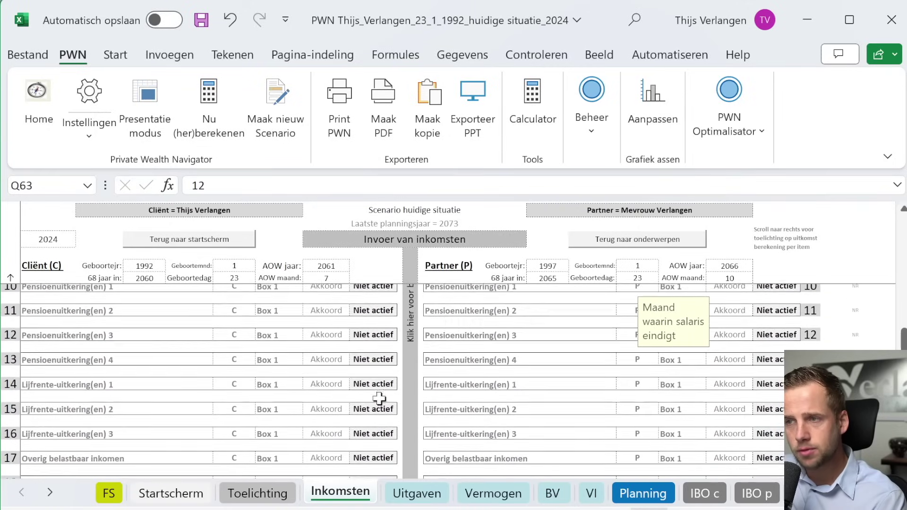
scroll(380, 398, "up", 3)
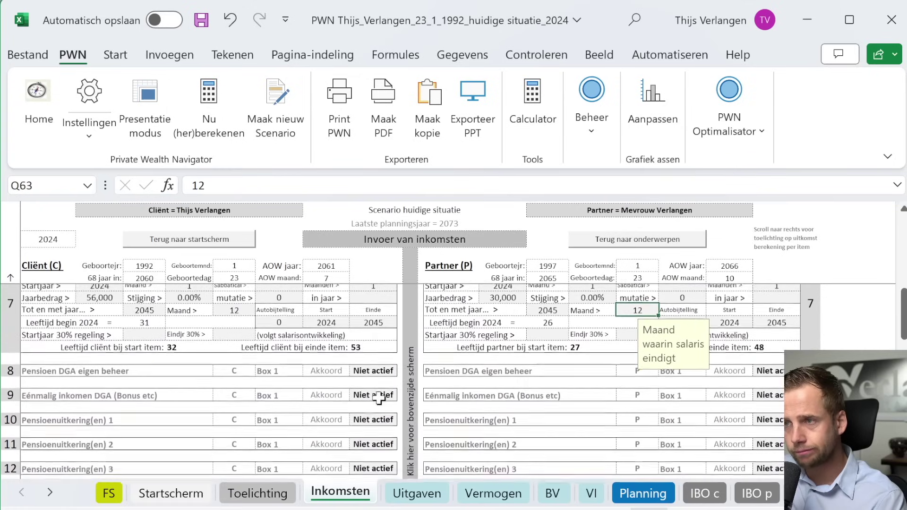
scroll(378, 399, "up", 5)
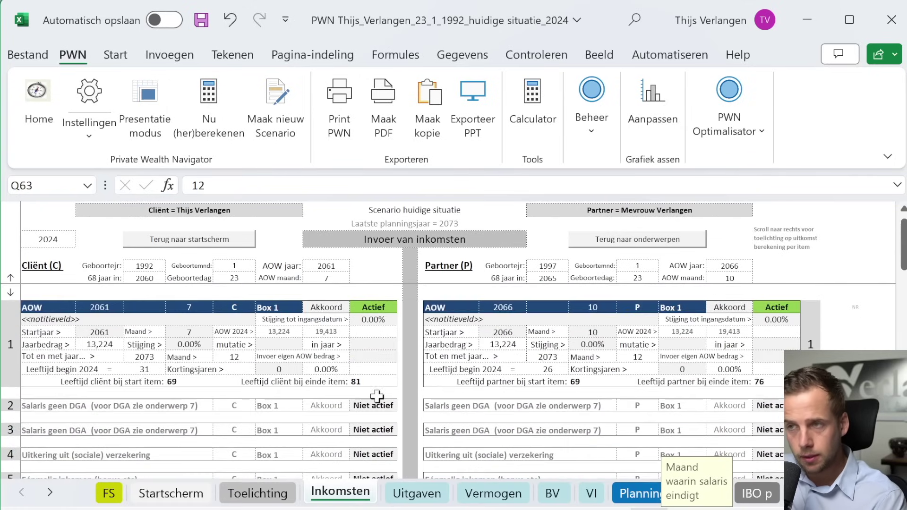
Examine the desired net spendable income (NBI) item on the Uitgaven sheet: its yearly amount and growth percentage
scroll(330, 397, "down", 3)
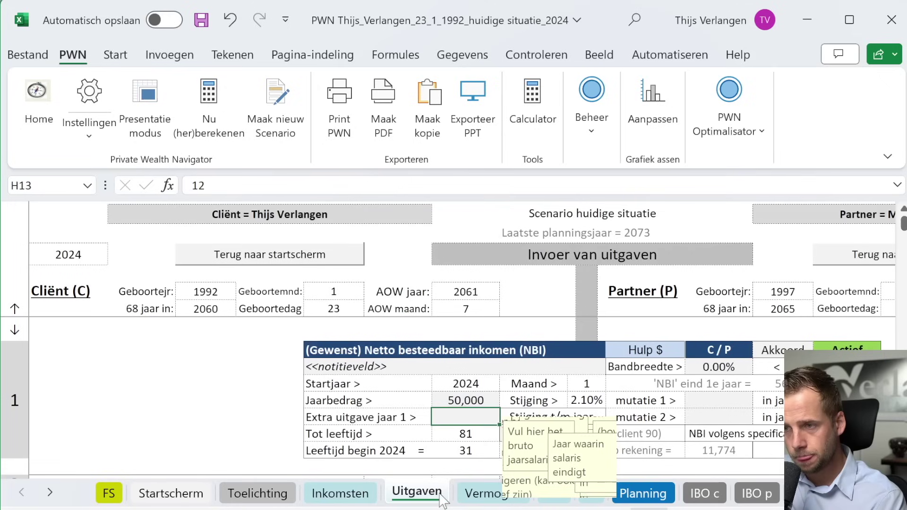
left_click(442, 497)
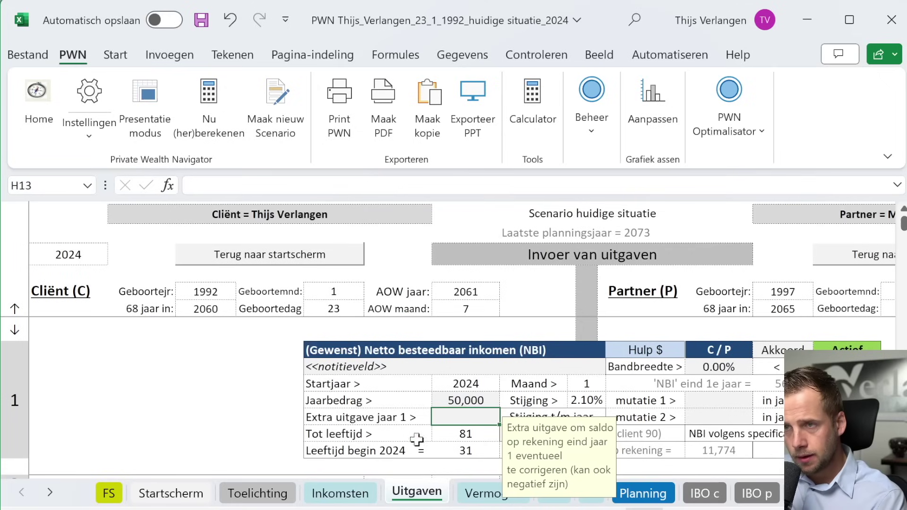
left_click(467, 400)
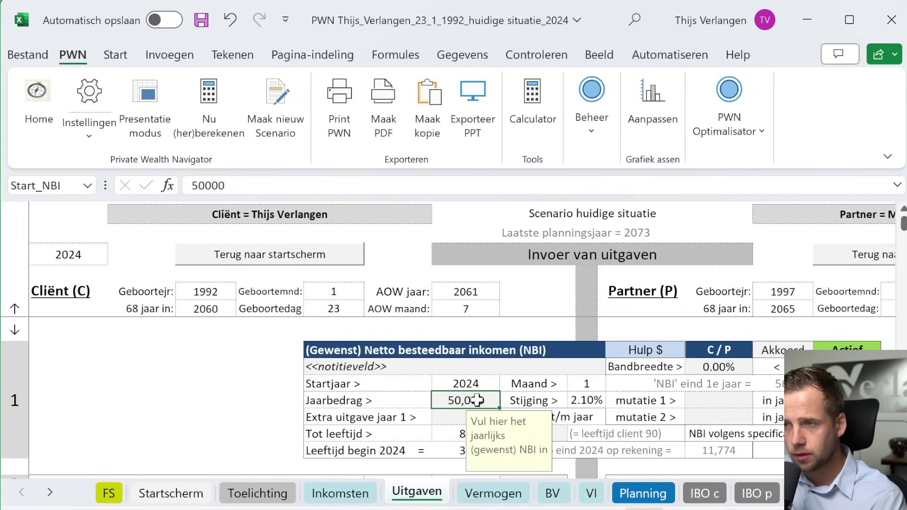
left_click(585, 400)
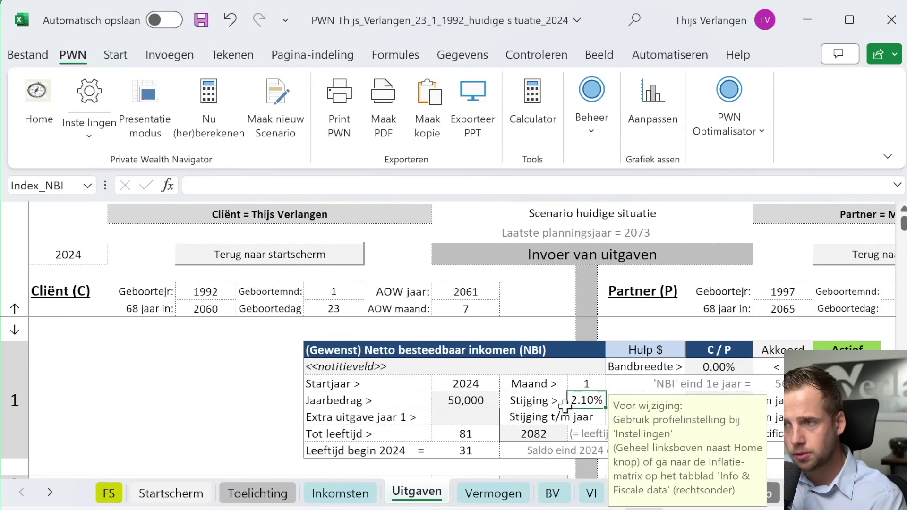
left_click(557, 414)
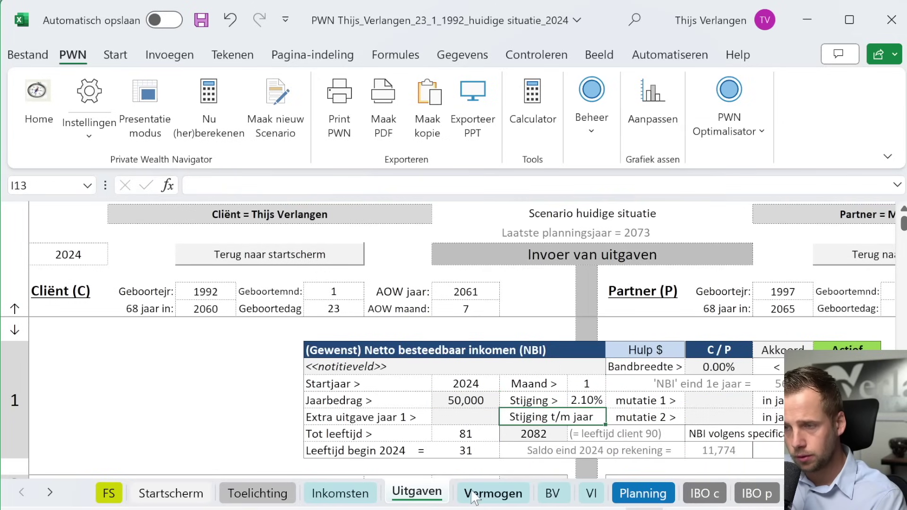
Look through the other expense items below the NBI item and return to the NBI yearly amount
scroll(484, 428, "down", 3)
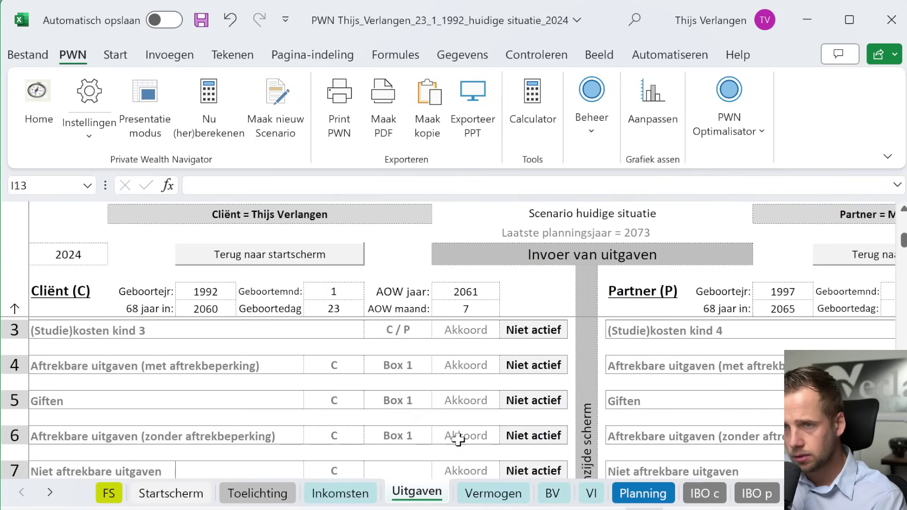
scroll(462, 435, "down", 1)
scroll(510, 428, "up", 3)
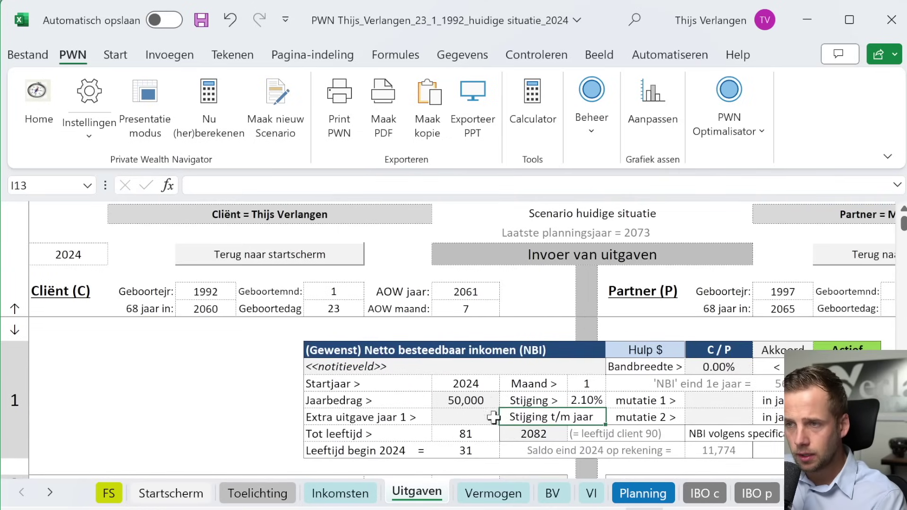
left_click(491, 405)
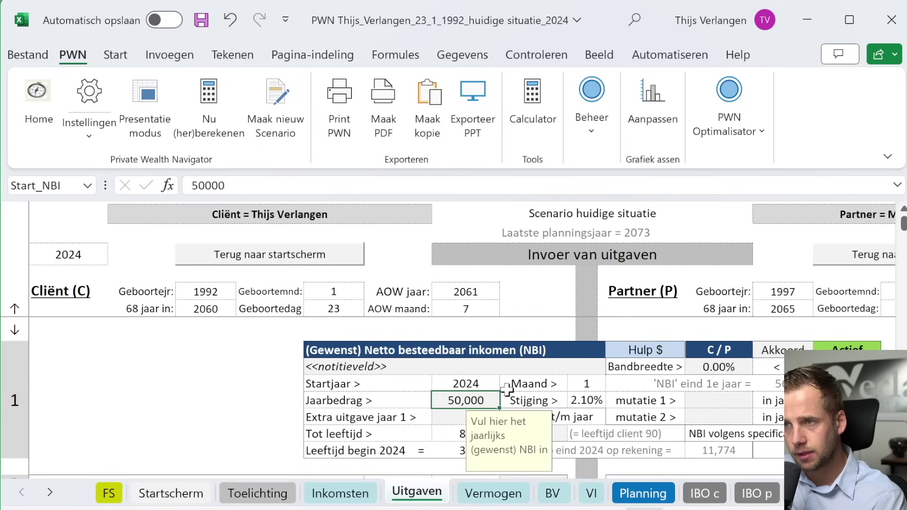
Check the current balance of the primary box 3 savings and investment account on the Vermogen sheet
left_click(483, 496)
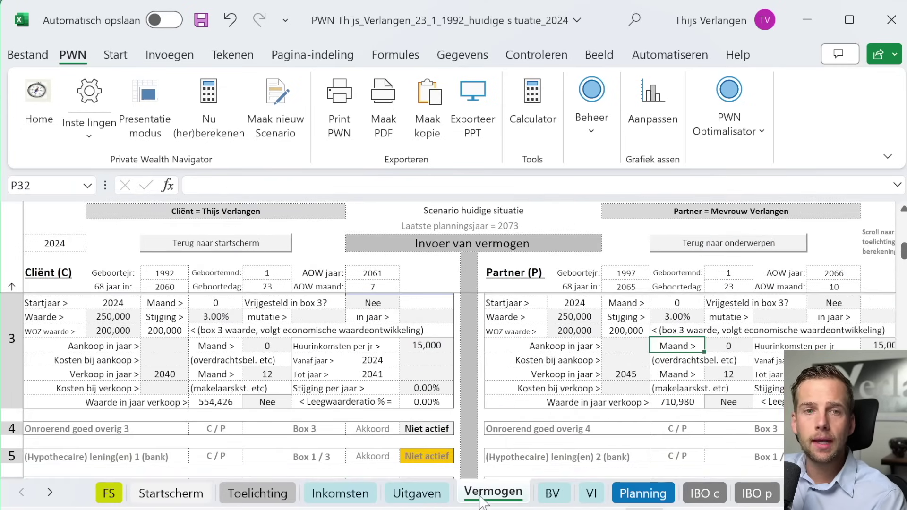
scroll(292, 402, "up", 5)
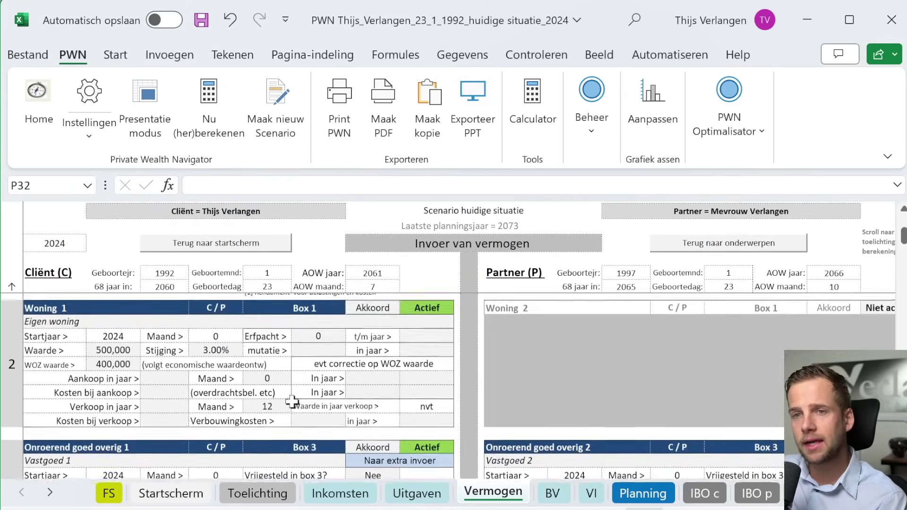
scroll(291, 401, "up", 3)
left_click(378, 352)
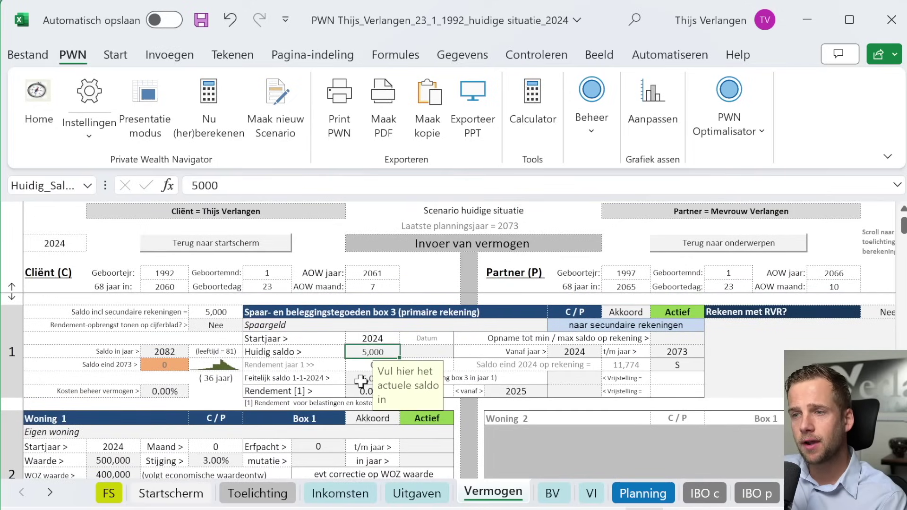
Examine the Woning 1 item: estimated sale value, growth percentage and WOZ value
scroll(300, 380, "down", 1)
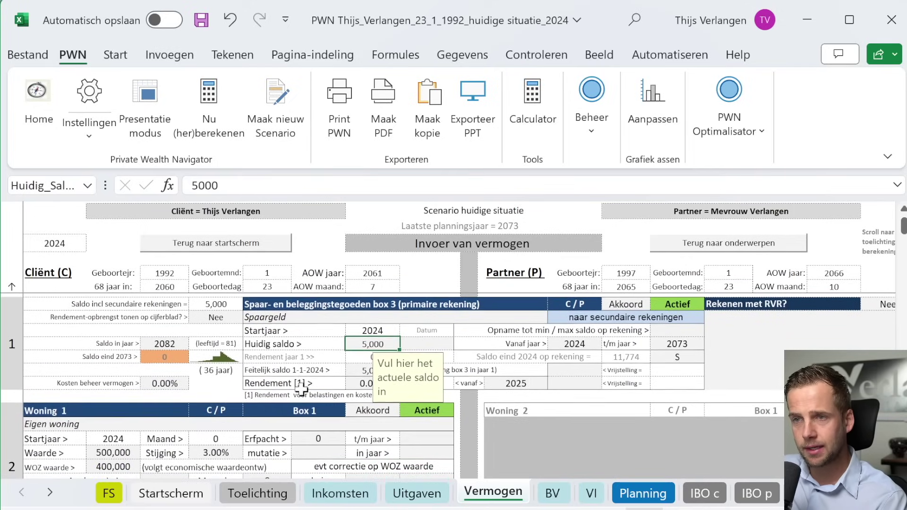
left_click(226, 428)
left_click(132, 442)
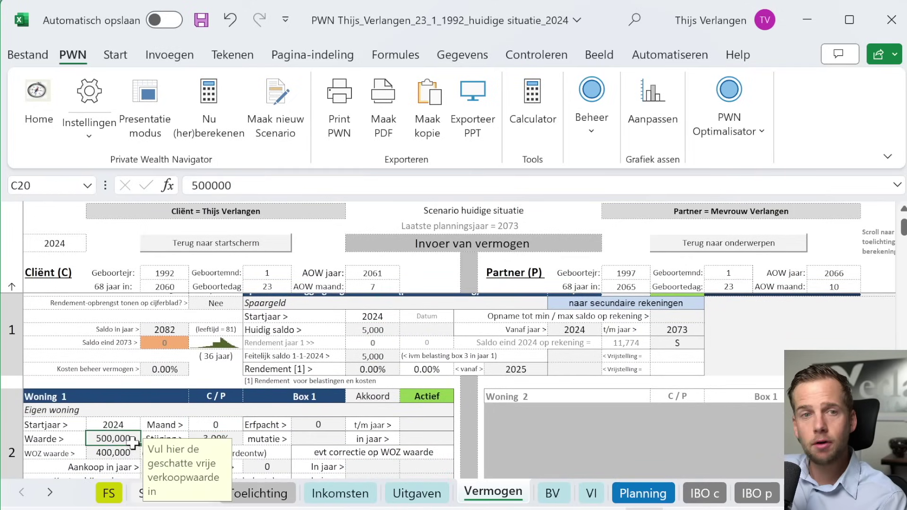
scroll(130, 443, "down", 1)
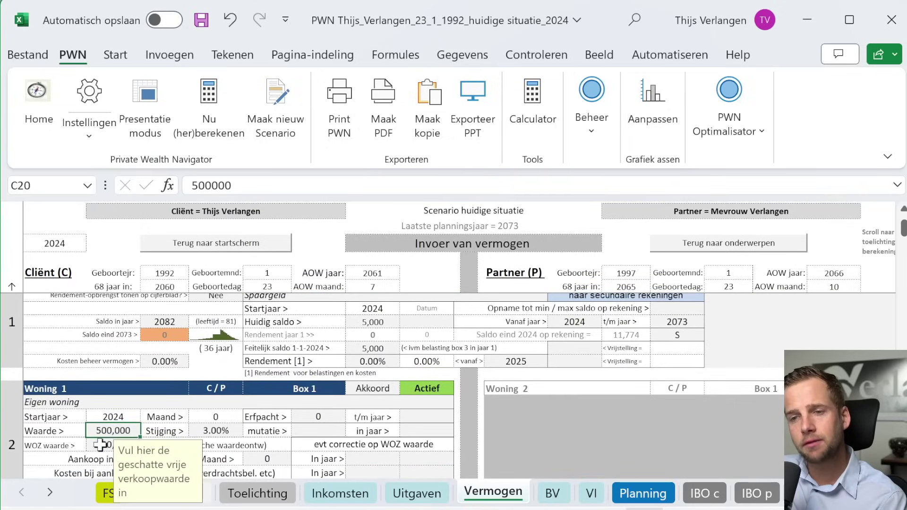
left_click(199, 427)
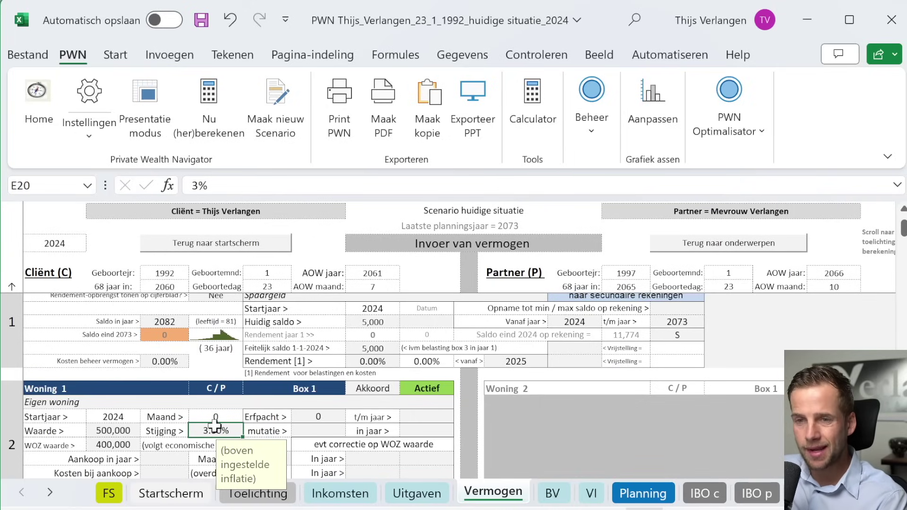
scroll(131, 442, "down", 1)
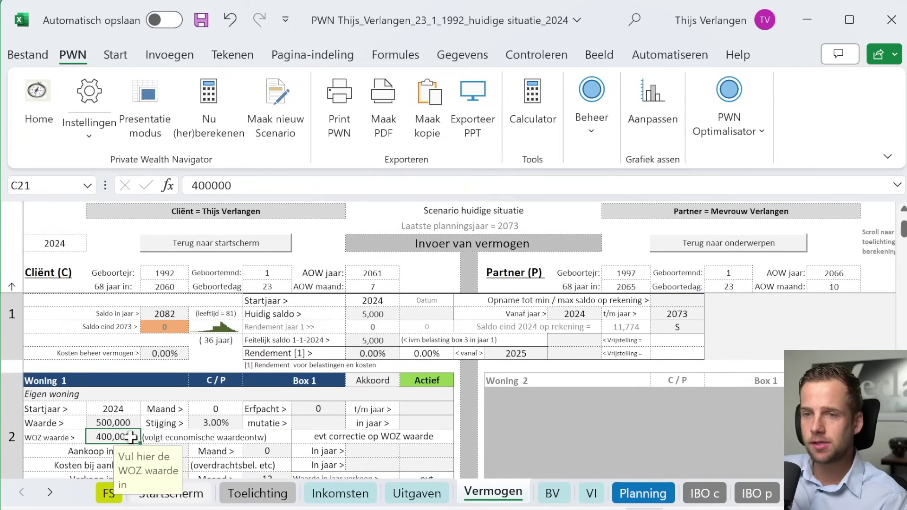
Examine the value, WOZ value and growth percentage of Onroerend goed overig 1
scroll(137, 437, "down", 1)
scroll(152, 433, "down", 3)
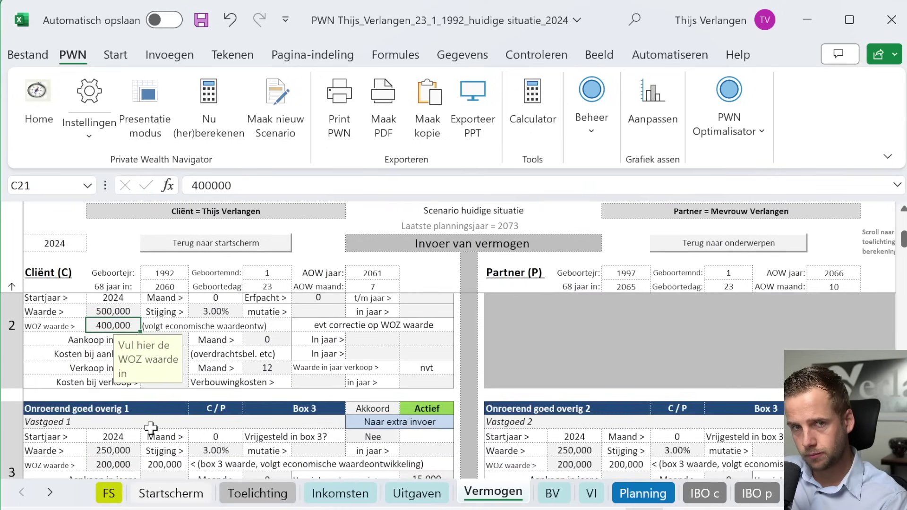
scroll(151, 430, "down", 2)
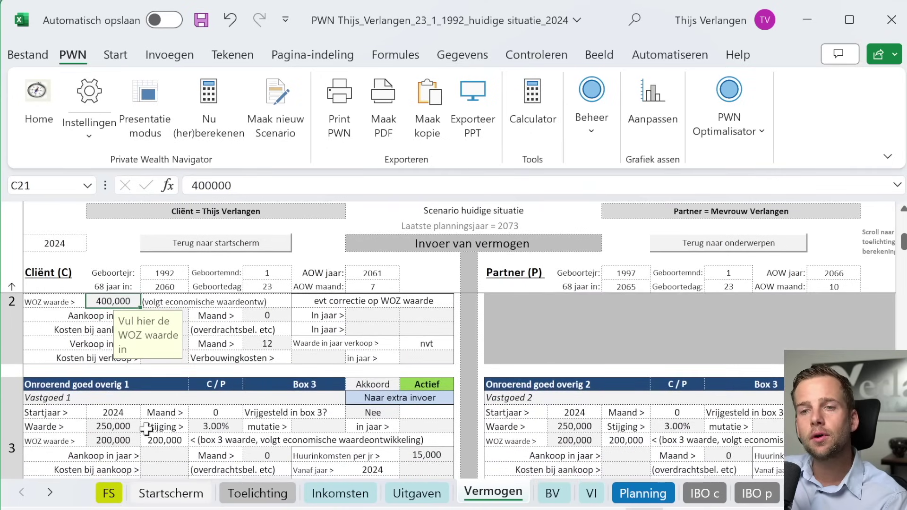
left_click(126, 399)
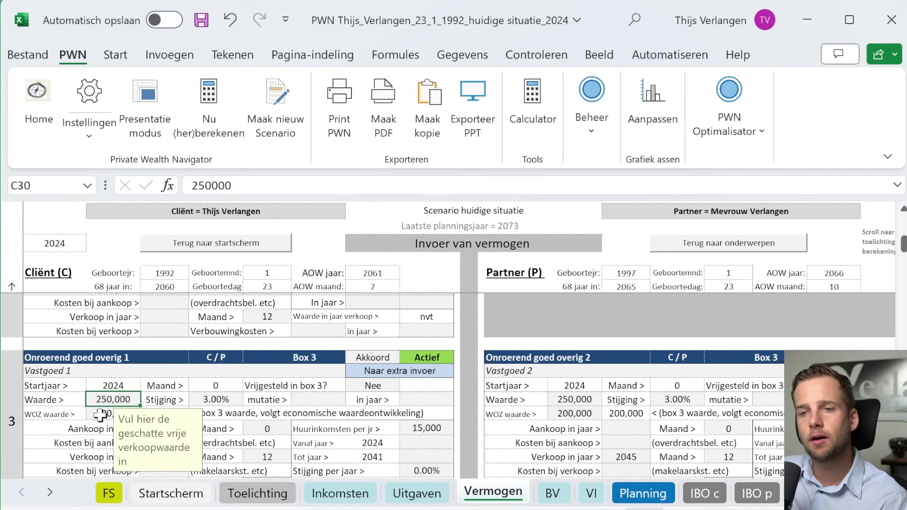
left_click(104, 420)
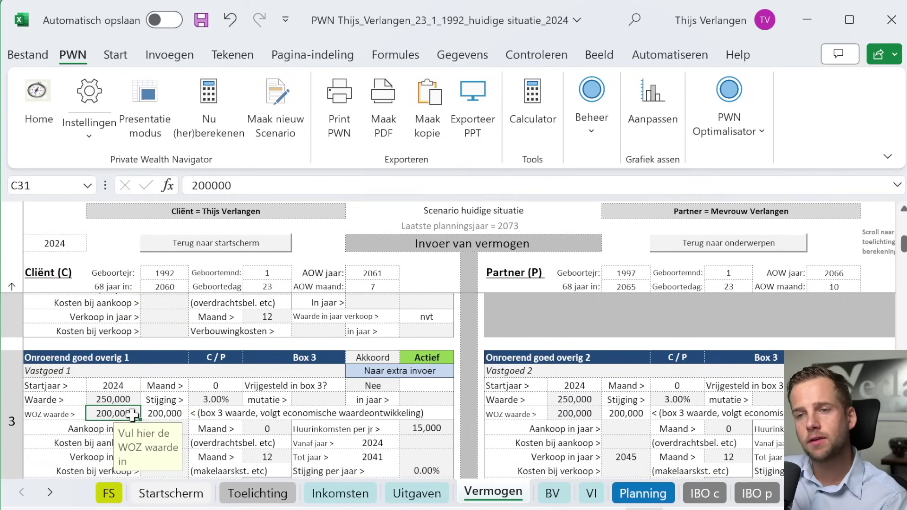
left_click(209, 399)
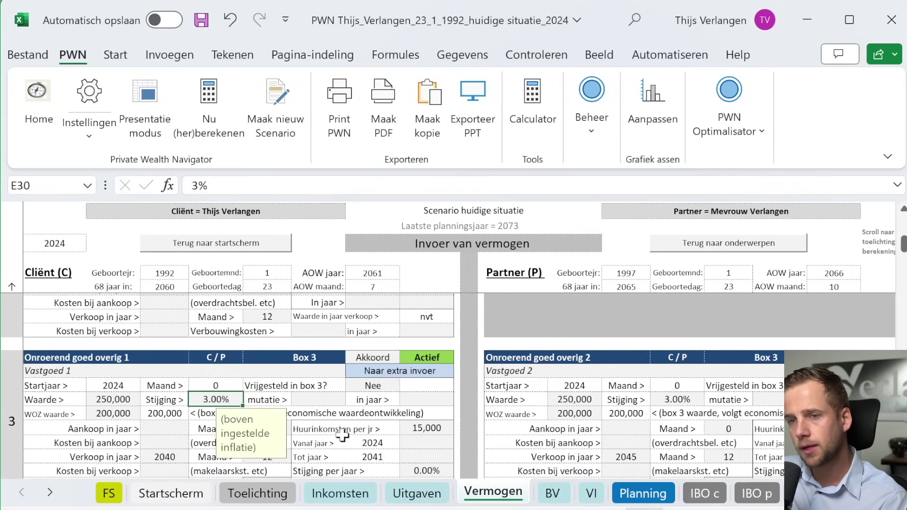
Check the sale year of Onroerend goed overig 1 and its value in that year
scroll(326, 430, "down", 1)
left_click(167, 456)
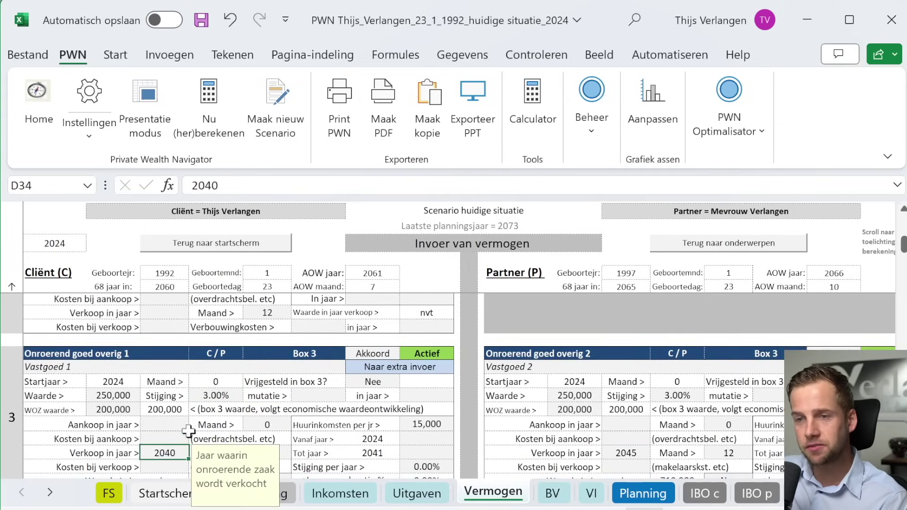
left_click(182, 439)
left_click(207, 425)
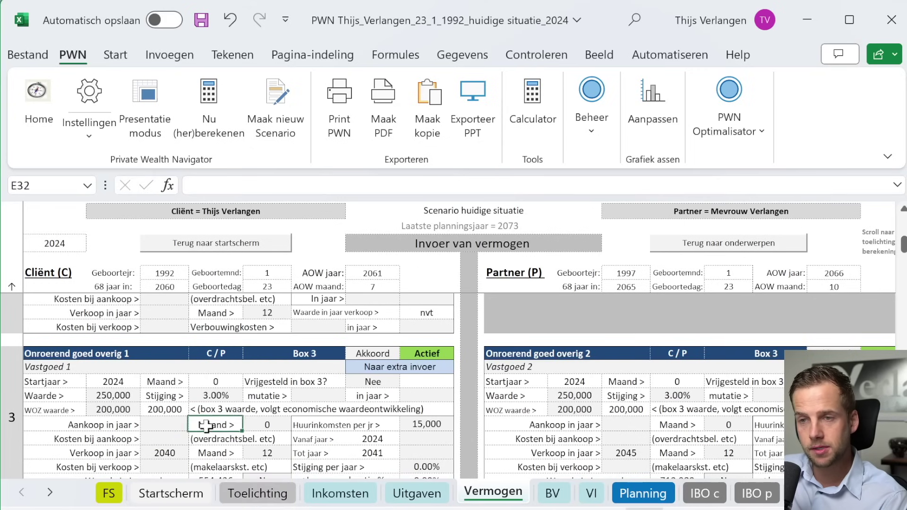
scroll(222, 430, "down", 1)
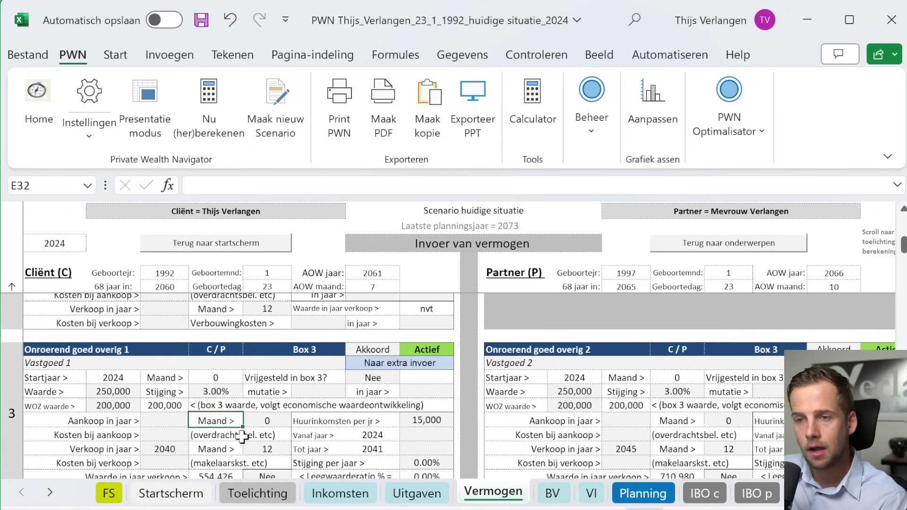
left_click(230, 470)
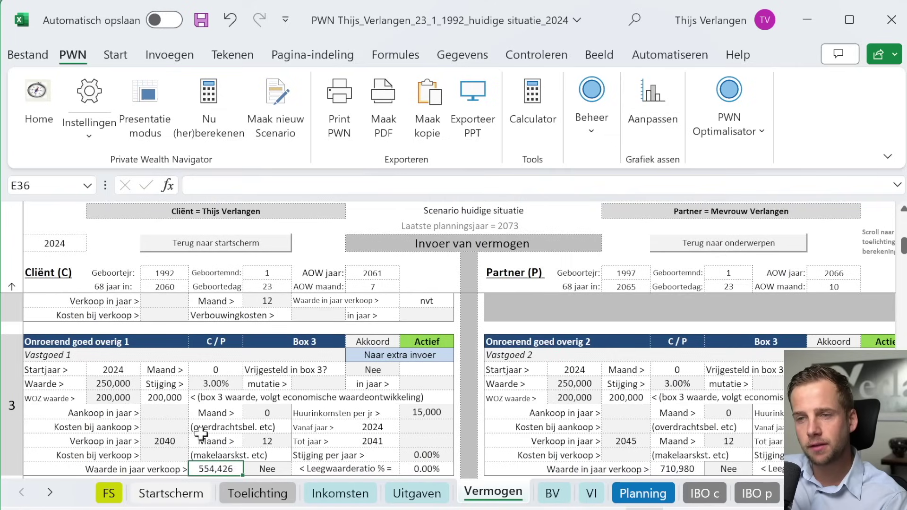
Compare the starting value of Onroerend goed overig 1 with its value at sale, and check its yearly rental income
left_click(124, 384)
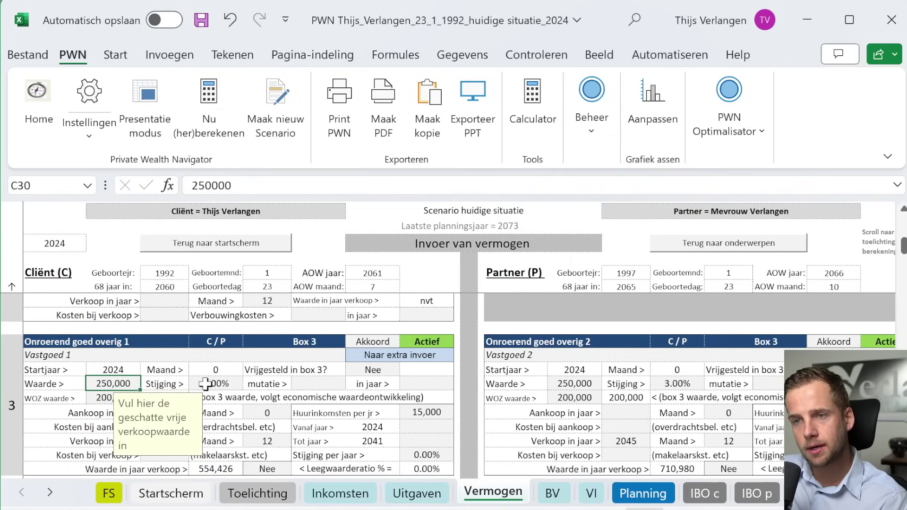
left_click(252, 428)
left_click(206, 466)
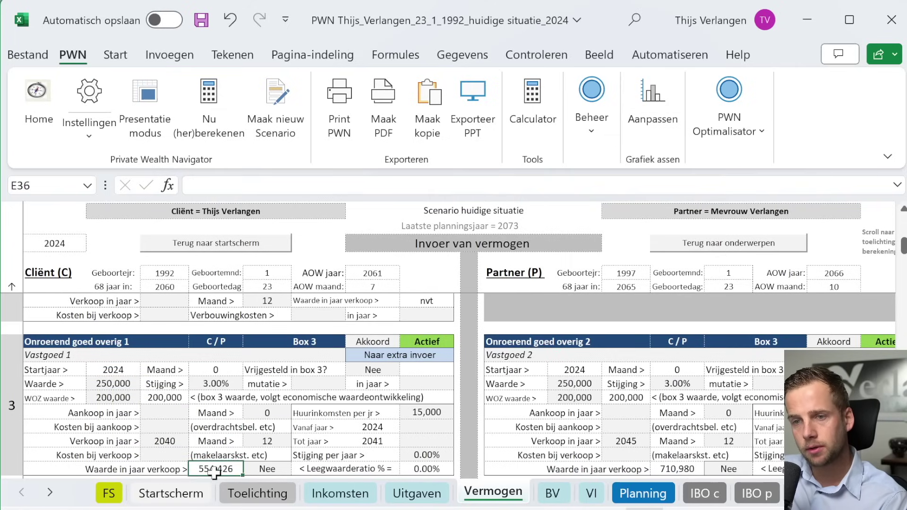
left_click(433, 413)
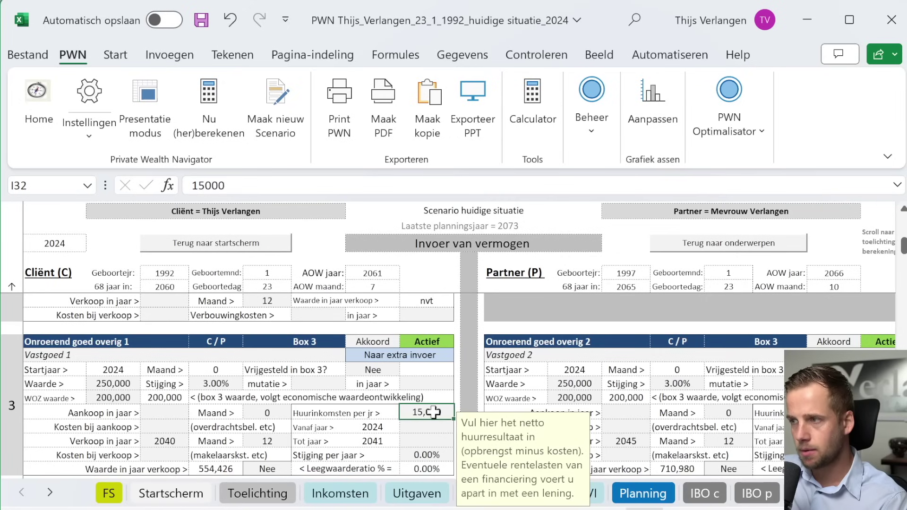
Examine Onroerend goed overig 2: WOZ value, sale year and value in the year of sale
left_click(586, 397)
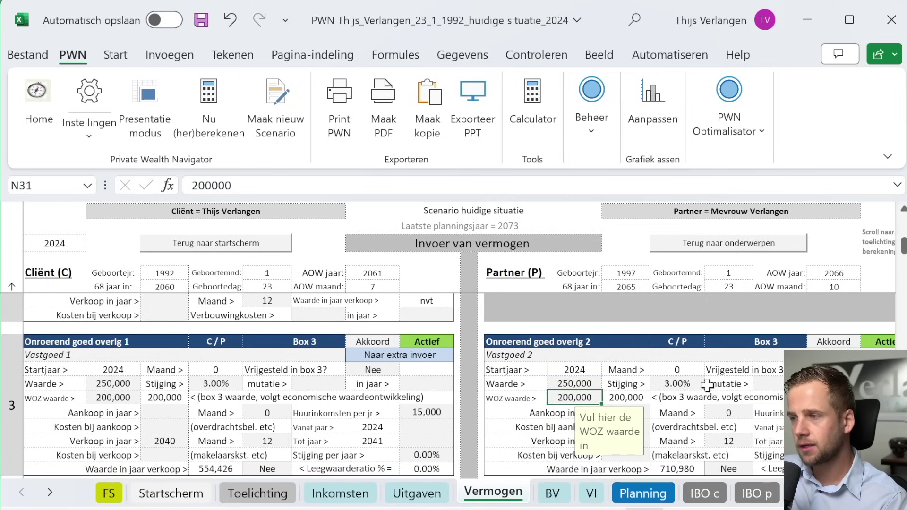
scroll(707, 385, "right", 2)
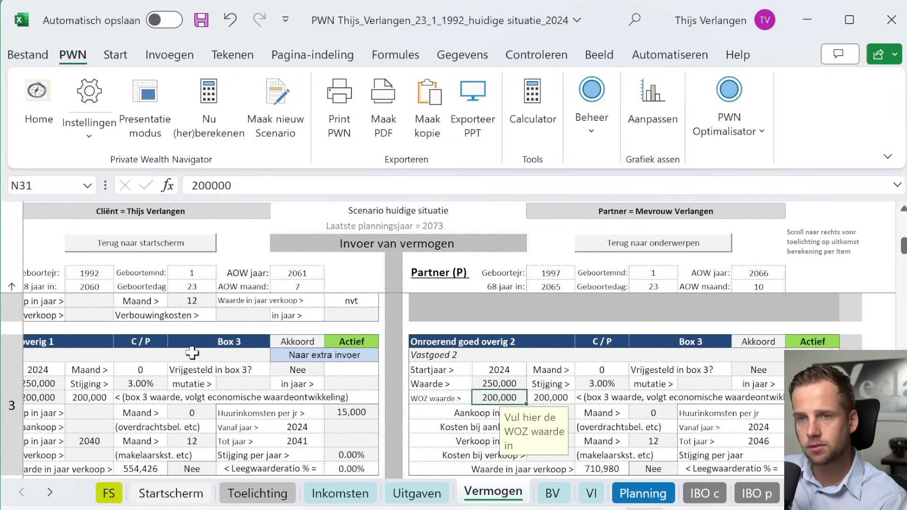
scroll(510, 463, "down", 1)
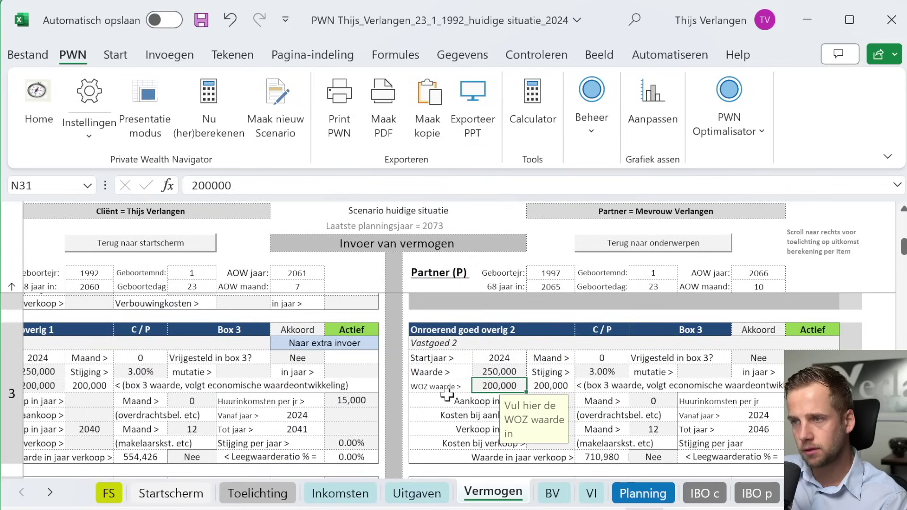
left_click(477, 401)
left_click(548, 429)
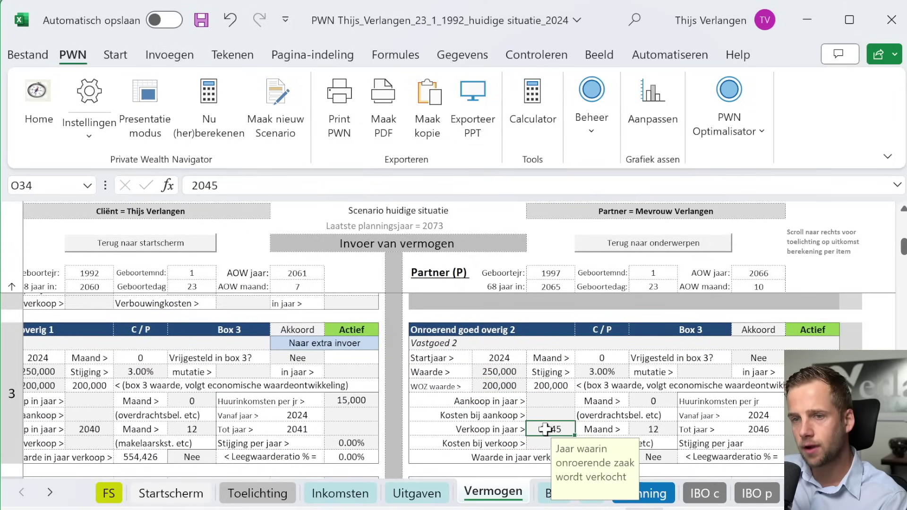
left_click(536, 458)
left_click(586, 457)
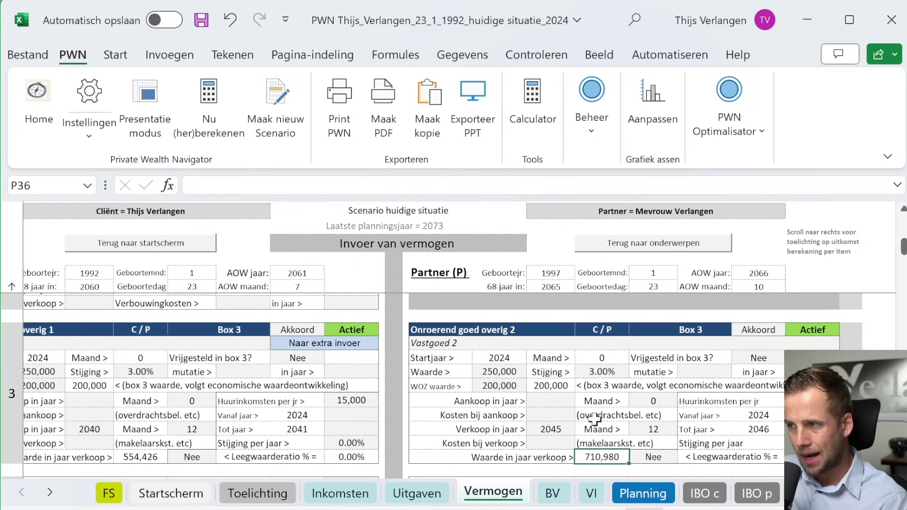
Look through the loan and insurance items below the real estate down to the client's Bancaire lijfrente 1
scroll(594, 418, "down", 3)
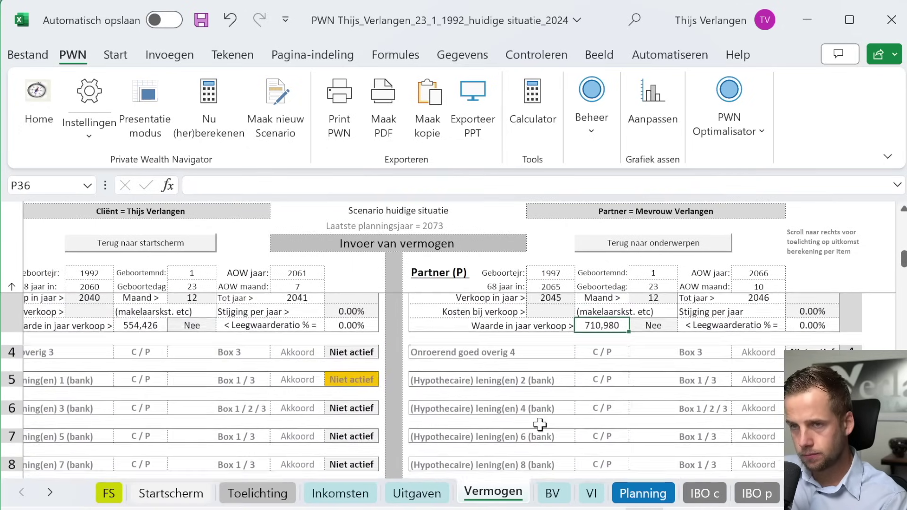
scroll(540, 424, "left", 3)
scroll(525, 422, "down", 3)
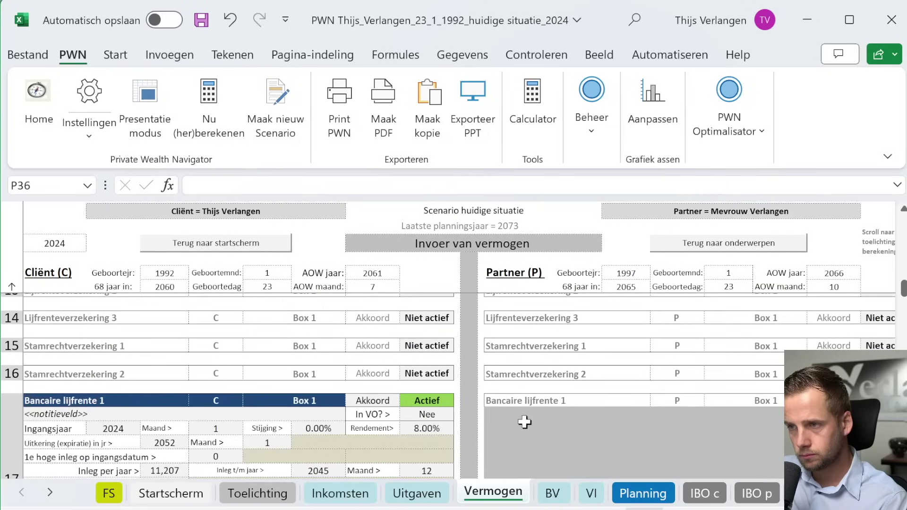
Replace the note placeholder of the client's Bancaire lijfrente 1 with "Pensioen Beleggen"
scroll(525, 422, "down", 2)
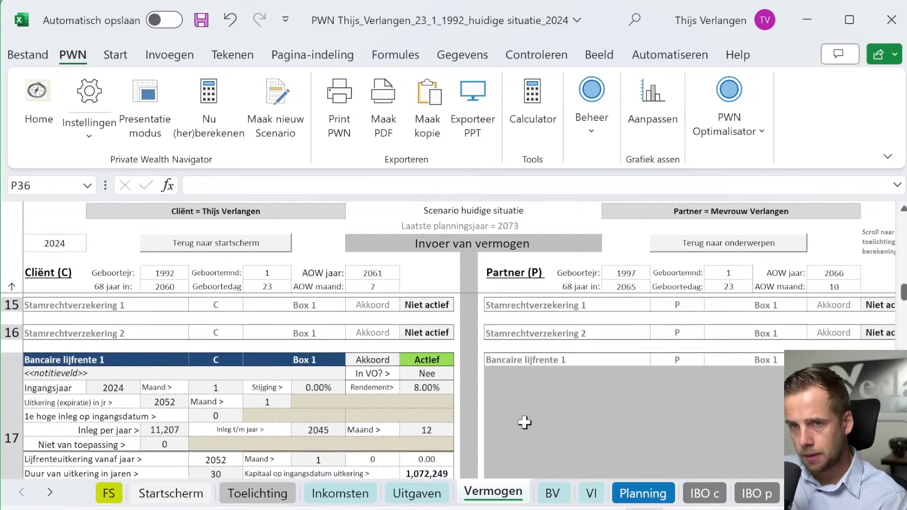
scroll(277, 435, "down", 1)
double_click(75, 360)
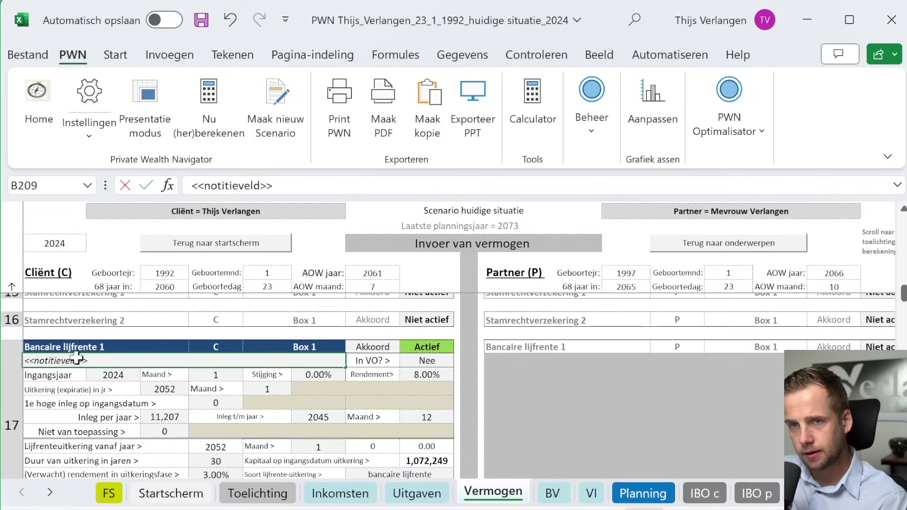
left_click_drag(102, 364, 1, 366)
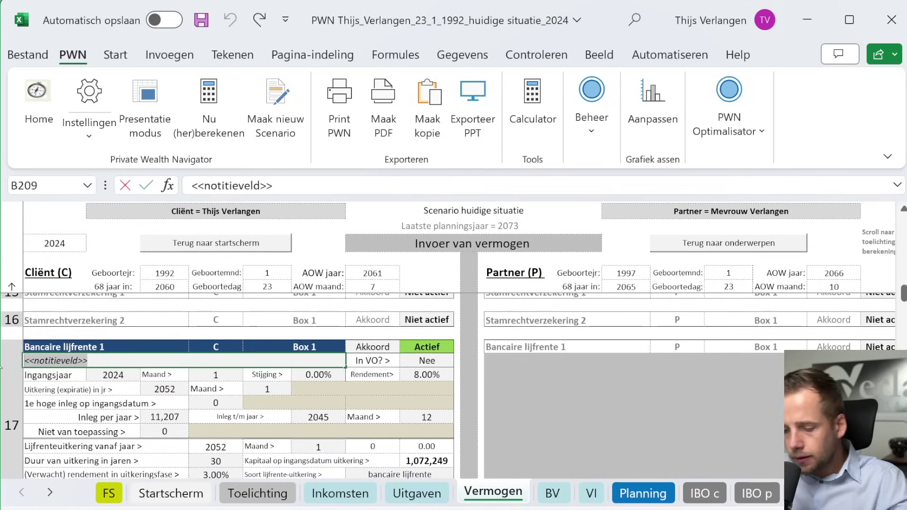
type("Pensioen")
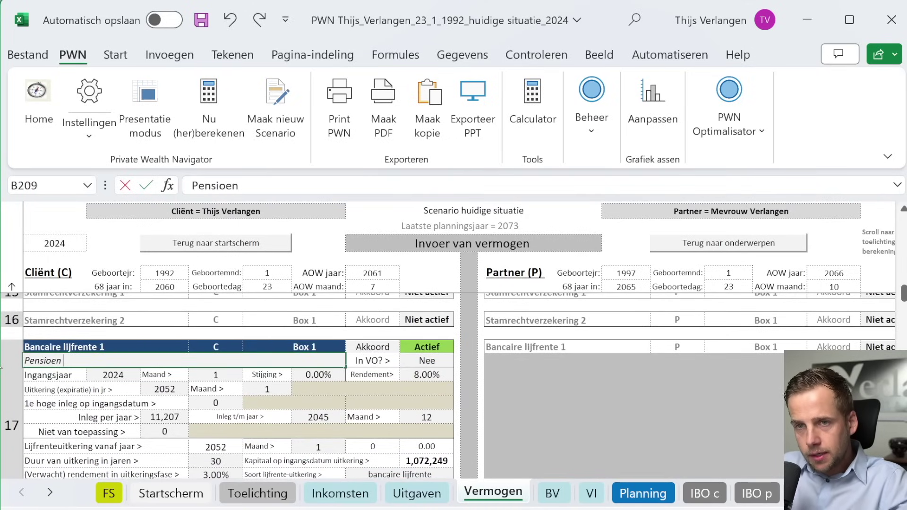
type(" Beeleggen")
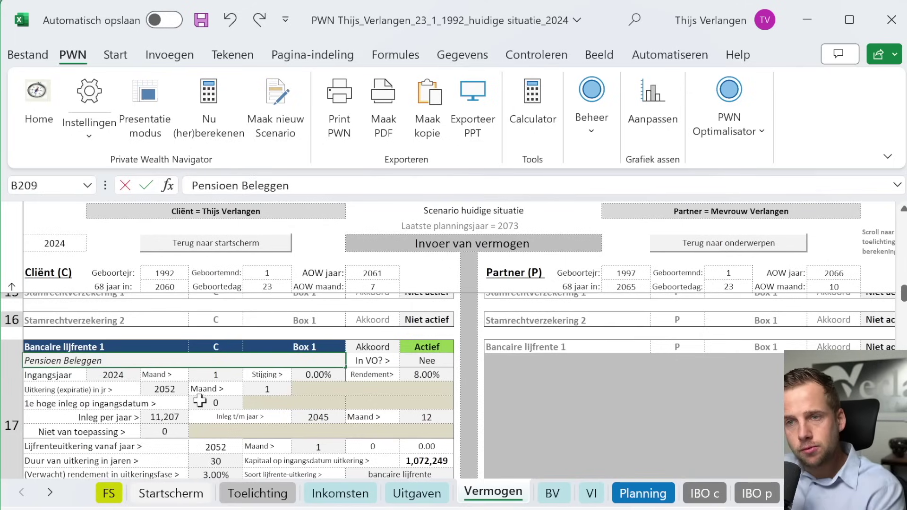
left_click(178, 395)
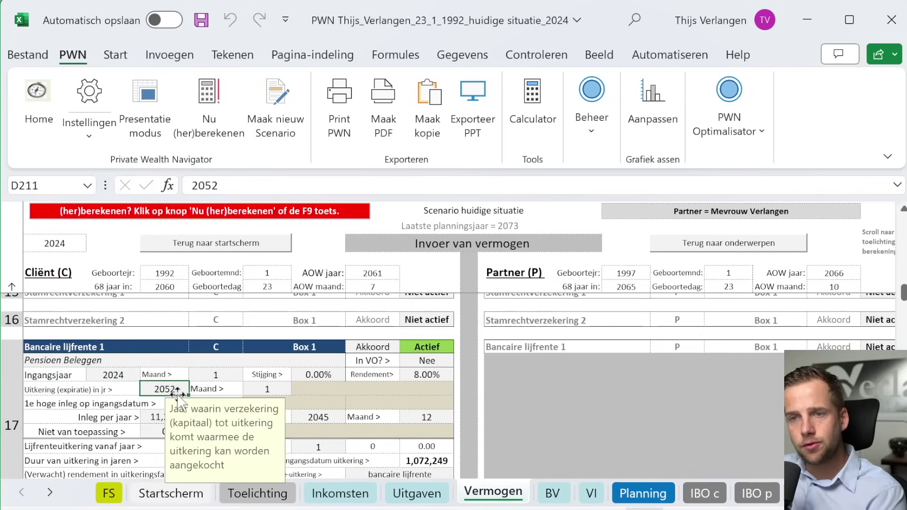
Check the yearly deposit of Bancaire lijfrente 1 and the year and month through which it is paid
left_click(235, 385)
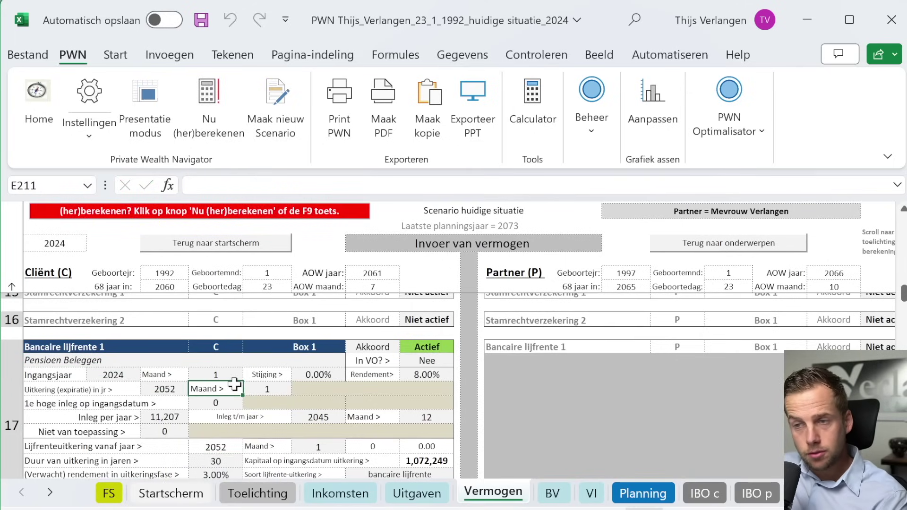
left_click(169, 417)
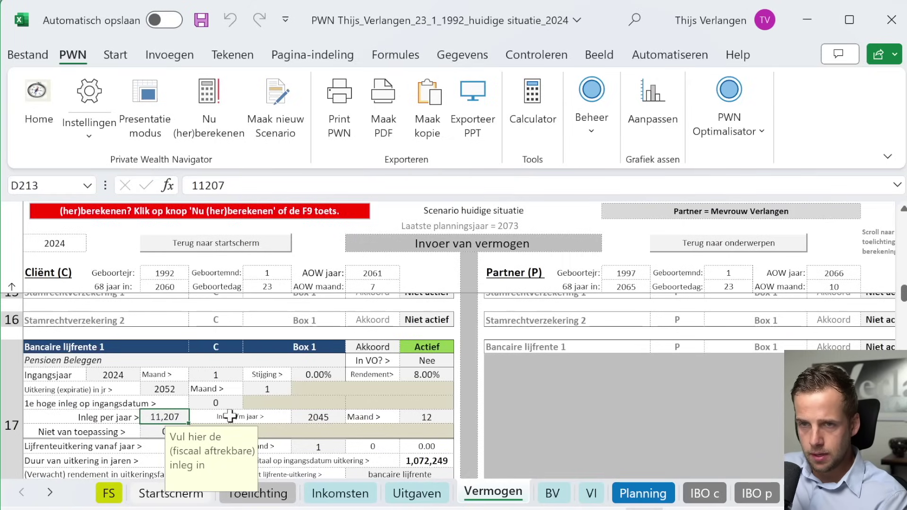
left_click(313, 417)
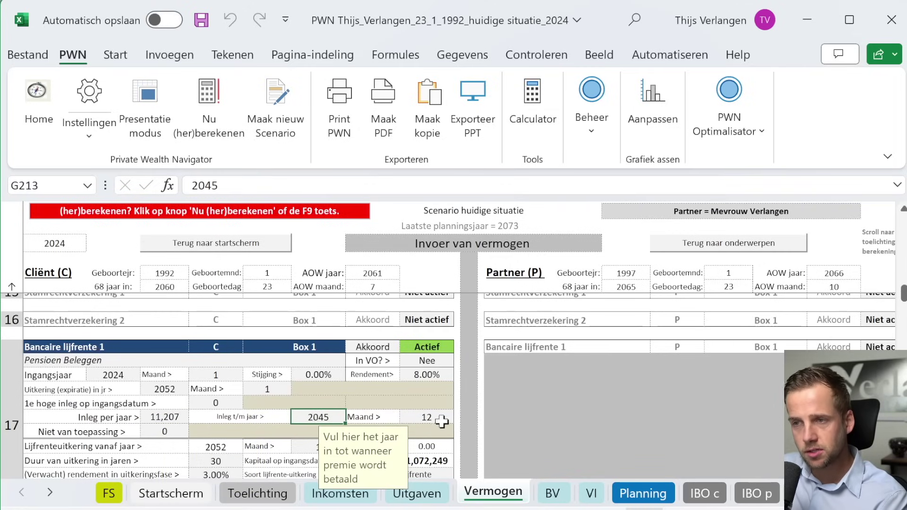
left_click_drag(437, 419, 335, 419)
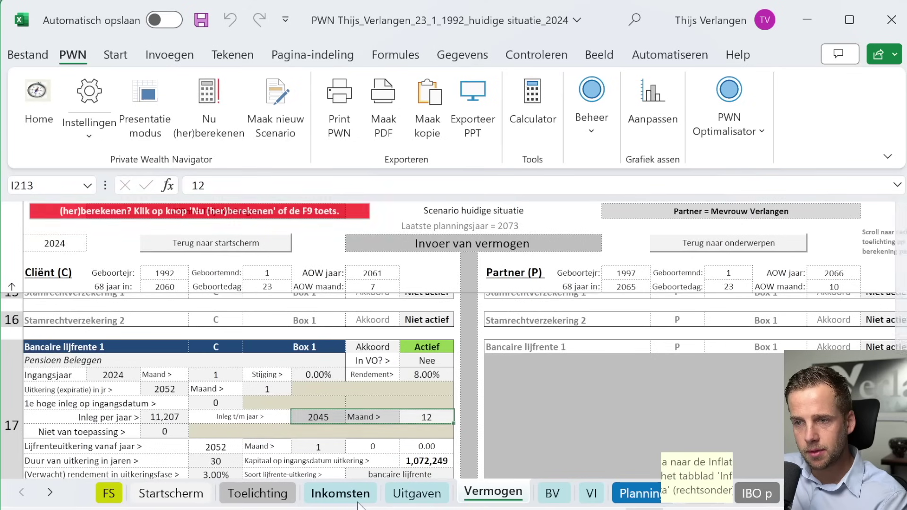
Check the end year and month of the client's Salaris DGA 1 on the Inkomsten sheet, and return to the Vermogen sheet
left_click(340, 493)
scroll(211, 404, "down", 1)
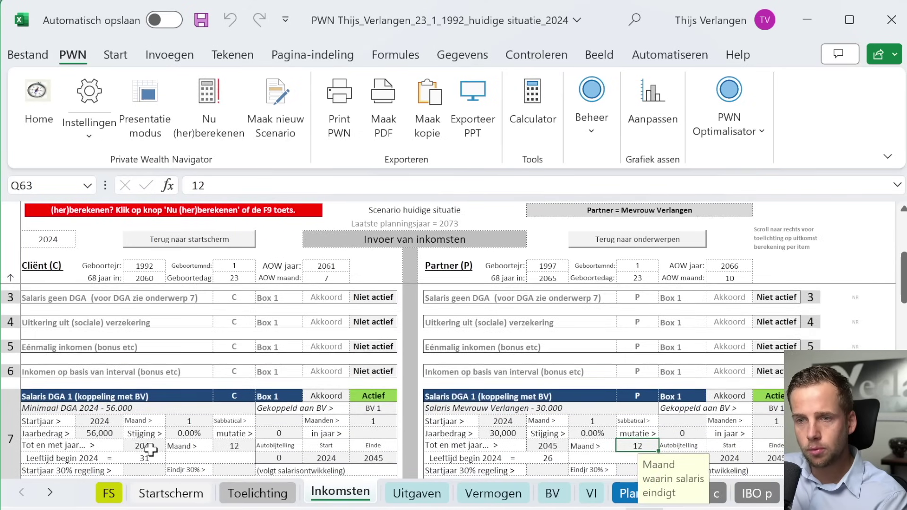
left_click(146, 446)
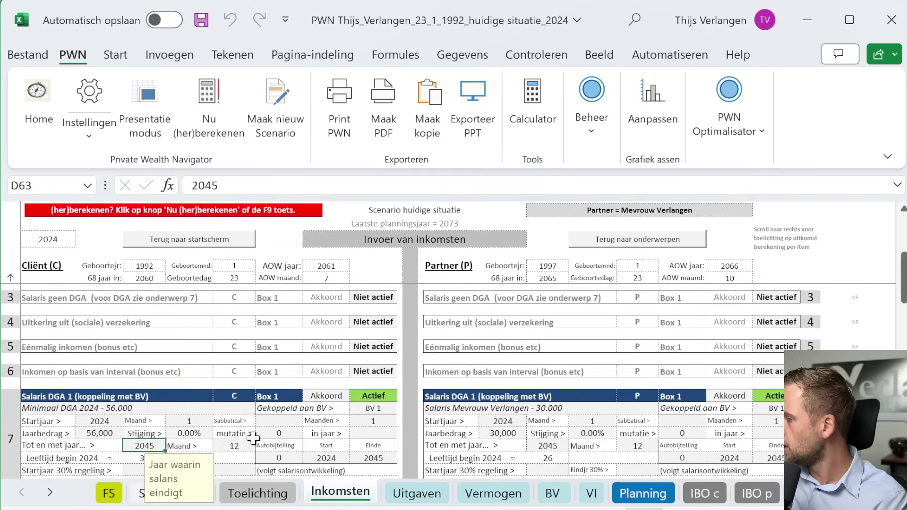
left_click(234, 445)
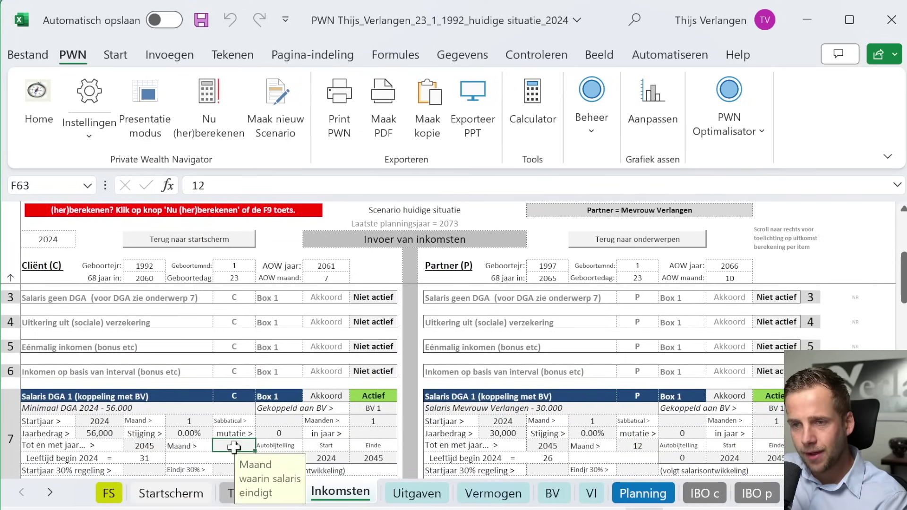
left_click(441, 496)
left_click(479, 495)
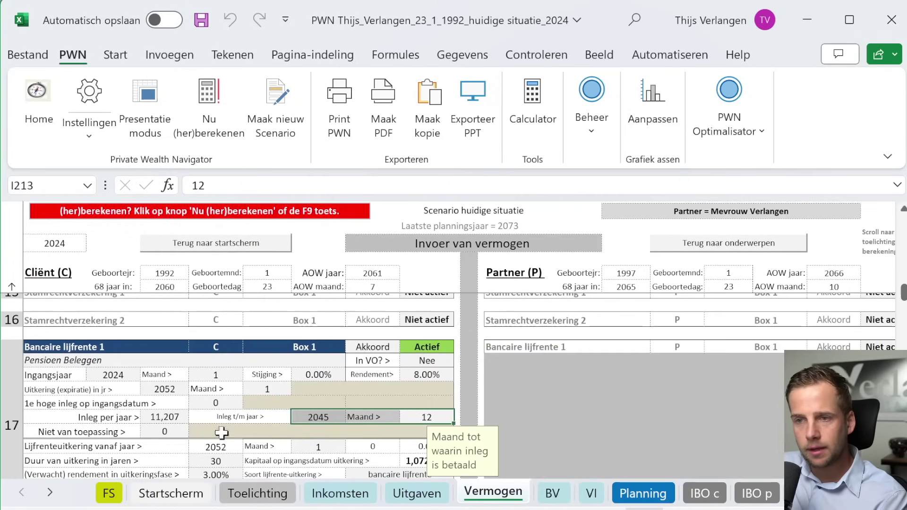
Recheck the annuity's annual deposit and its final deposit year and month against the salary end date
left_click(177, 417)
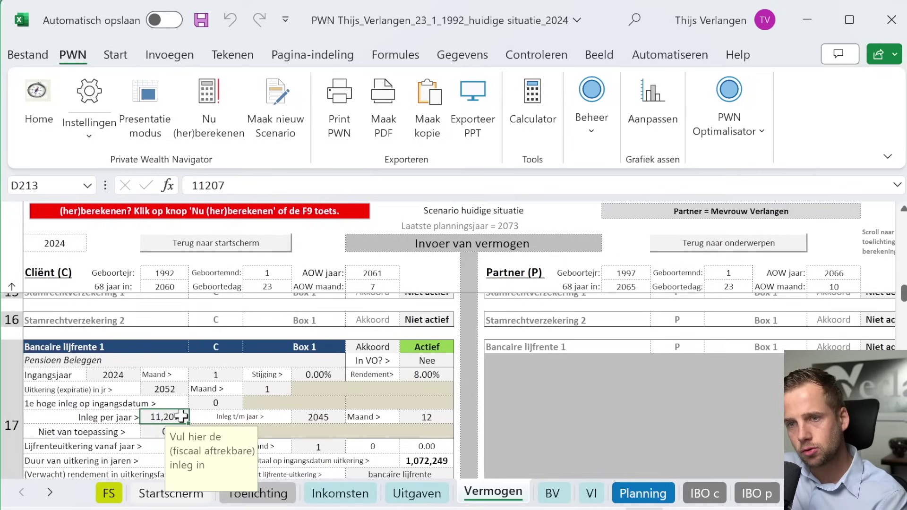
left_click(313, 415)
left_click(422, 416)
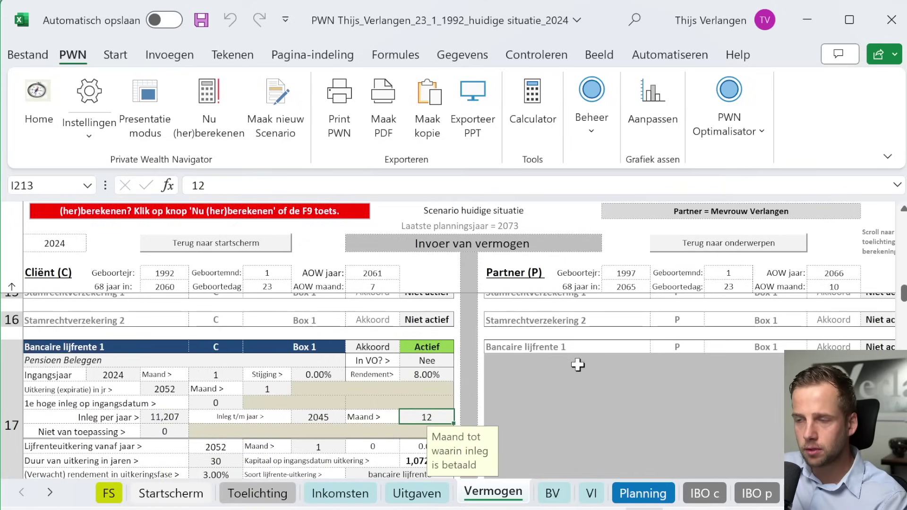
scroll(577, 373, "down", 1)
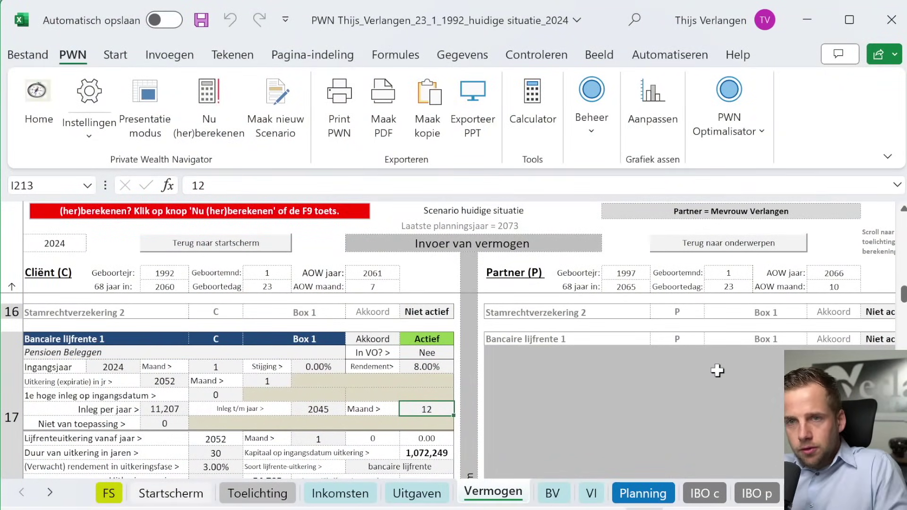
scroll(418, 399, "down", 1)
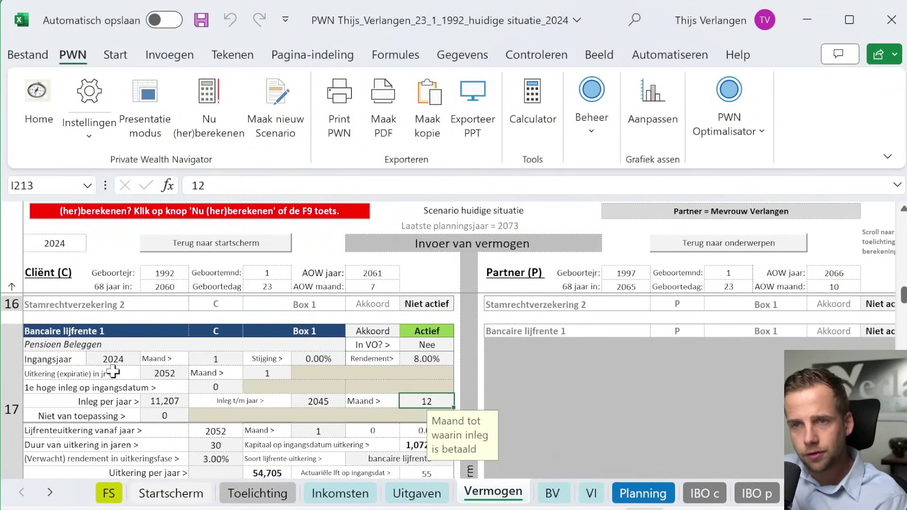
left_click(309, 401)
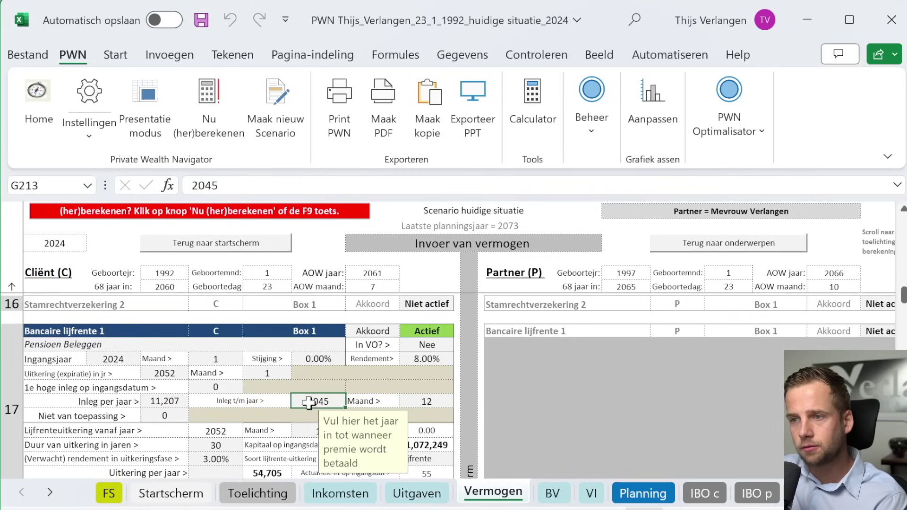
scroll(309, 401, "down", 1)
left_click(186, 401)
scroll(188, 400, "down", 1)
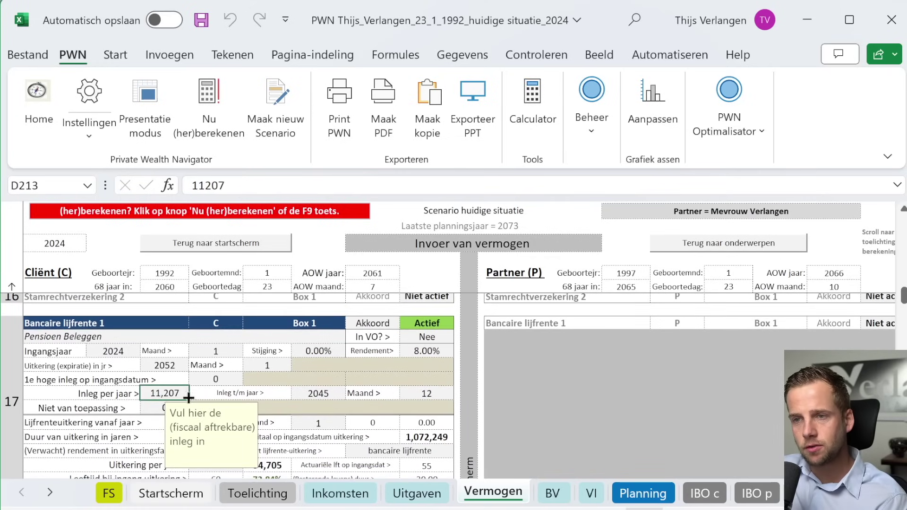
left_click(298, 410)
scroll(259, 426, "down", 1)
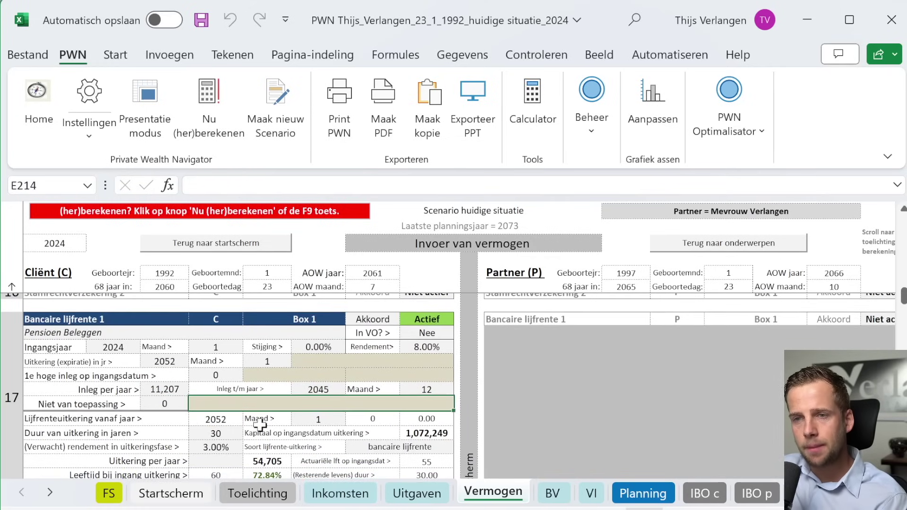
Examine the expiry year of Bancaire lijfrente 1, the client's age at payout start and the payout duration
left_click(179, 362)
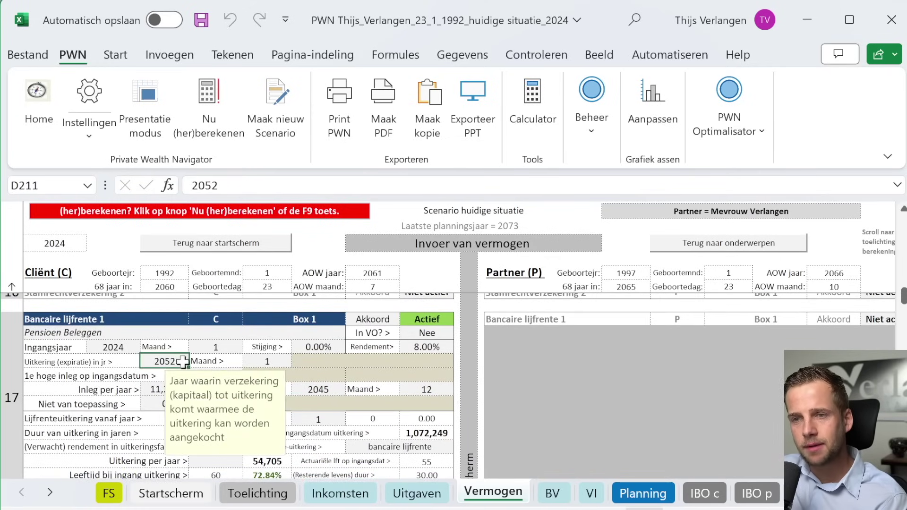
left_click(331, 375)
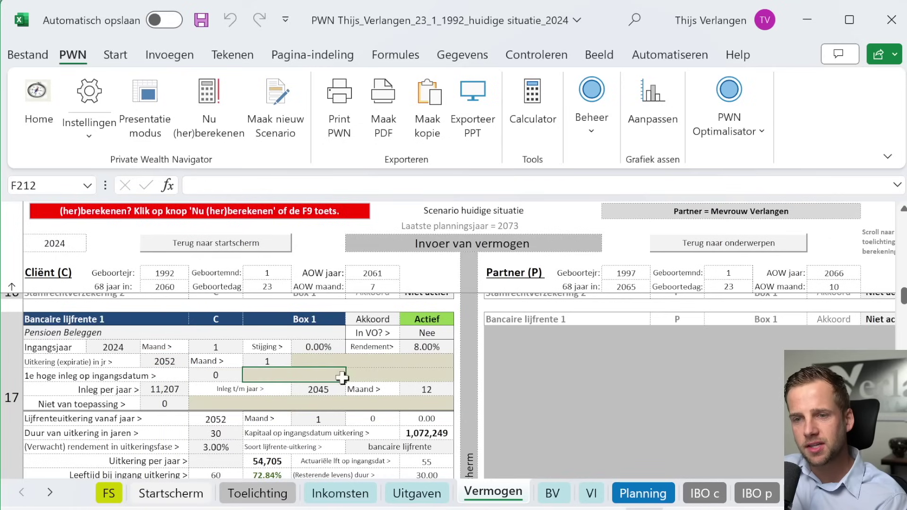
scroll(283, 425, "down", 1)
left_click(235, 471)
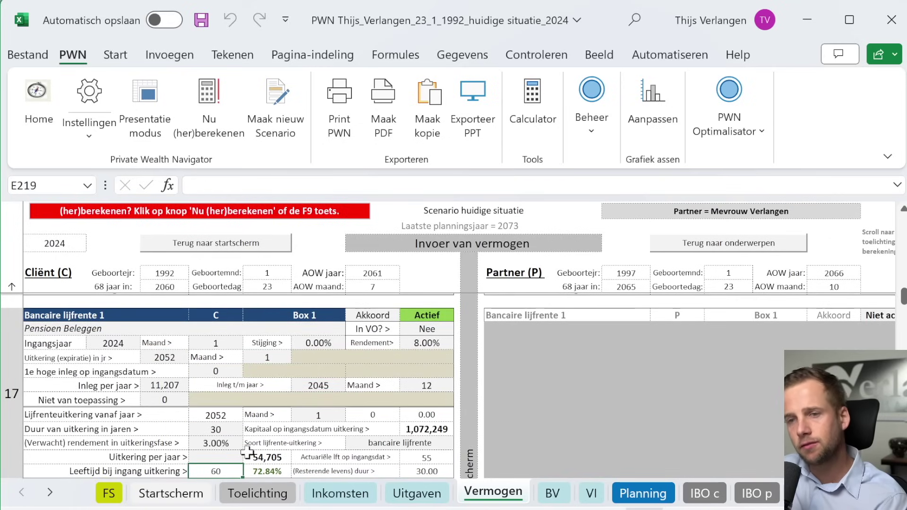
left_click(237, 432)
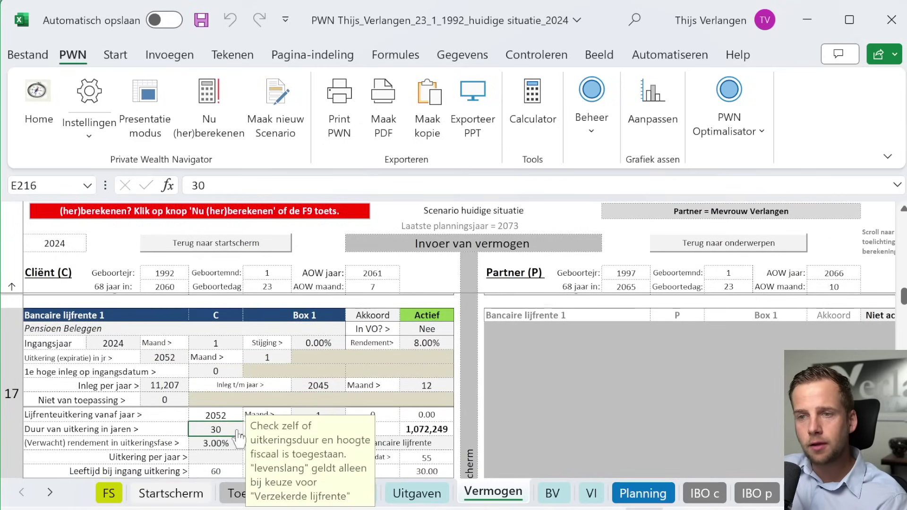
left_click(369, 381)
Review the expected return in the payout phase alongside the payout duration, and check the calculated yearly payout
left_click(229, 440)
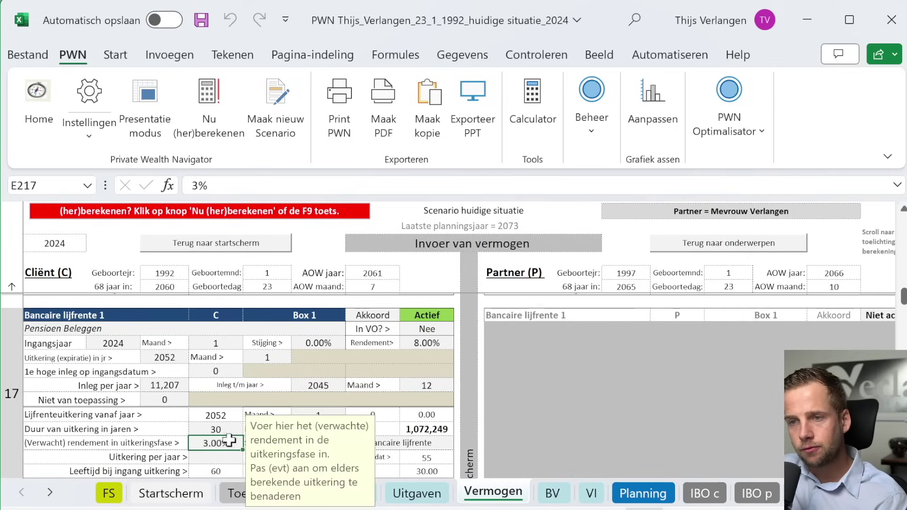
left_click(229, 431)
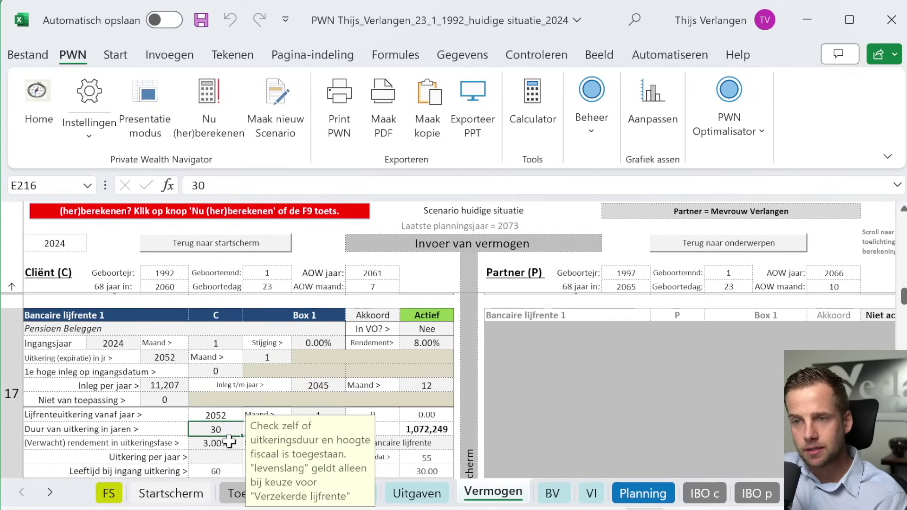
left_click(229, 442)
left_click(253, 413)
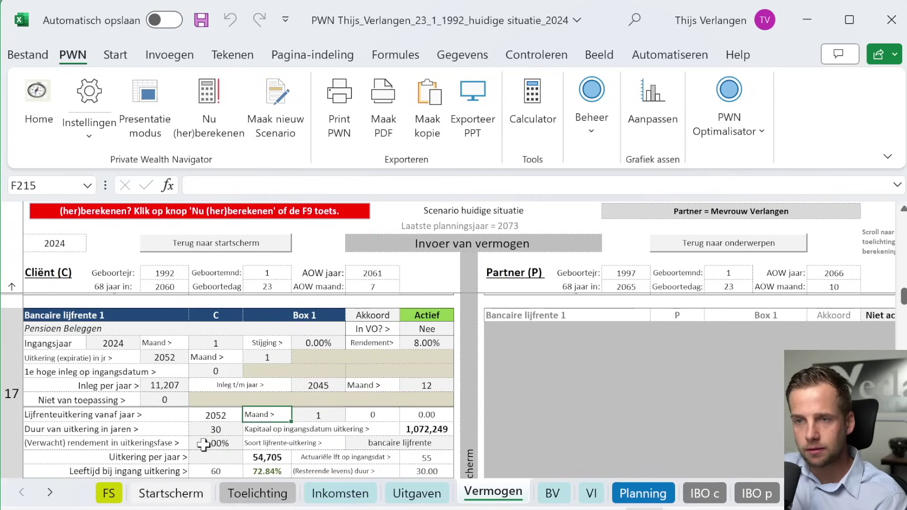
left_click(203, 444)
left_click(214, 430)
left_click(257, 403)
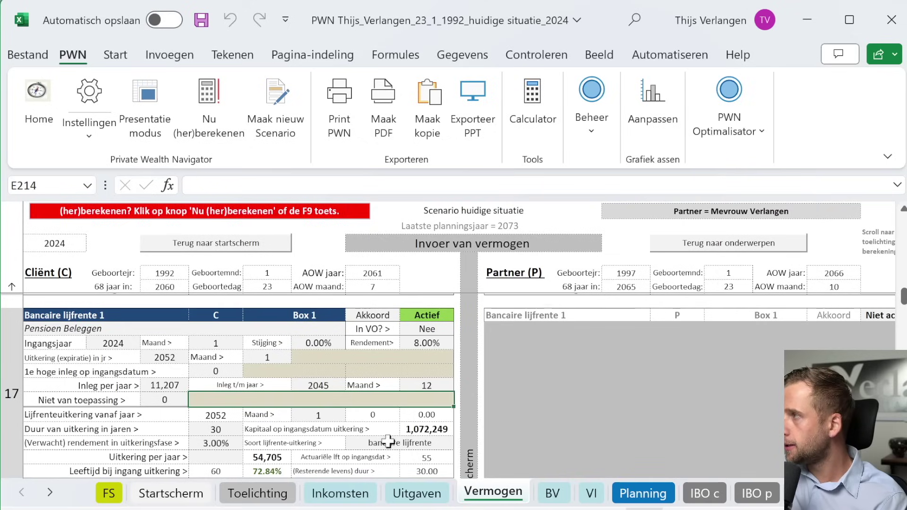
left_click(272, 460)
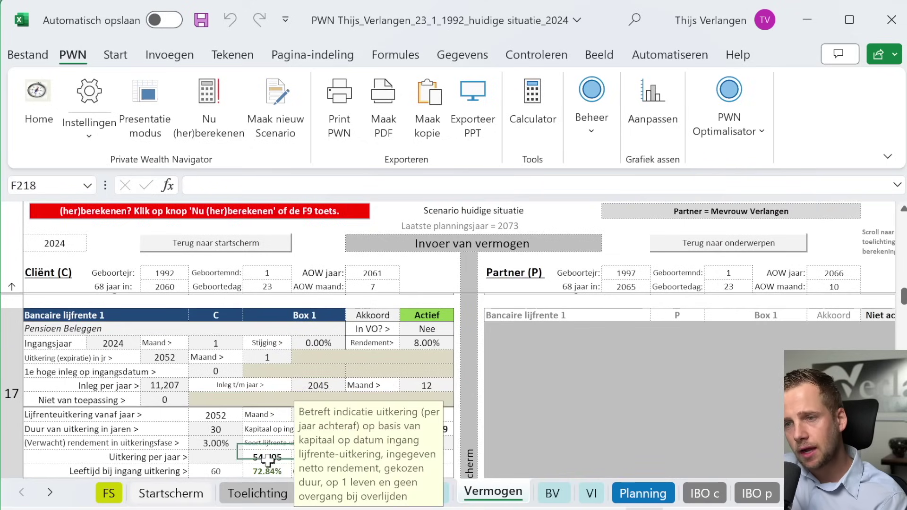
left_click(279, 443)
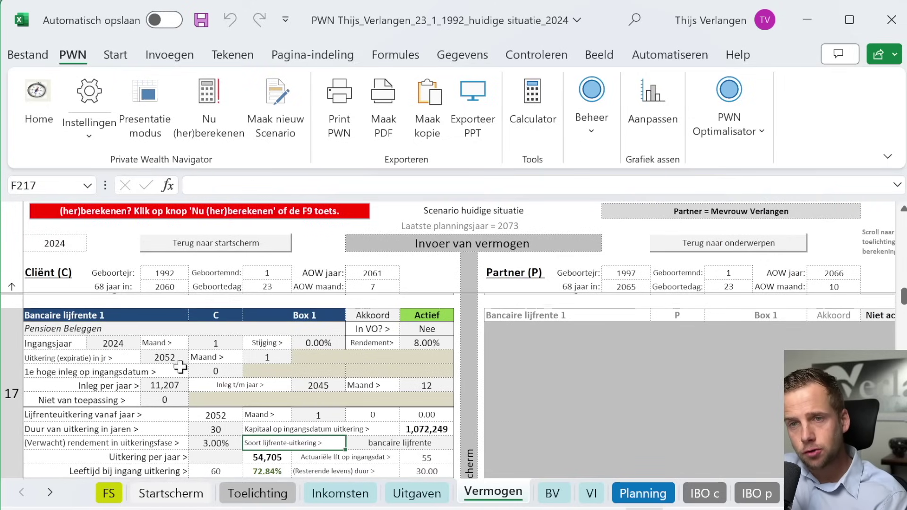
Recap the annuity's start year, deposit end year, annual deposit and payout duration, and inspect the field for a self-calculated yearly payout
left_click(132, 346)
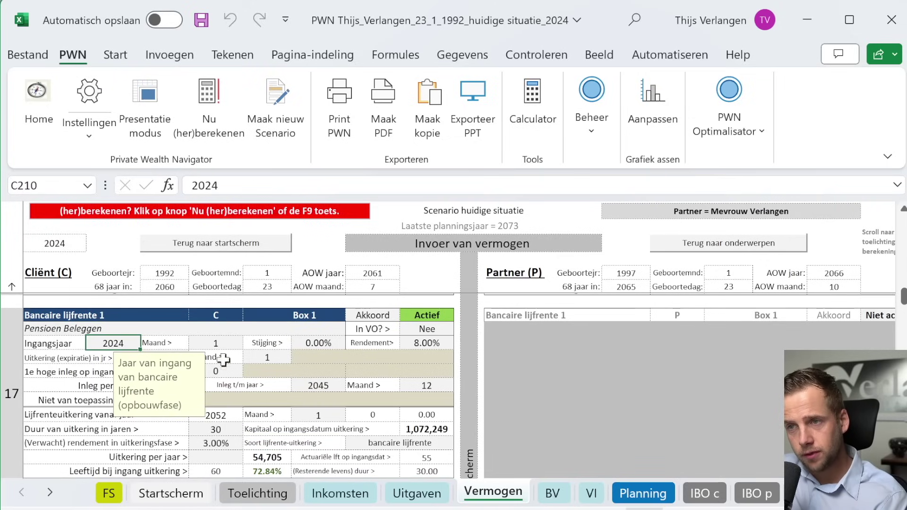
left_click(304, 386)
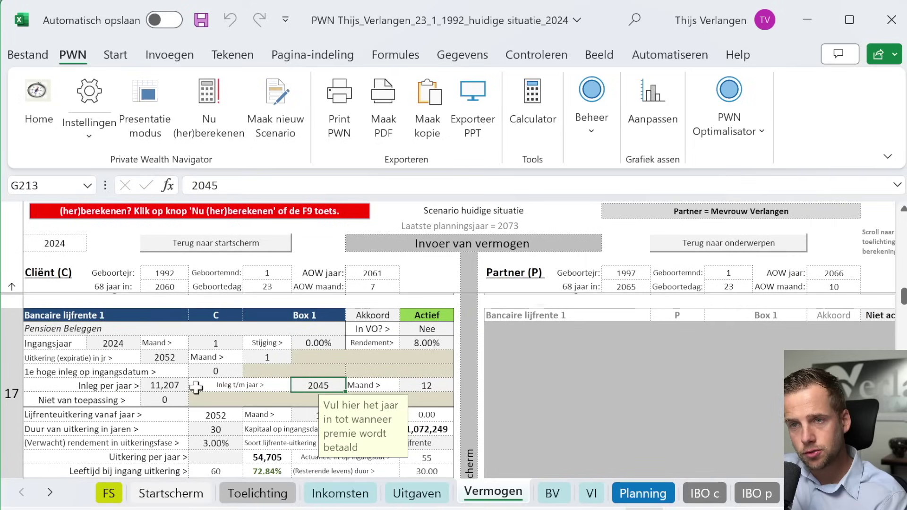
left_click(178, 384)
left_click(328, 402)
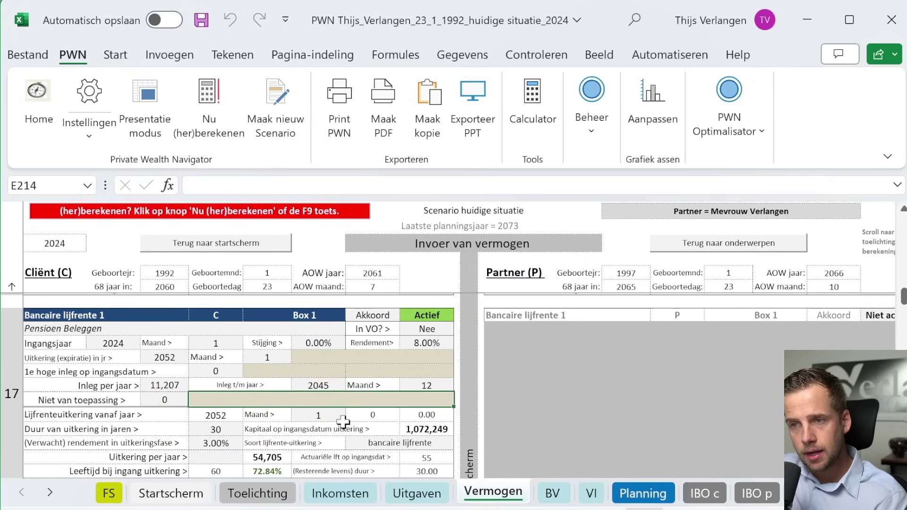
left_click(220, 430)
left_click(216, 457)
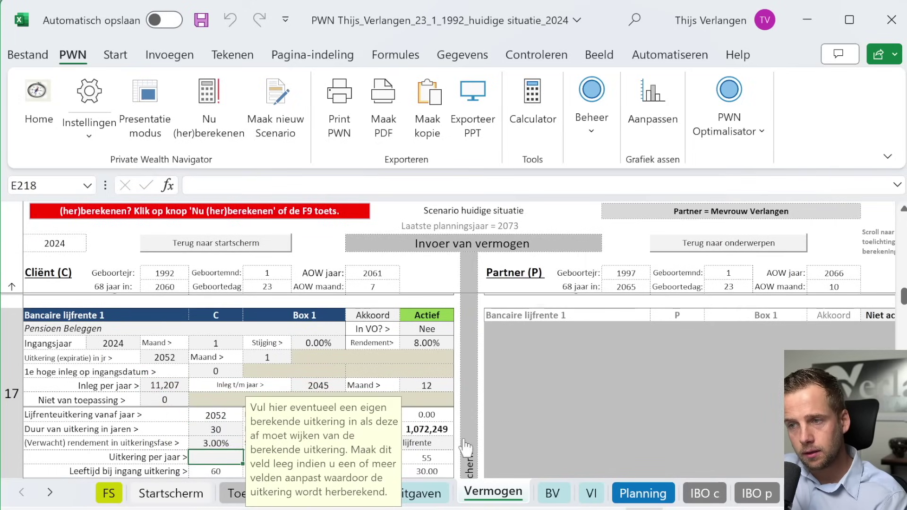
Check Bancaire lijfrente 1's calculated yearly payout against the expected accumulation-phase return and the capital at the payout start date
left_click(446, 446)
left_click(267, 457)
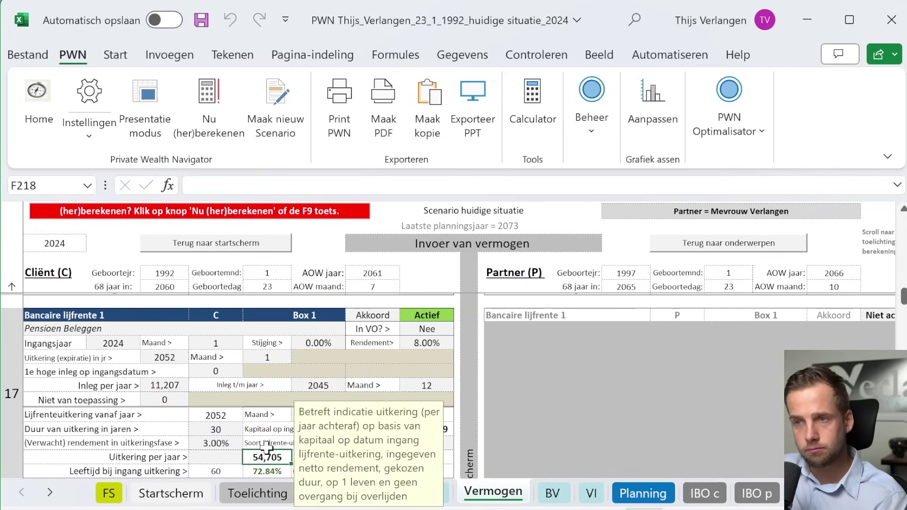
left_click(266, 444)
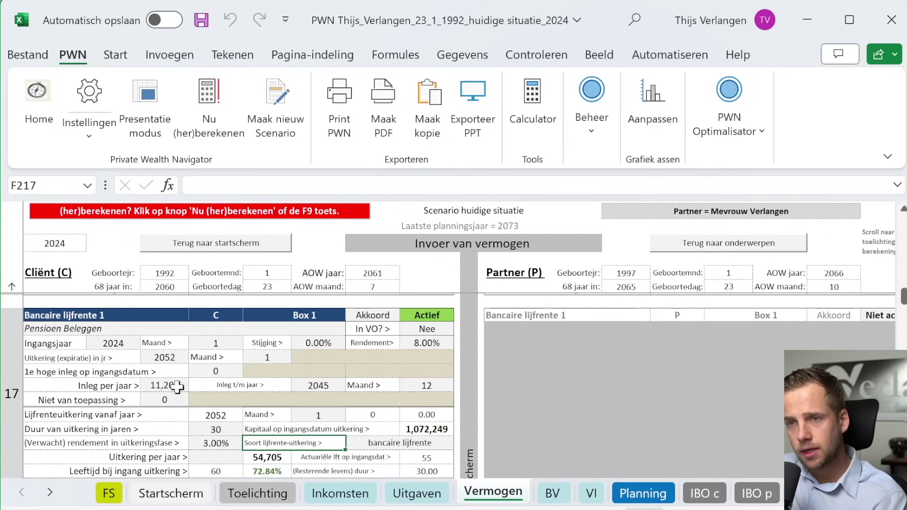
left_click(409, 345)
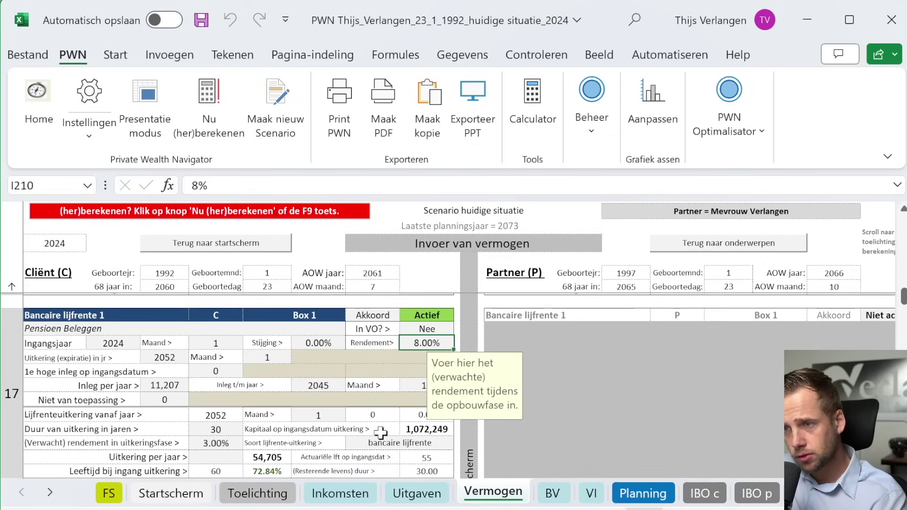
left_click(407, 429)
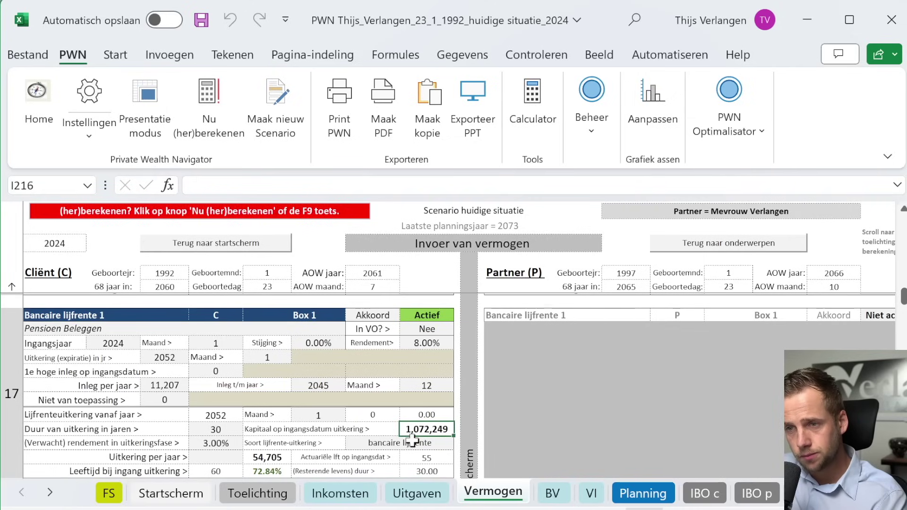
Review the annuity's payout duration, expected payout-phase return and annuity type, ending at the calculated yearly payout
left_click(230, 445)
left_click(228, 429)
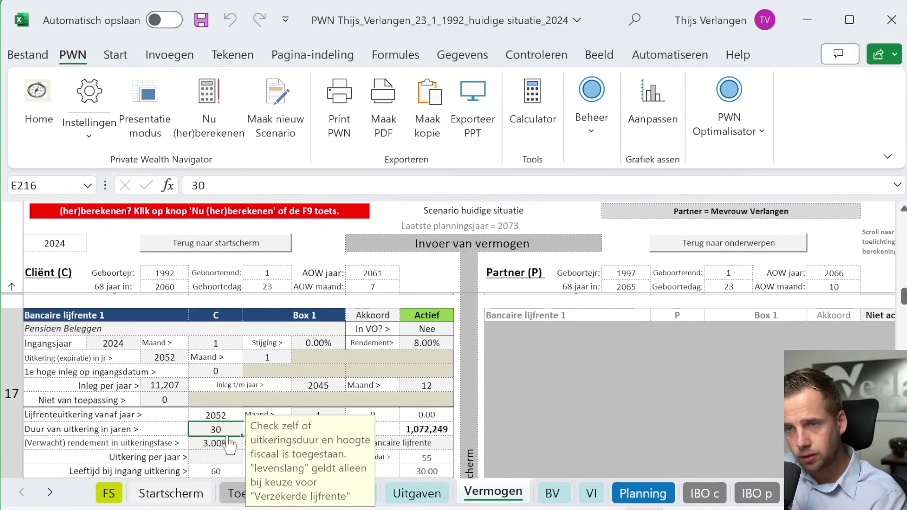
left_click(246, 430)
left_click(333, 397)
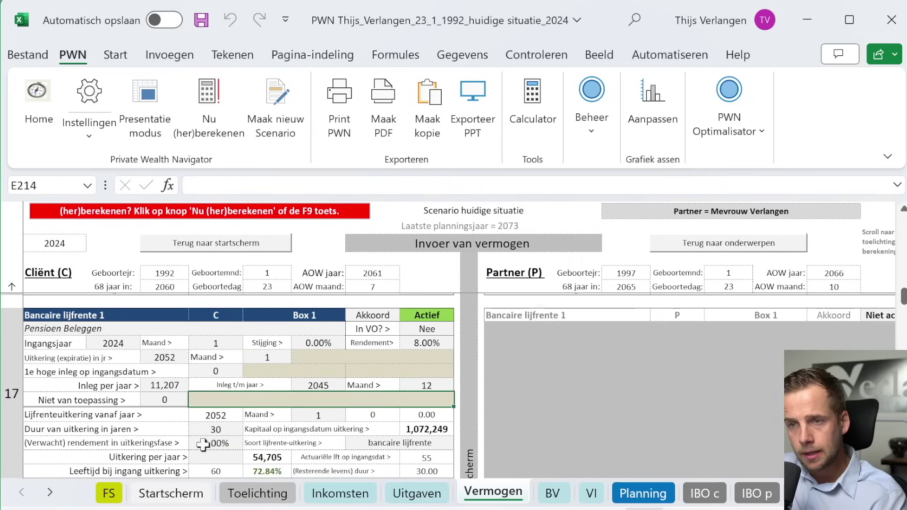
left_click(193, 444)
left_click(396, 443)
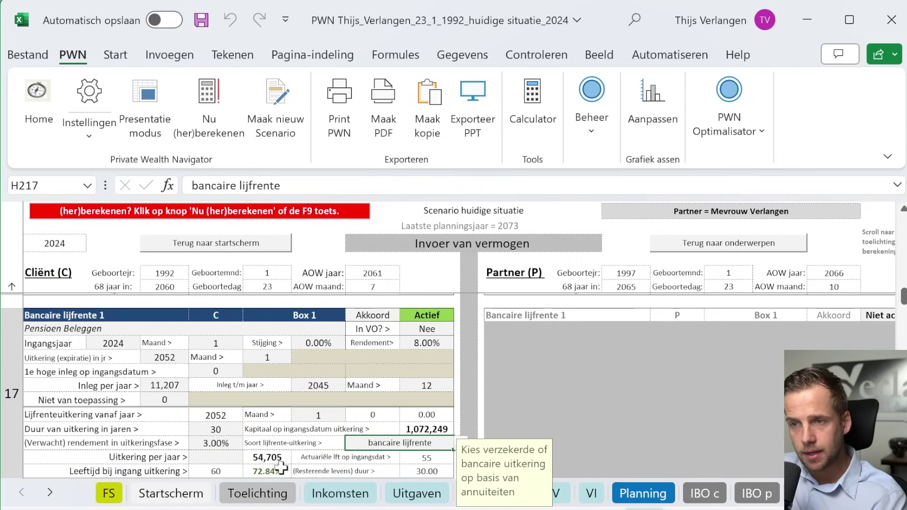
left_click(275, 460)
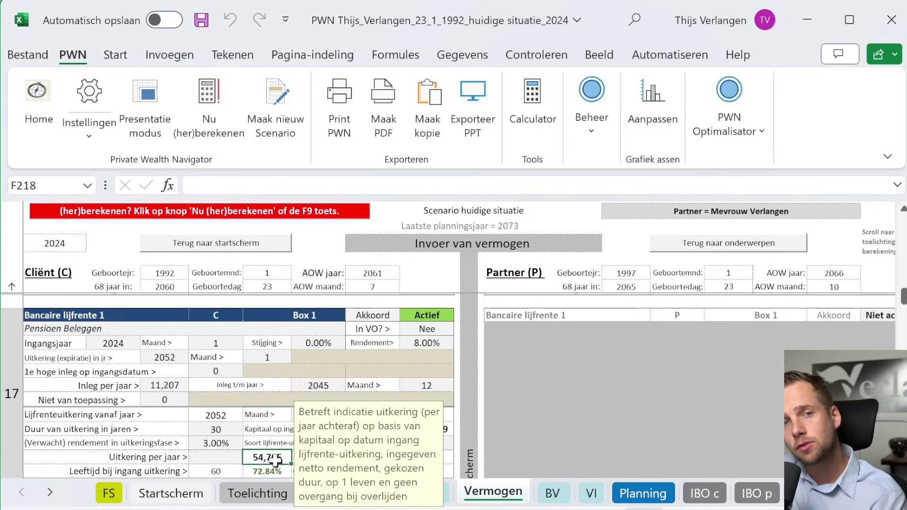
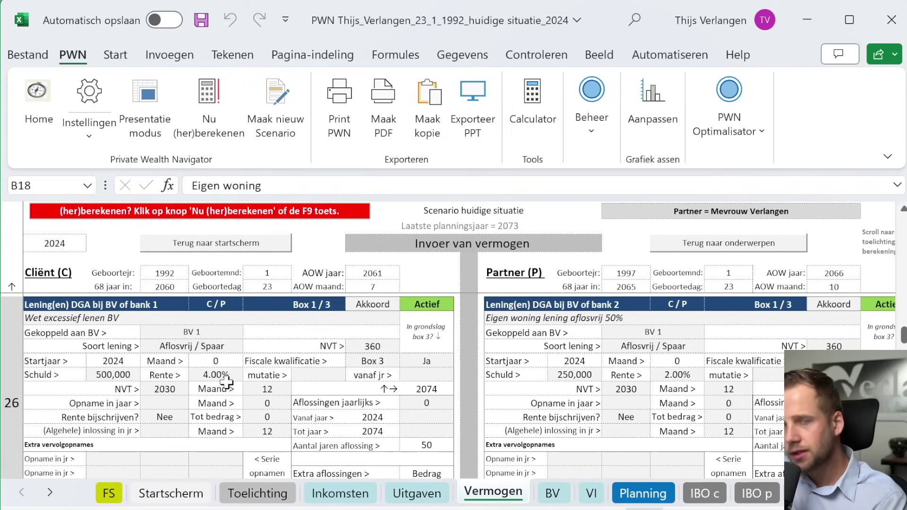
Examine the description and debt amount of the first DGA loan, Wet excessief lenen BV
left_click(111, 317)
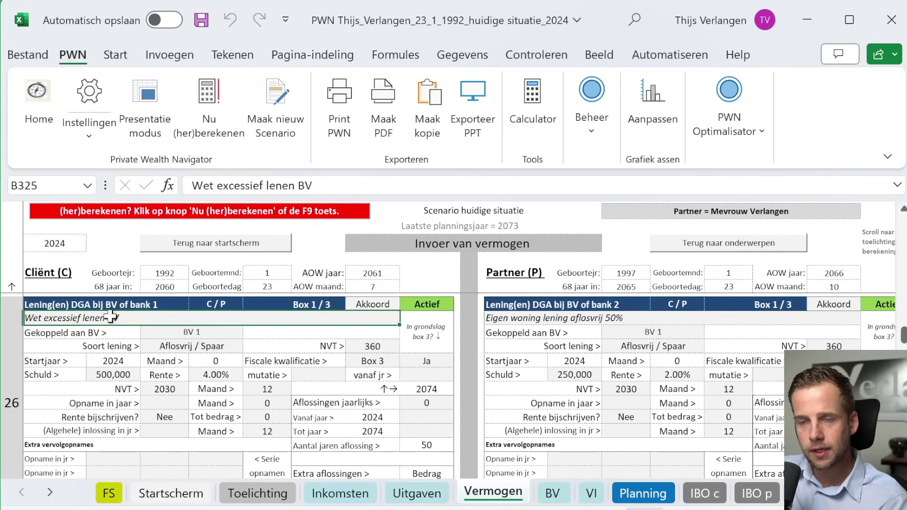
left_click(118, 374)
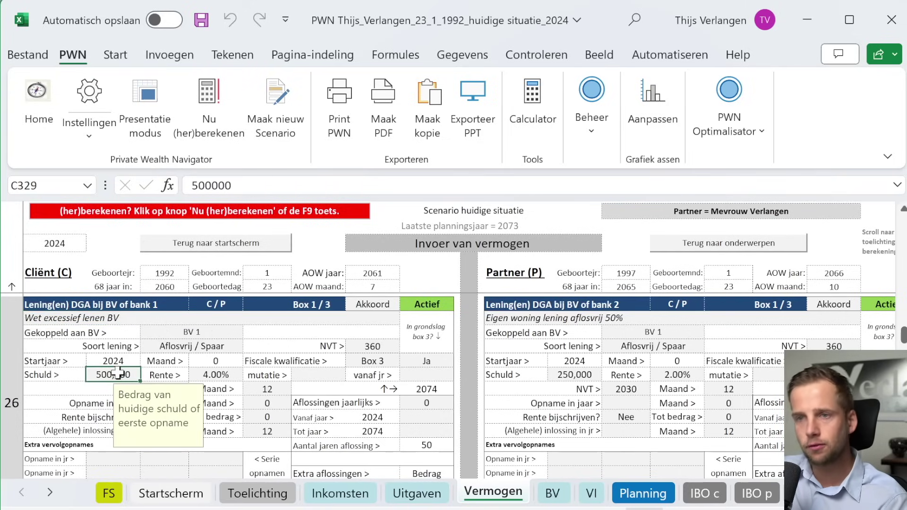
left_click(110, 322)
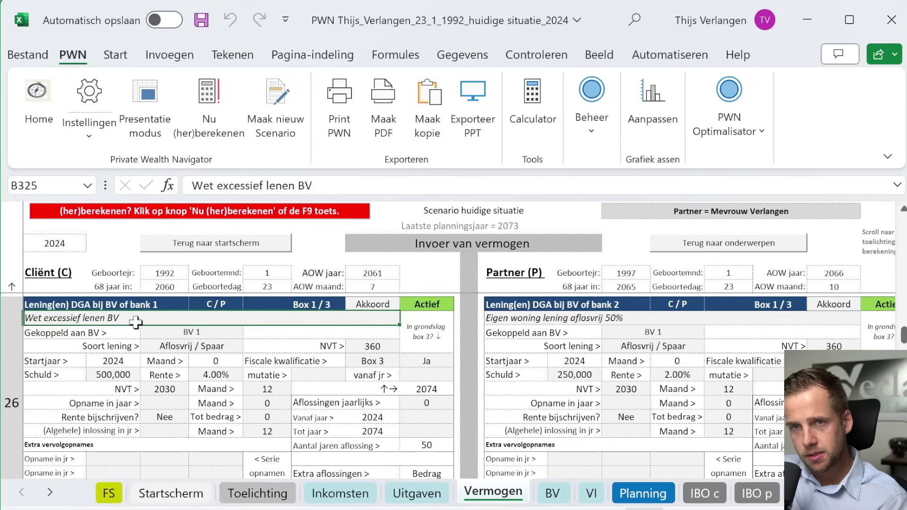
left_click(123, 375)
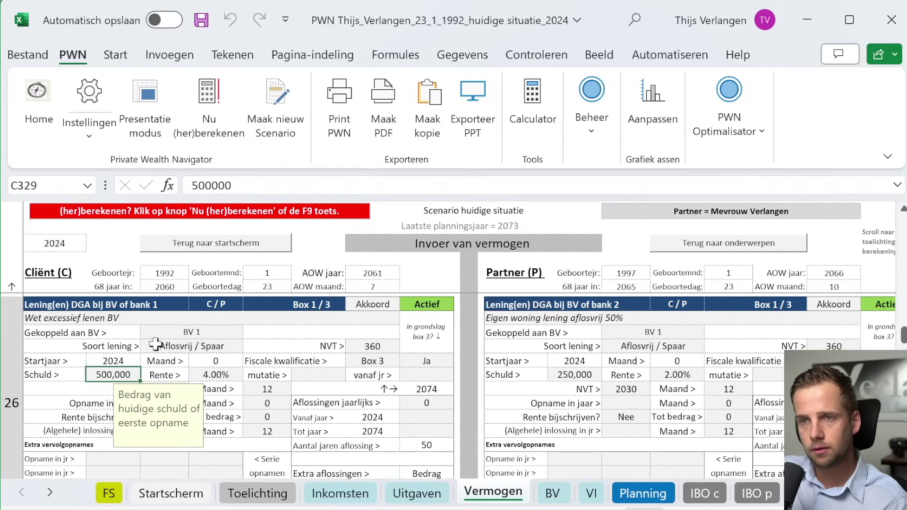
Inspect the first DGA loan's loan type, interest rate, withdrawal year and fiscal qualification, and recheck its debt amount
left_click(170, 345)
left_click(163, 374)
left_click(211, 375)
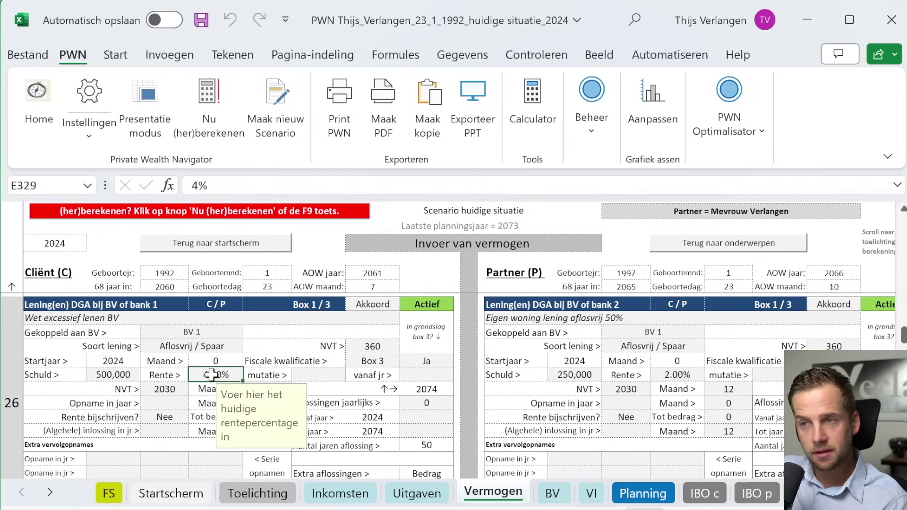
left_click(182, 401)
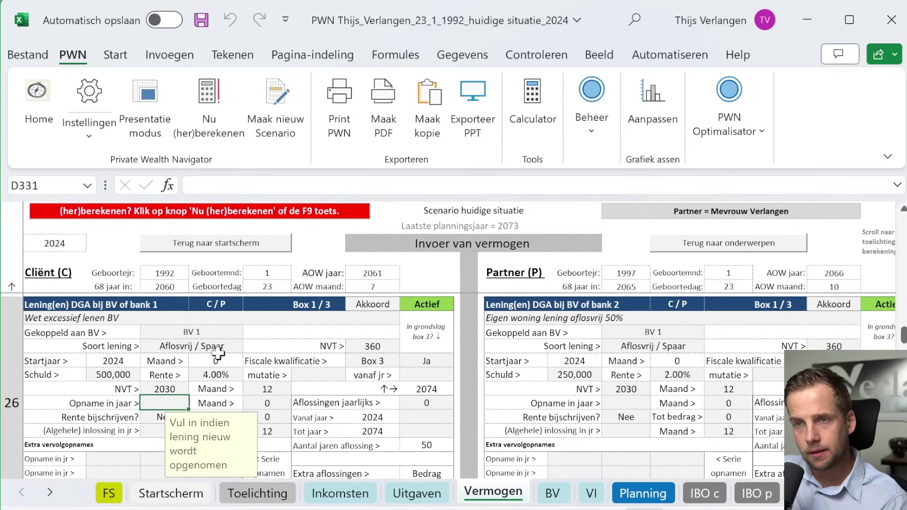
left_click(171, 387)
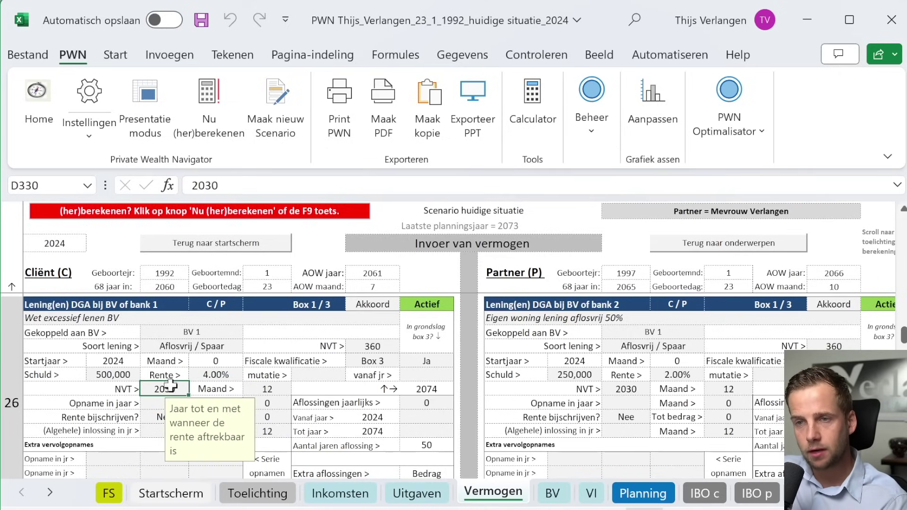
left_click(134, 405)
left_click(374, 360)
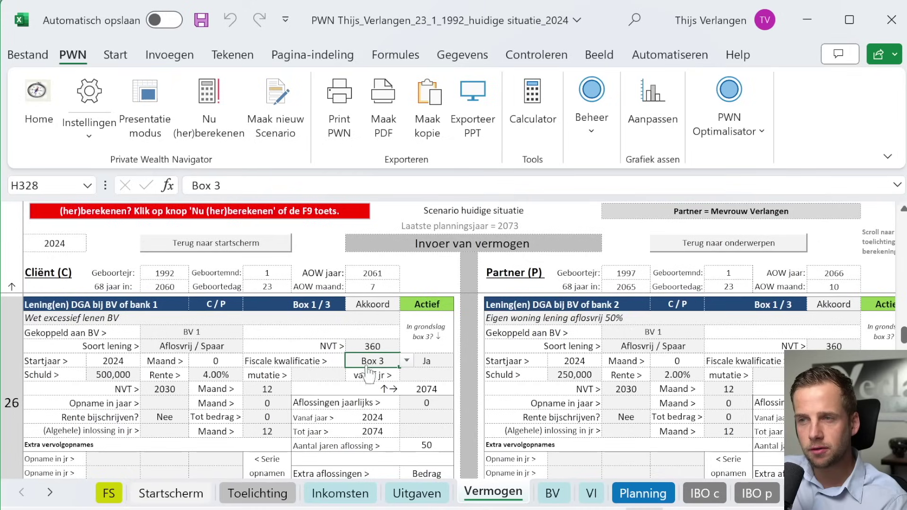
left_click(137, 374)
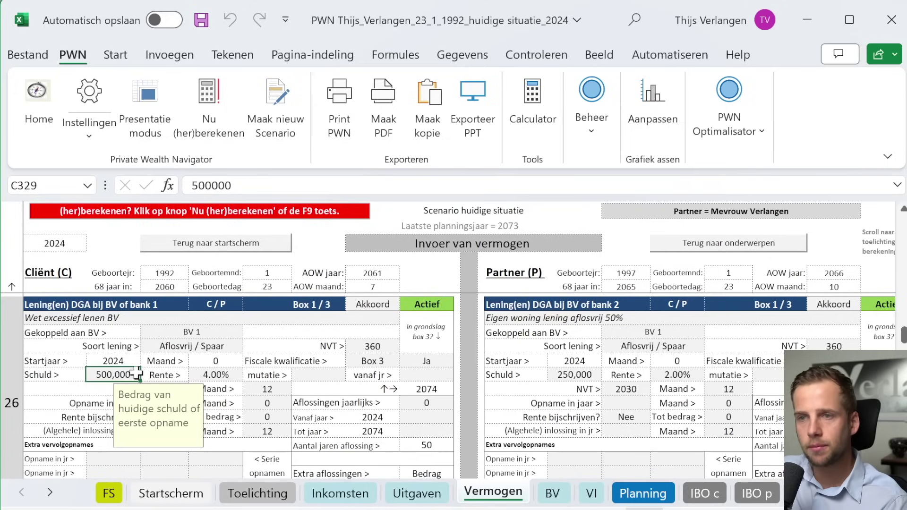
Compare the description of DGA loan 2, Eigen woning lening aflosvrij 50%, with that of the first loan
left_click(519, 377)
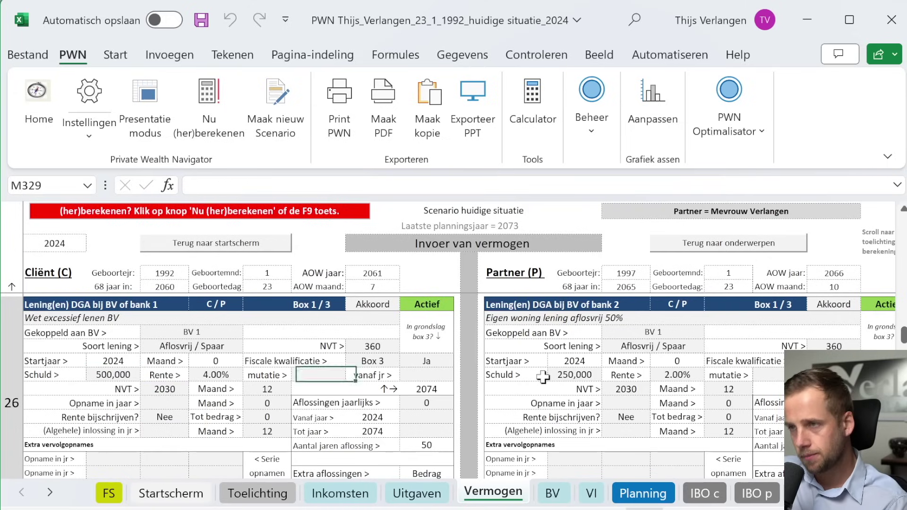
left_click(562, 319)
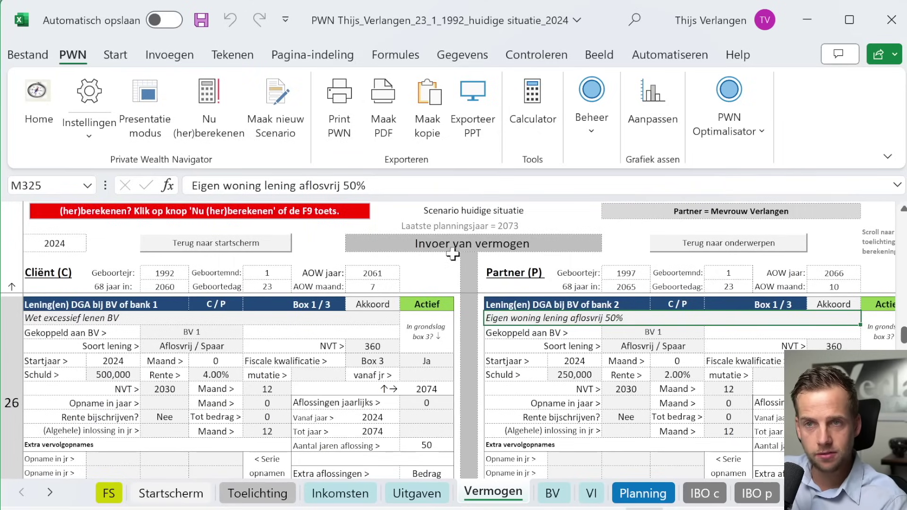
left_click(78, 321)
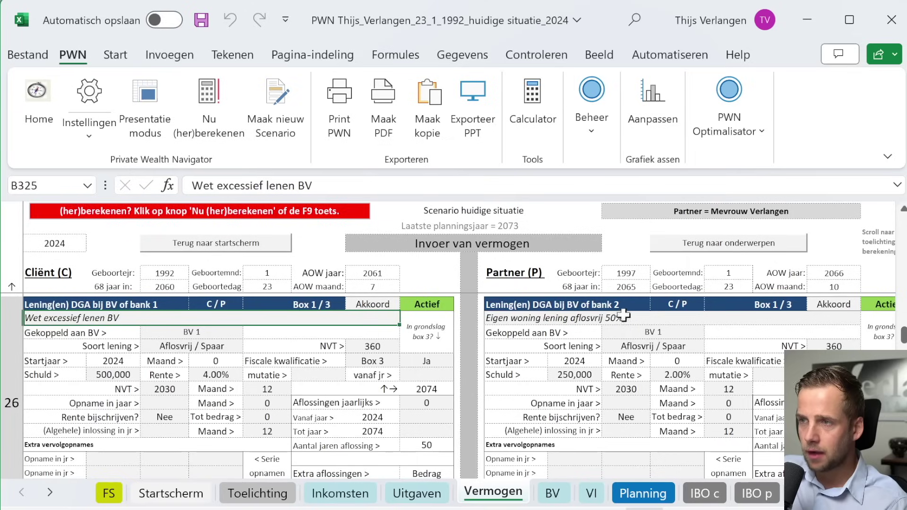
Examine DGA loan 2's loan type, debt amount, interest rate and fiscal qualification
left_click(635, 347)
left_click(633, 361)
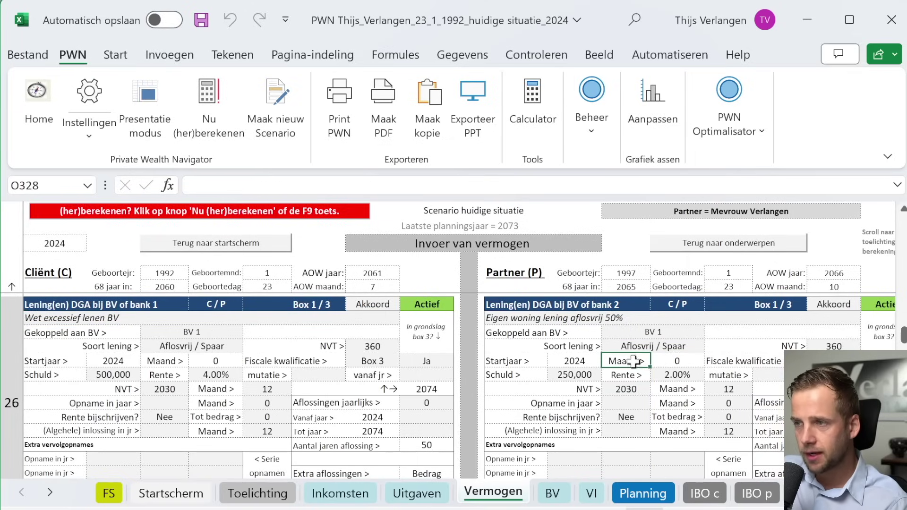
left_click(590, 376)
left_click(691, 375)
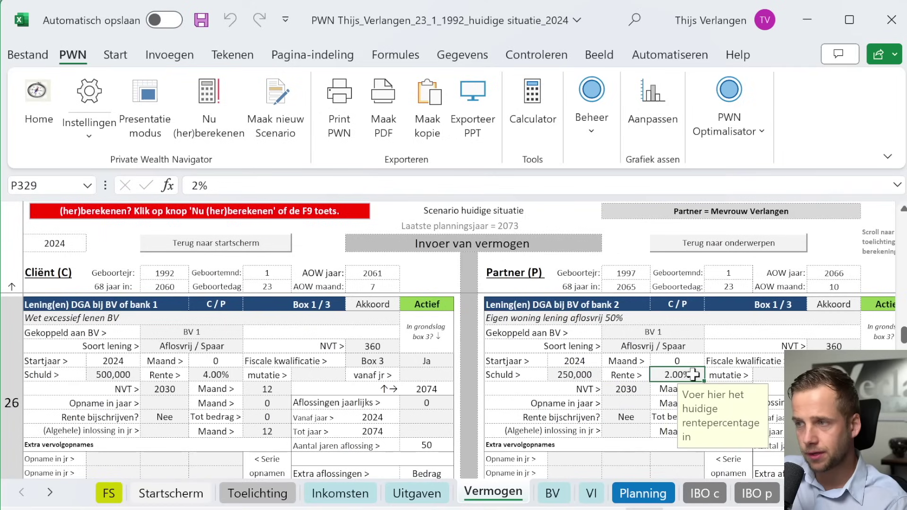
left_click(834, 360)
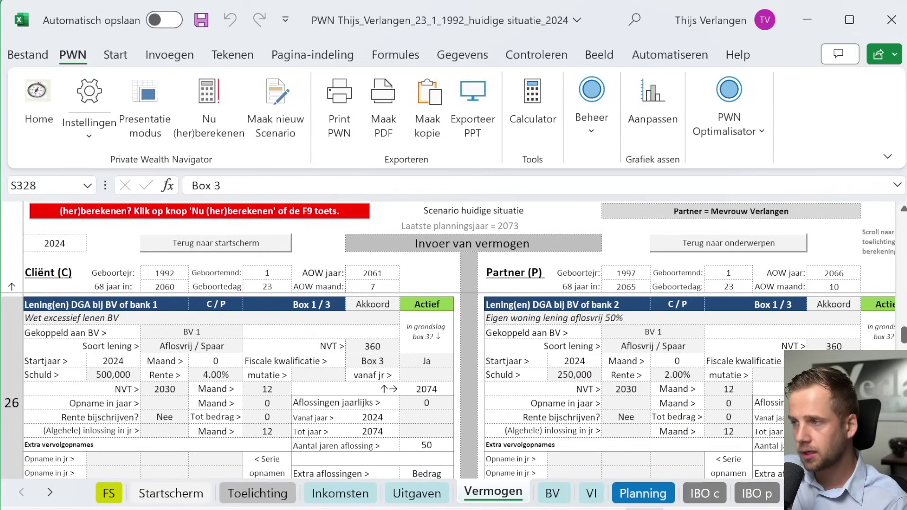
left_click(694, 375)
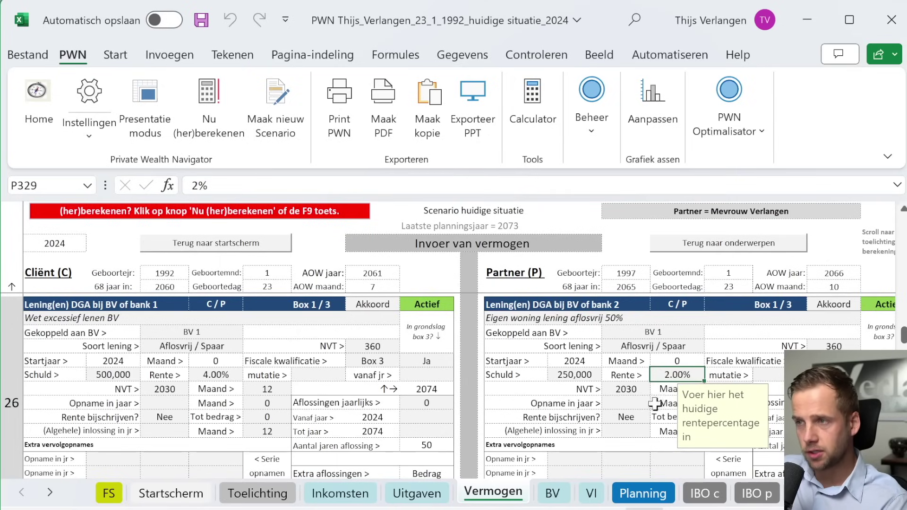
Review the debt, annuity loan type, interest-deduction end year and interest rate of DGA loan 3, the home loan at the holding
scroll(465, 385, "down", 2)
scroll(234, 402, "down", 3)
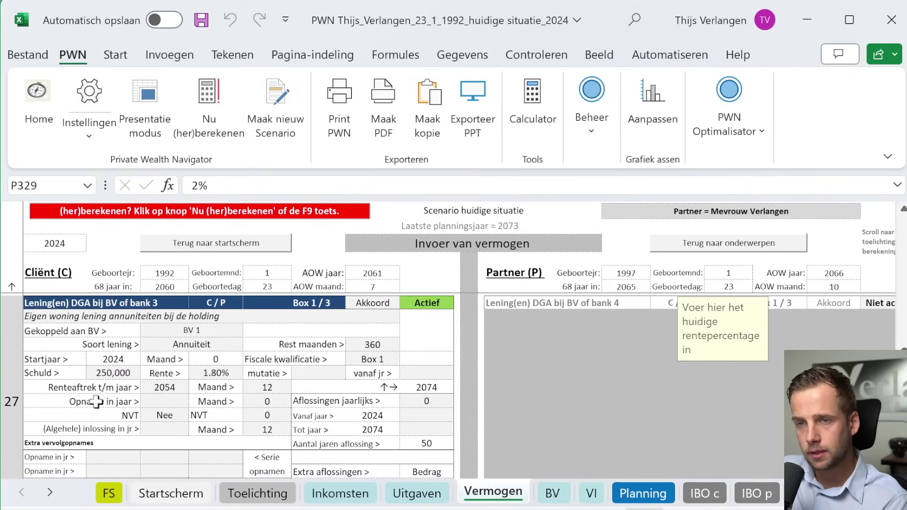
left_click(127, 373)
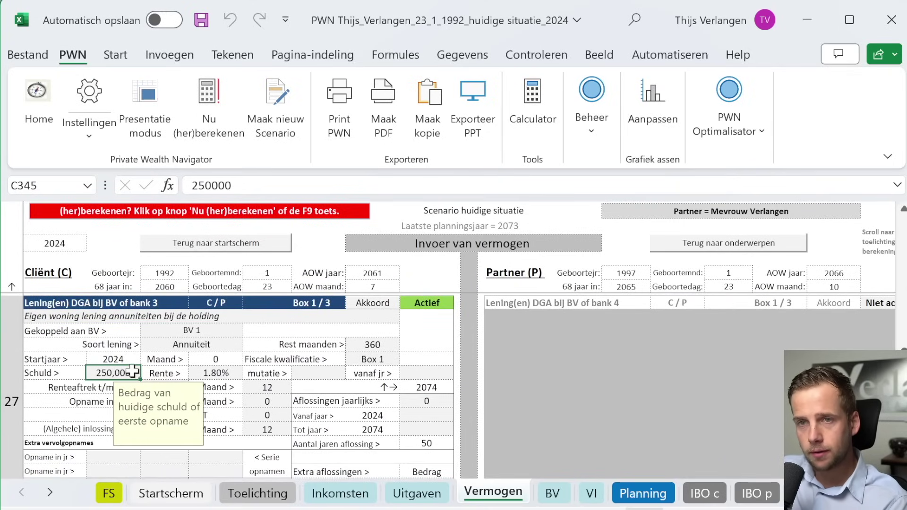
scroll(137, 371, "up", 1)
left_click(182, 353)
left_click(184, 392)
left_click(211, 380)
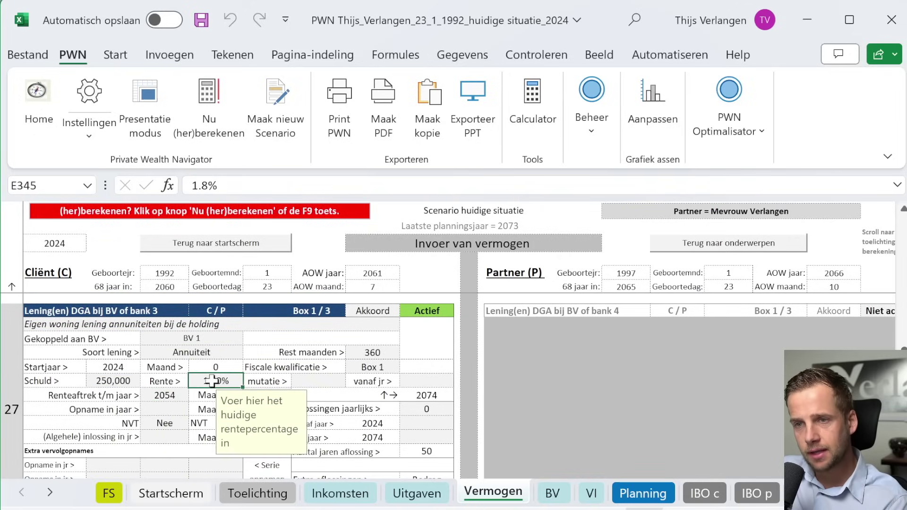
left_click(203, 354)
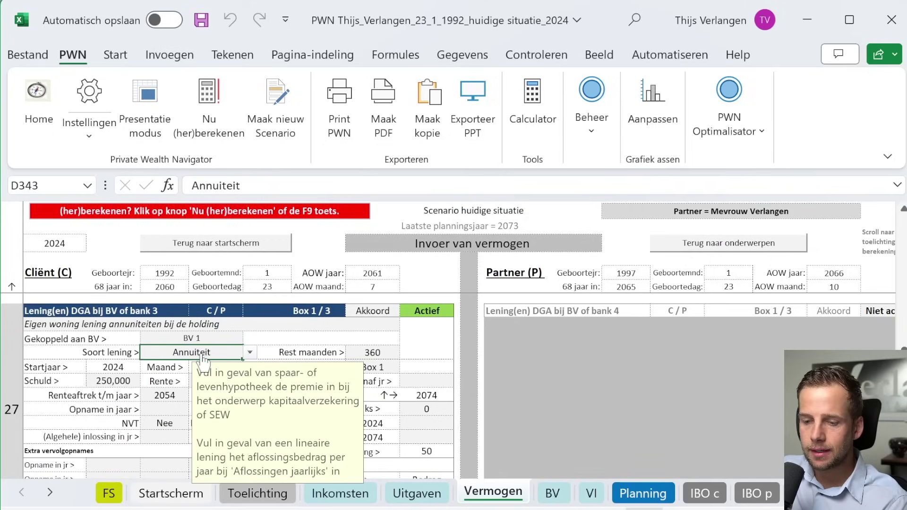
left_click(165, 395)
left_click(196, 382)
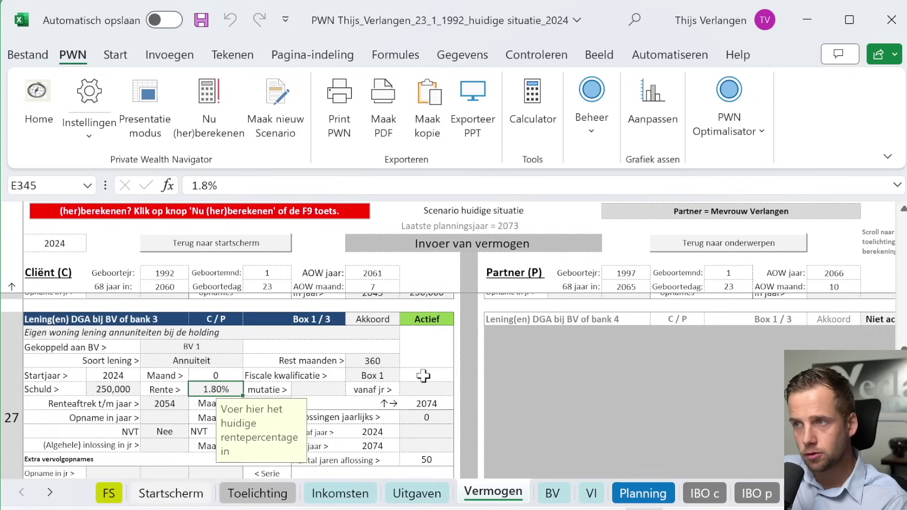
Recheck DGA loan 2's interest rate and look over the extra repayments of the first two loans
scroll(388, 376, "up", 3)
left_click(683, 341)
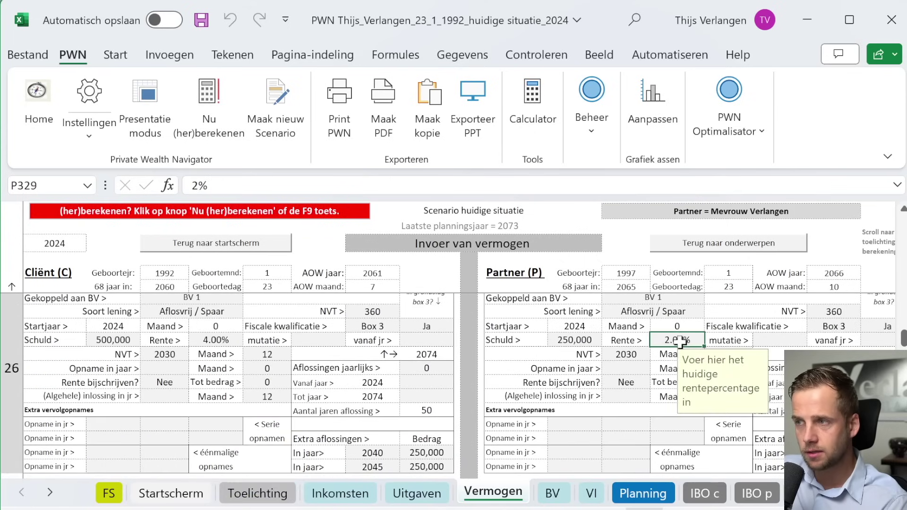
scroll(544, 372, "down", 1)
scroll(544, 372, "down", 2)
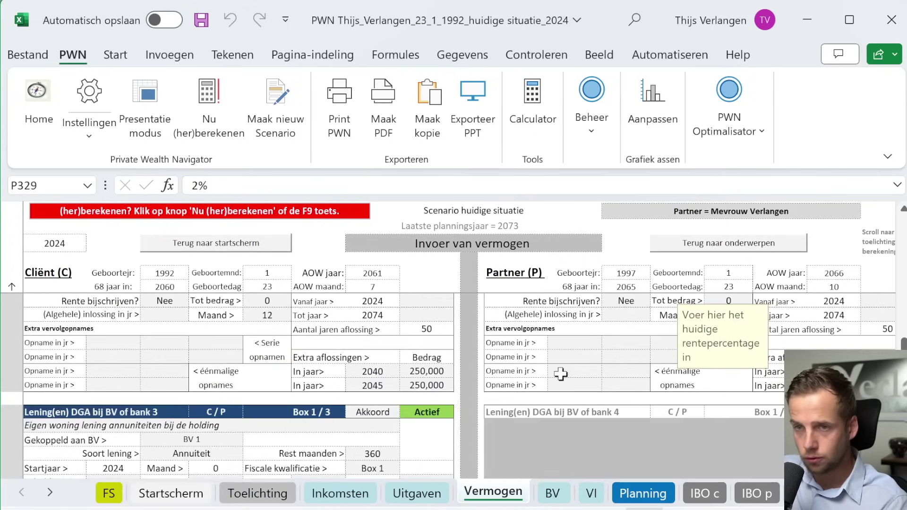
scroll(217, 427, "down", 1)
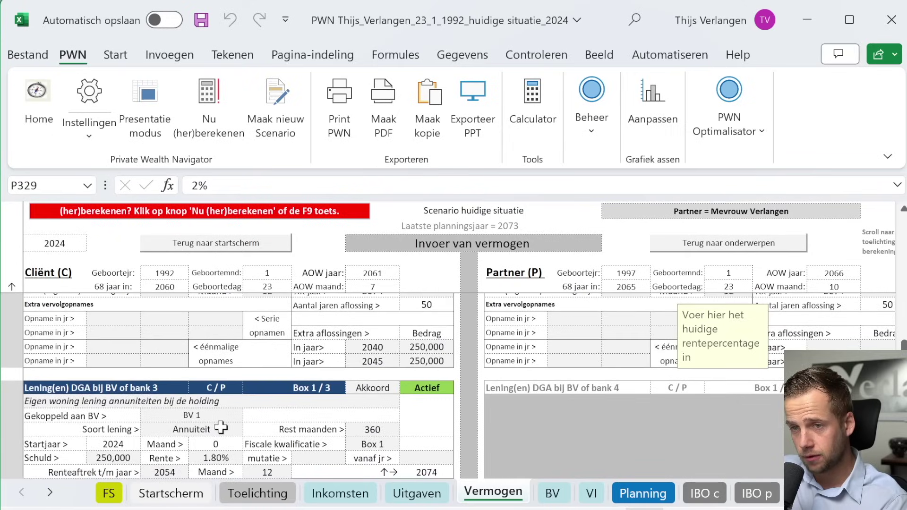
Compare the debt amount of the annuity home loan in DGA loan 3 with that of DGA loan 2
left_click(132, 445)
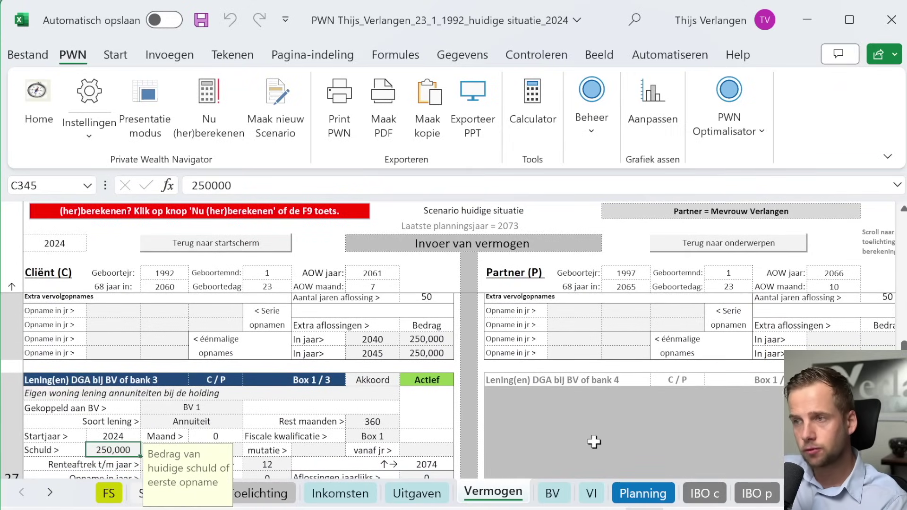
scroll(593, 441, "up", 3)
scroll(606, 408, "up", 1)
left_click(590, 387)
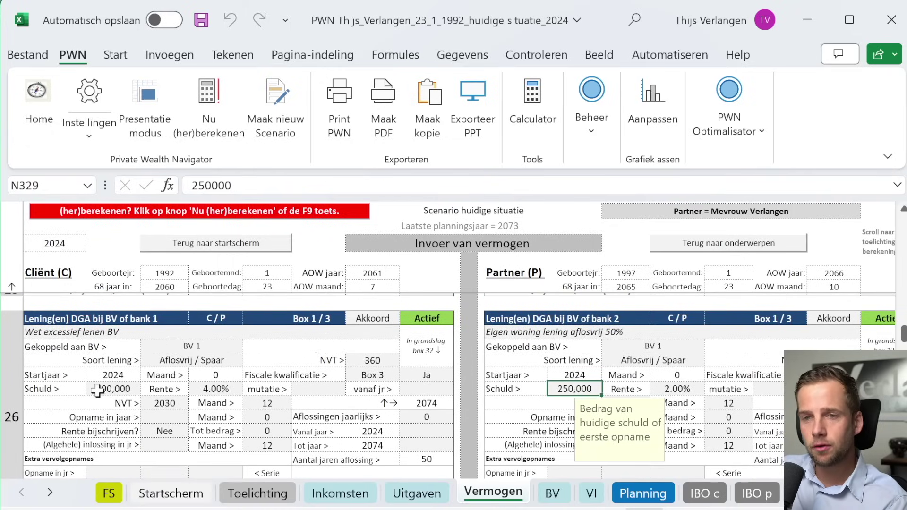
Recheck the loan type of DGA loan 1 and the estimated market value of the own home, Woning 1
left_click(160, 358)
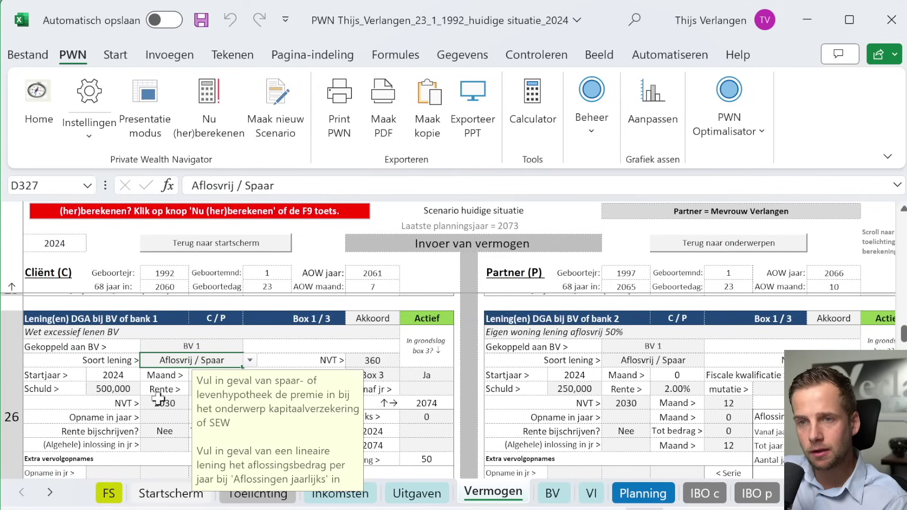
scroll(166, 399, "up", 1)
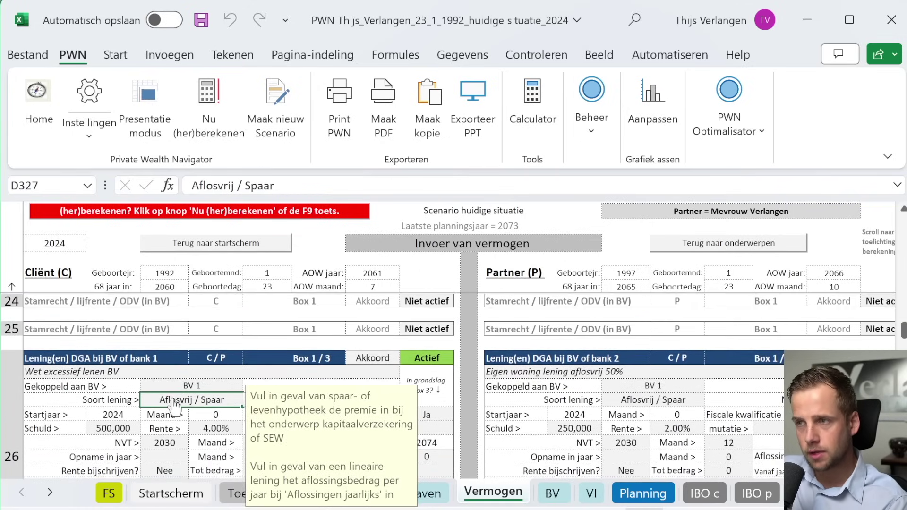
scroll(211, 386, "up", 6)
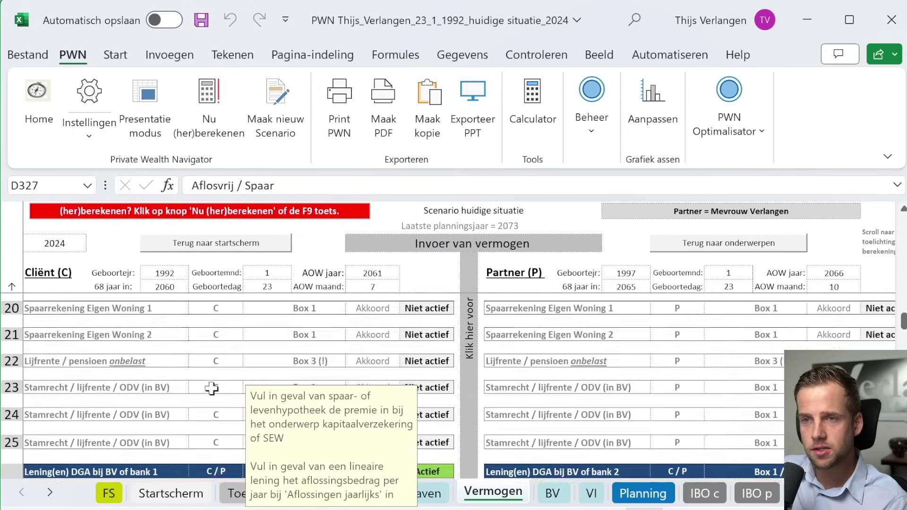
scroll(170, 429, "down", 1)
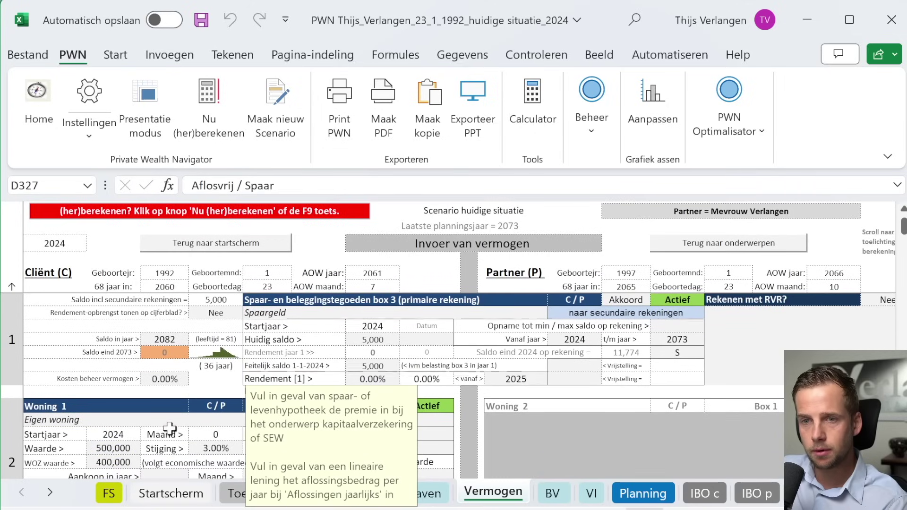
left_click(129, 445)
Compare the estimated market values of the other real estate entries Vastgoed 1 and Vastgoed 2
scroll(396, 433, "down", 1)
scroll(442, 423, "down", 3)
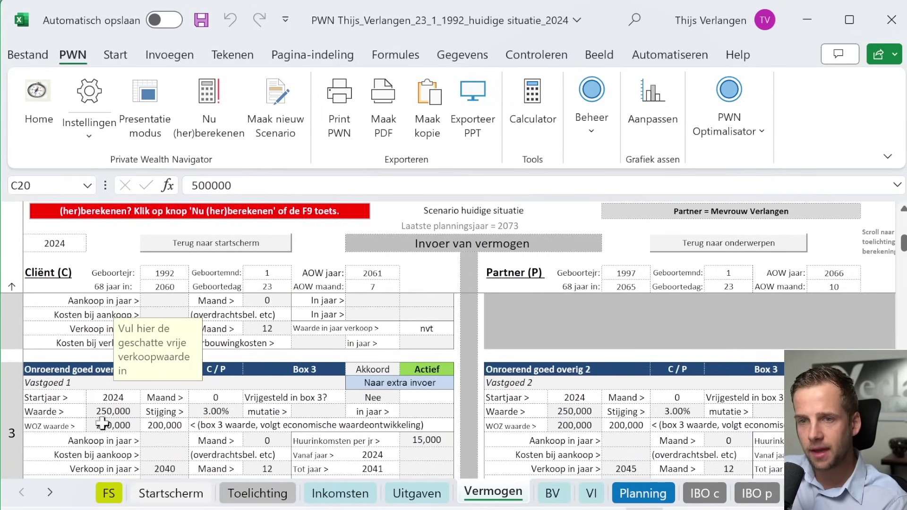
left_click(105, 414)
left_click(553, 412)
scroll(392, 451, "down", 8)
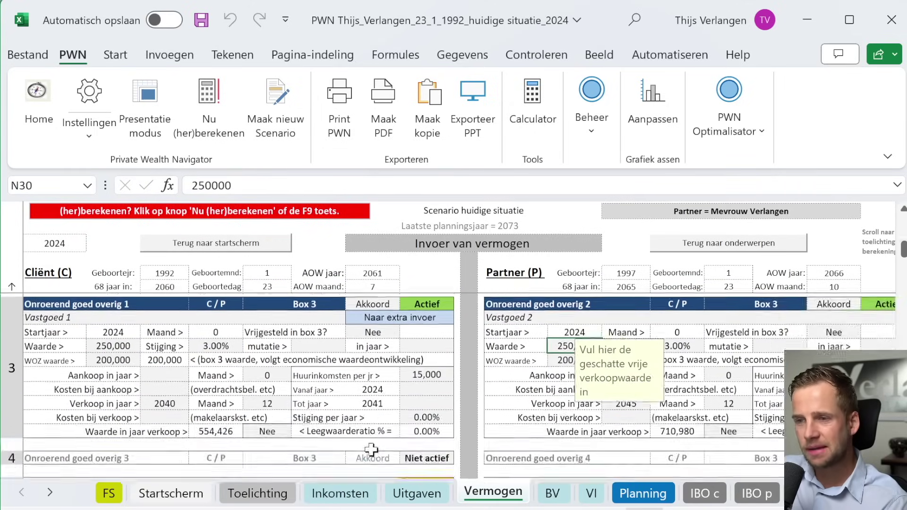
scroll(371, 448, "down", 6)
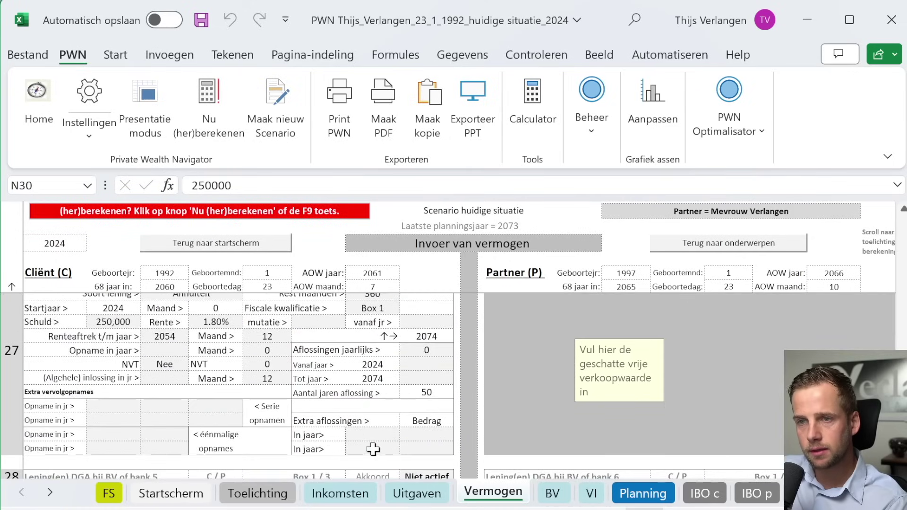
Open the BV input sheet and review the start year, annual amount and end year of BV 1's regular revenue
left_click(549, 493)
scroll(201, 391, "down", 2)
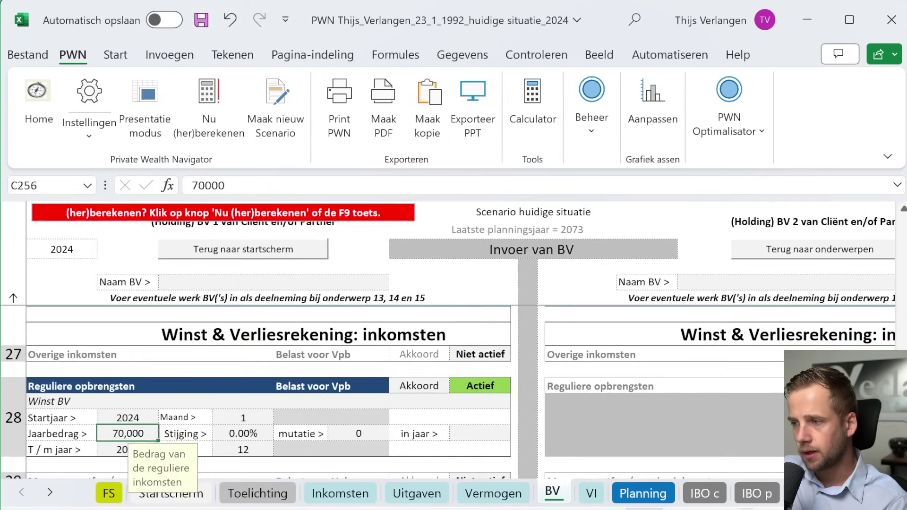
left_click(117, 383)
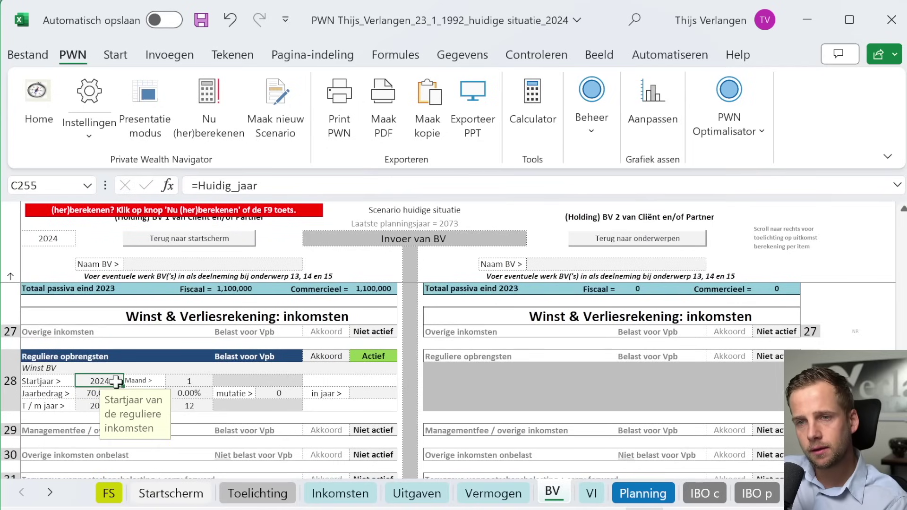
left_click(88, 395)
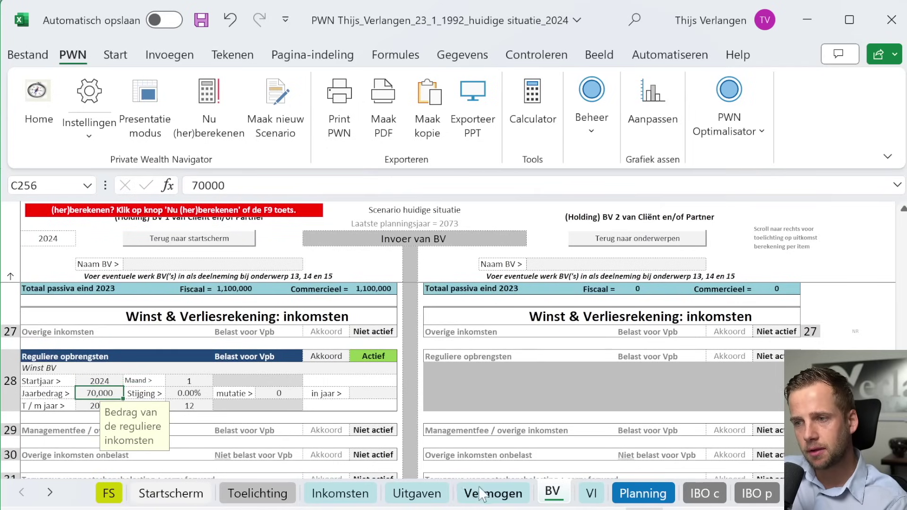
left_click(87, 407)
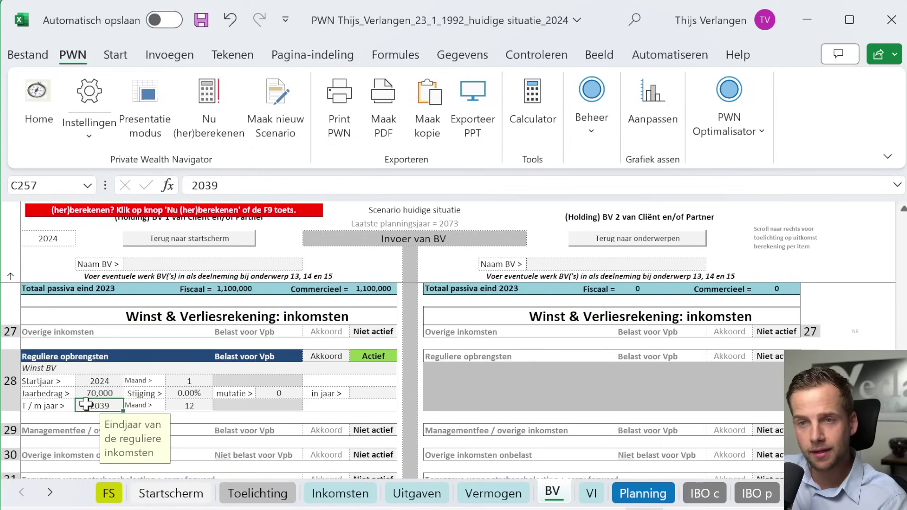
Go over the Winst BV revenue again, checking its annual amount, yearly increase and end year
left_click(116, 381)
left_click(86, 389)
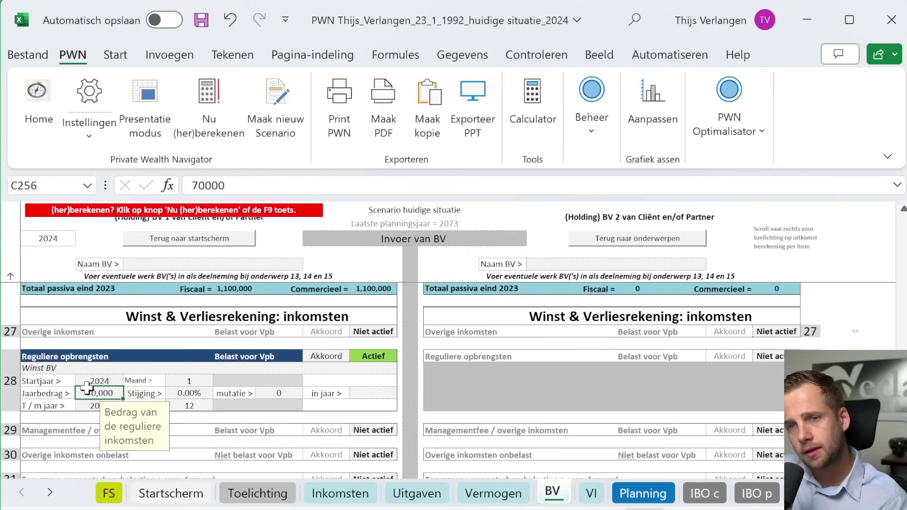
left_click(180, 395)
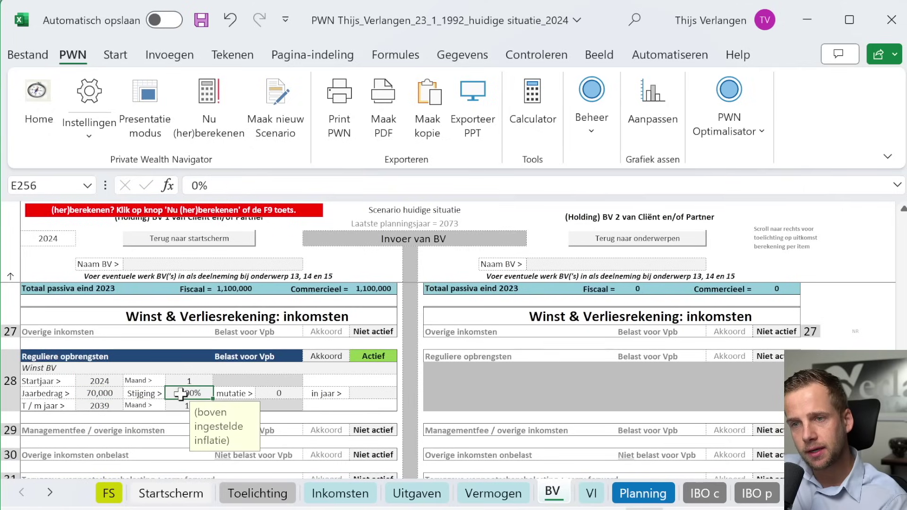
left_click(113, 382)
left_click(97, 405)
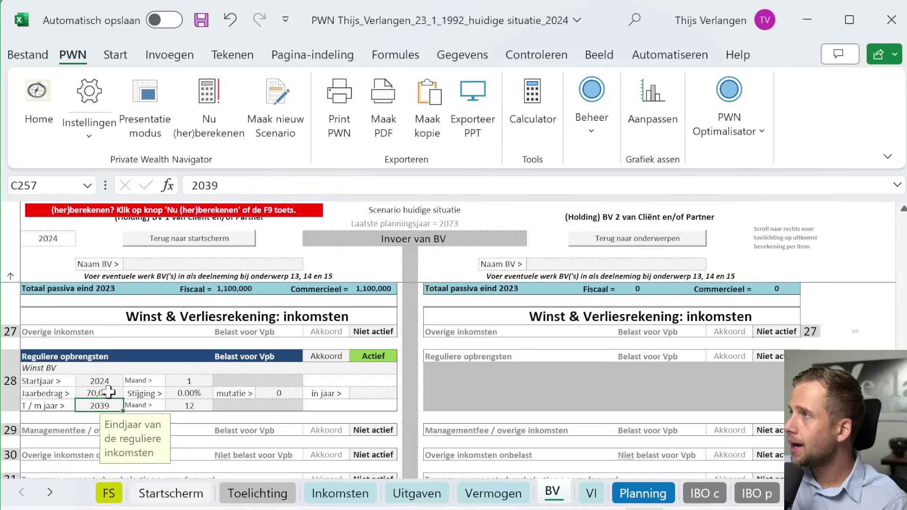
left_click(110, 392)
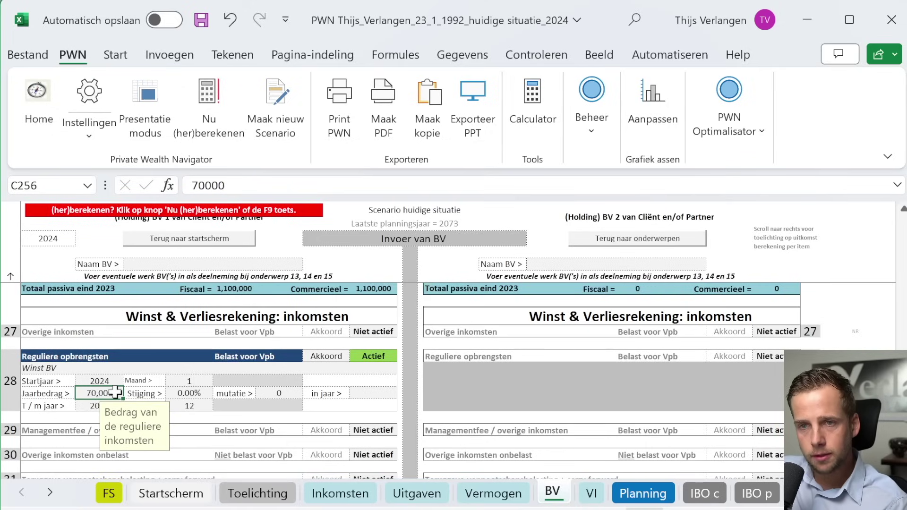
left_click(117, 382)
left_click(88, 406)
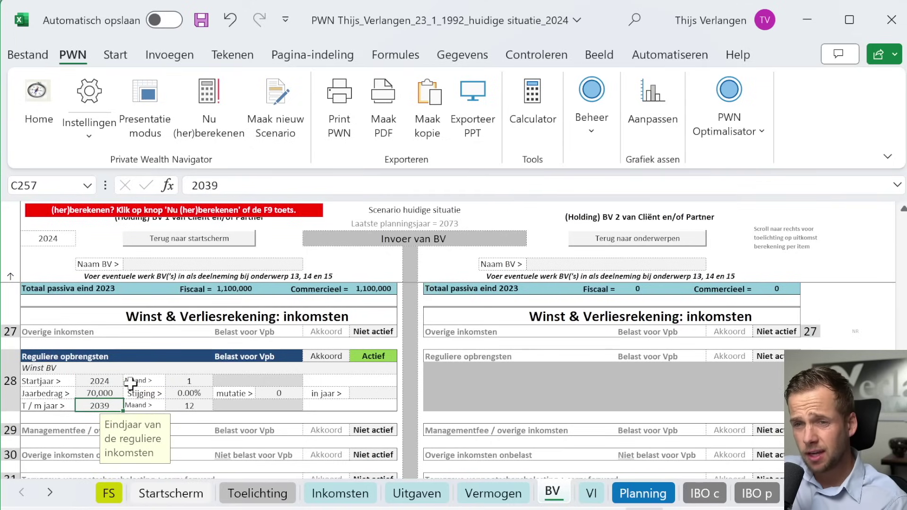
Examine the opening balance and return percentage of BV 1's primary savings and investment account, Activa 1
scroll(137, 392, "down", 3)
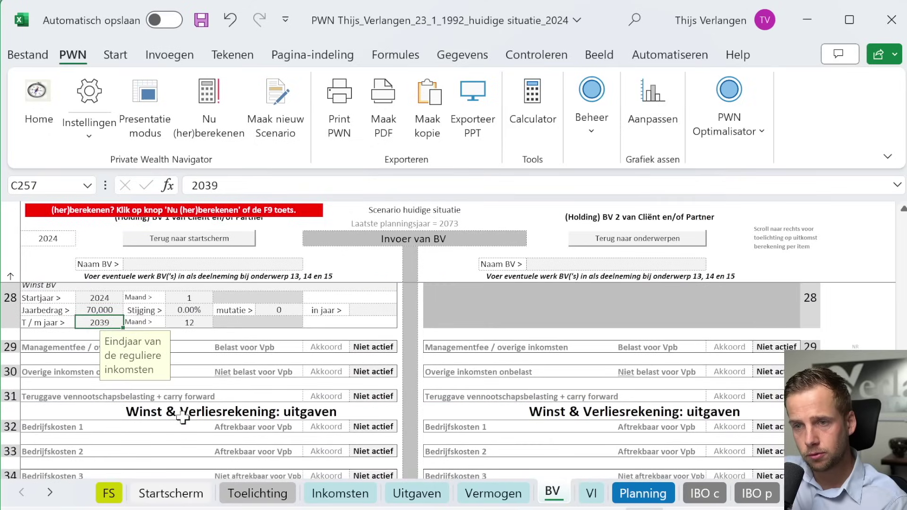
scroll(183, 418, "down", 8)
scroll(183, 416, "up", 9)
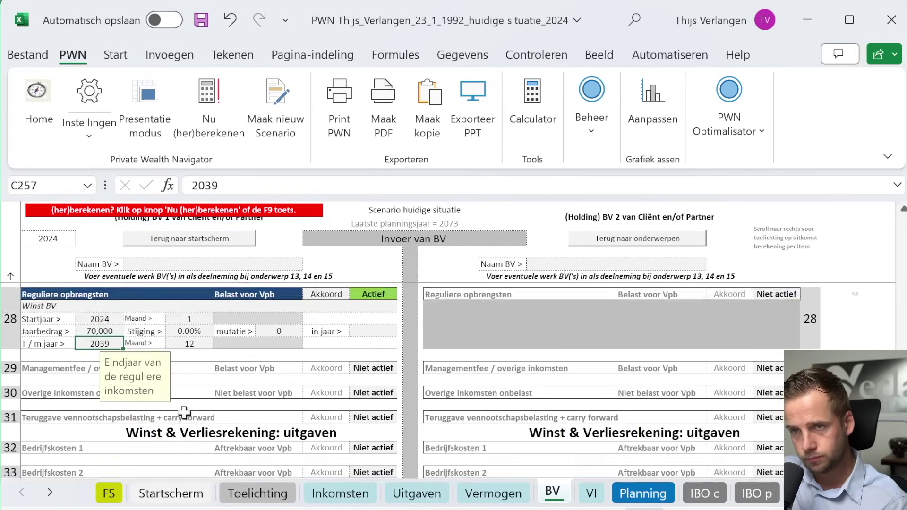
scroll(184, 413, "up", 10)
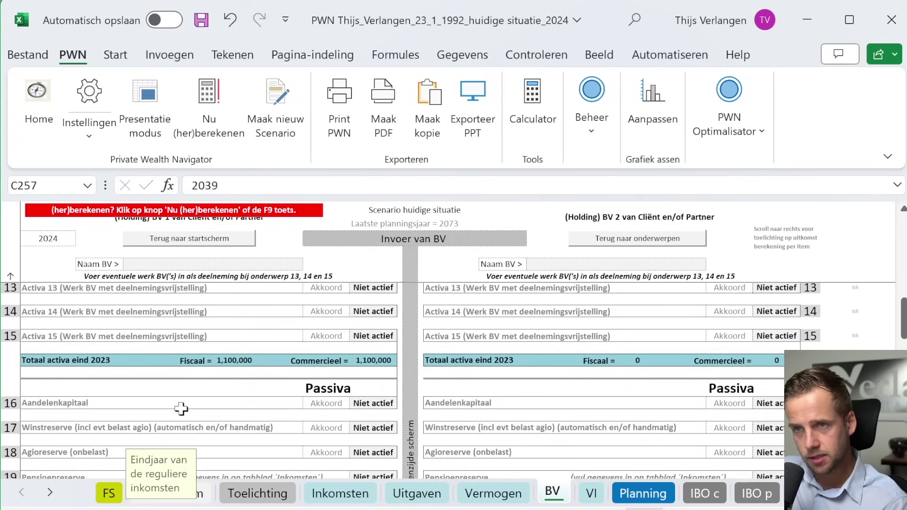
scroll(181, 408, "up", 10)
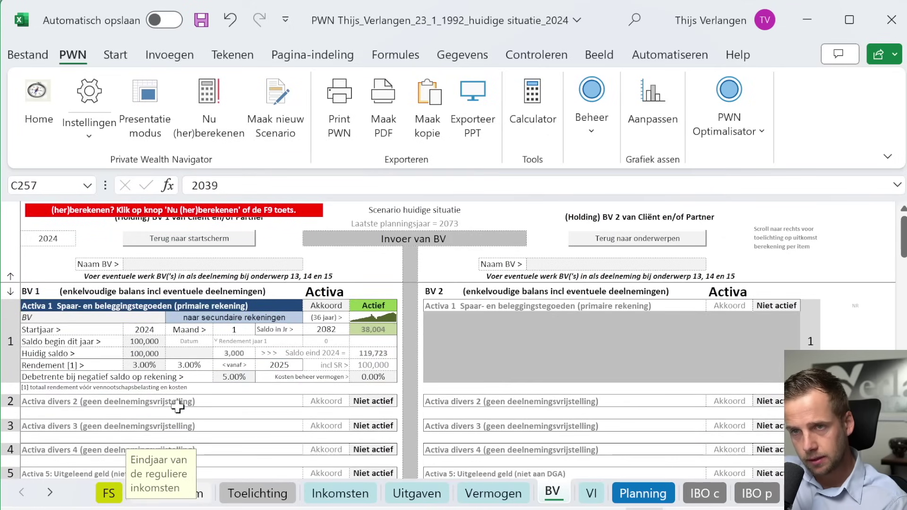
left_click(154, 340)
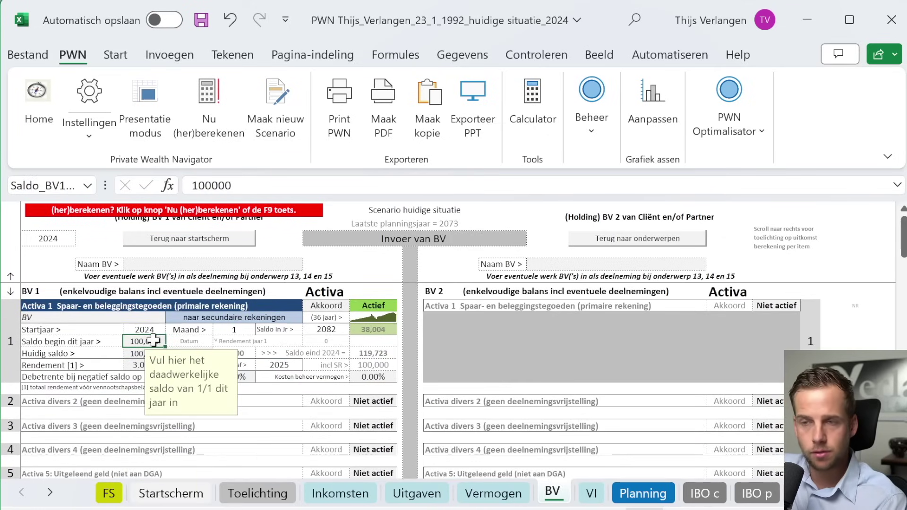
left_click(136, 366)
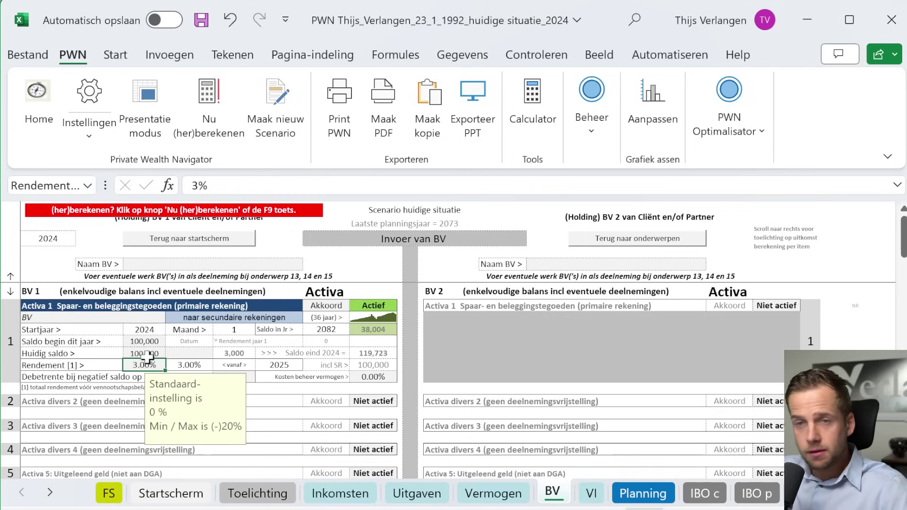
Look through BV 1's assets, comparing the primary savings account with the DGA loans listed as assets
scroll(148, 360, "down", 1)
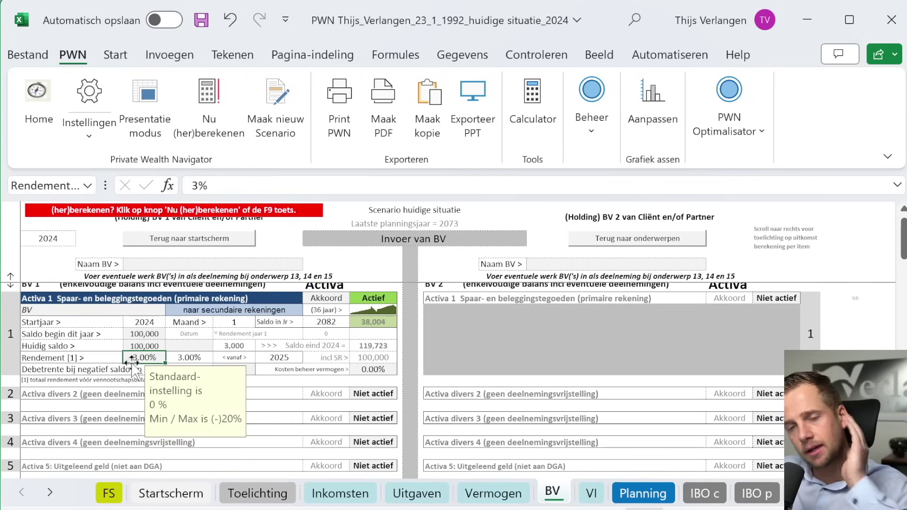
scroll(134, 362, "down", 4)
scroll(137, 371, "up", 1)
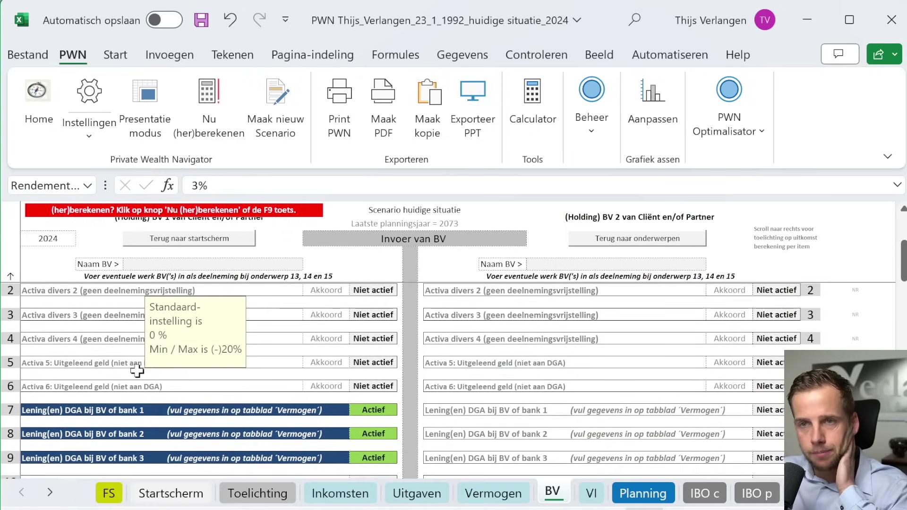
scroll(137, 371, "up", 2)
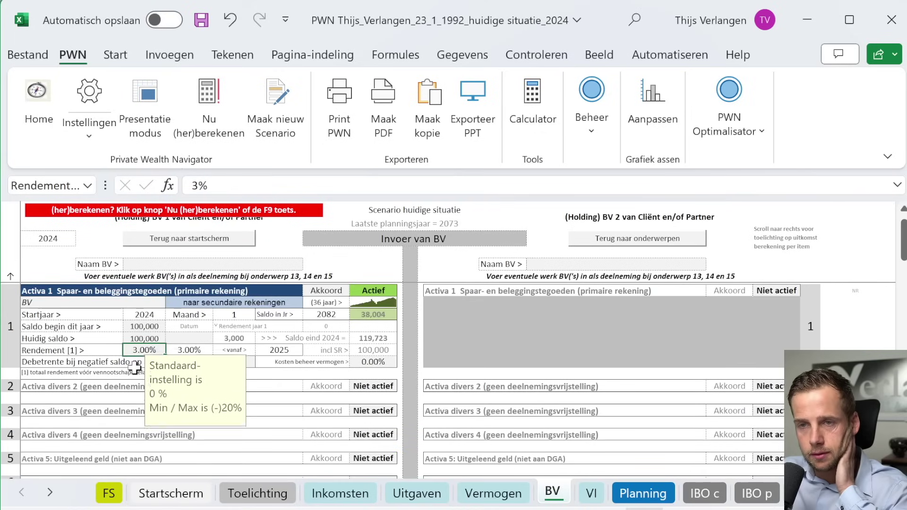
scroll(135, 368, "down", 3)
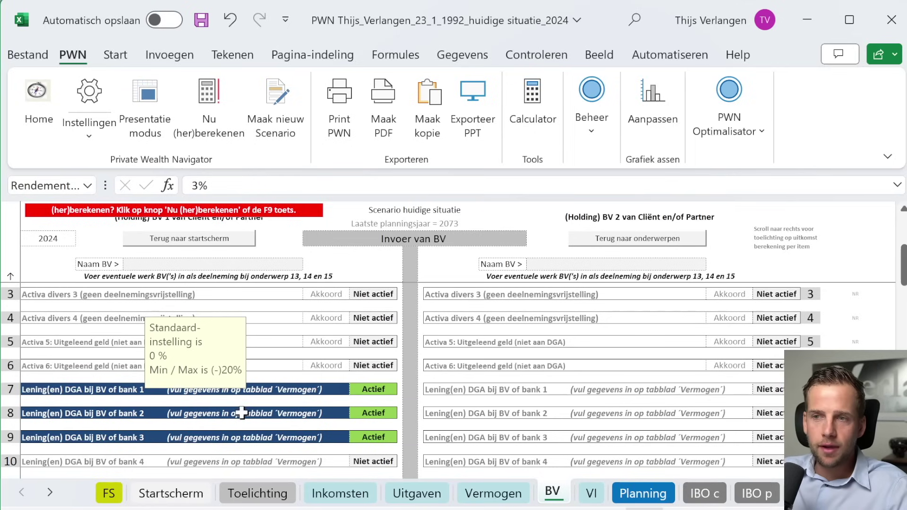
scroll(242, 413, "up", 1)
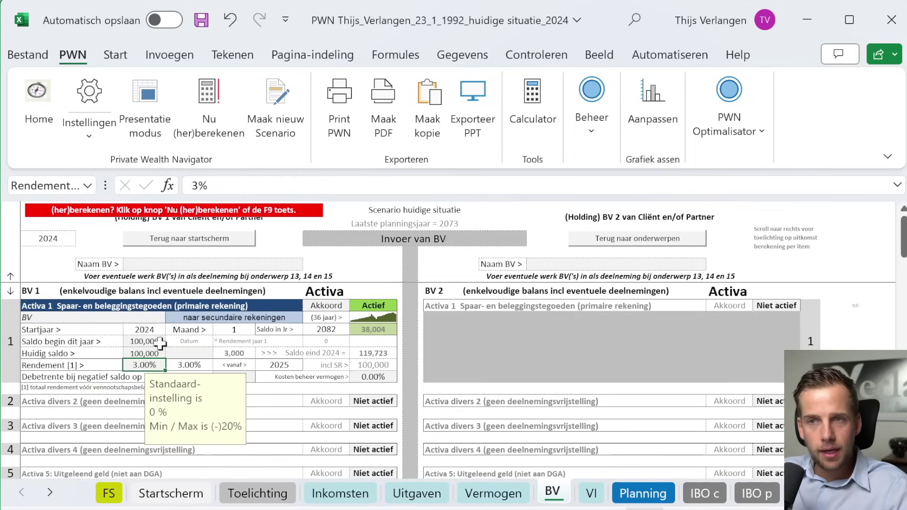
scroll(203, 400, "down", 2)
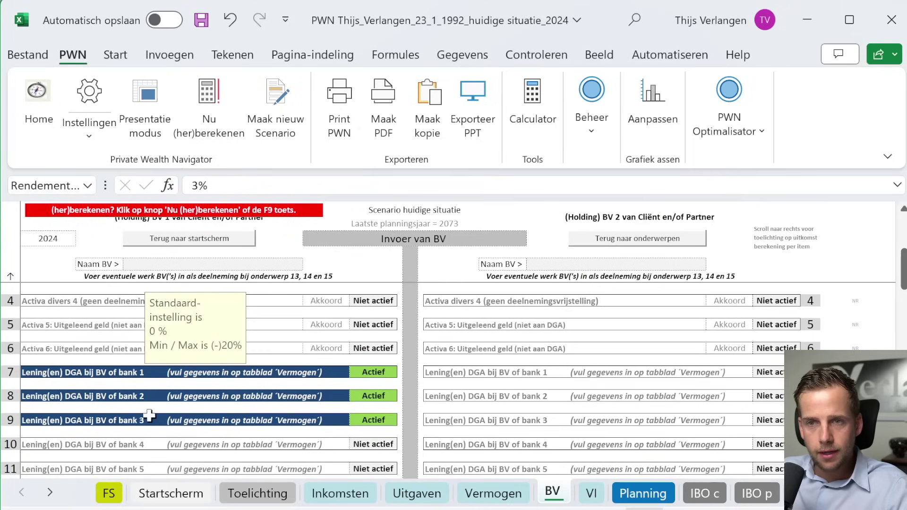
scroll(150, 416, "up", 2)
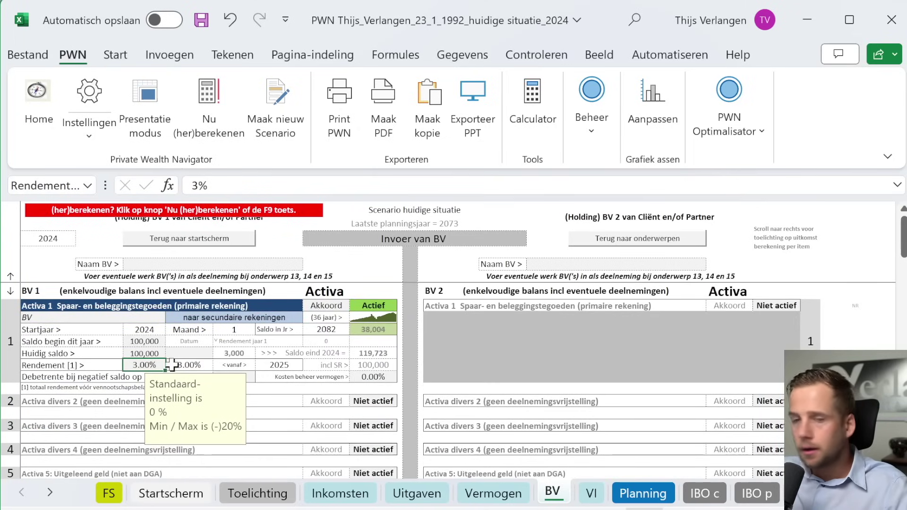
View BV 1's total assets at the end of 2023 and the first liability items
scroll(175, 373, "down", 3)
scroll(188, 409, "down", 3)
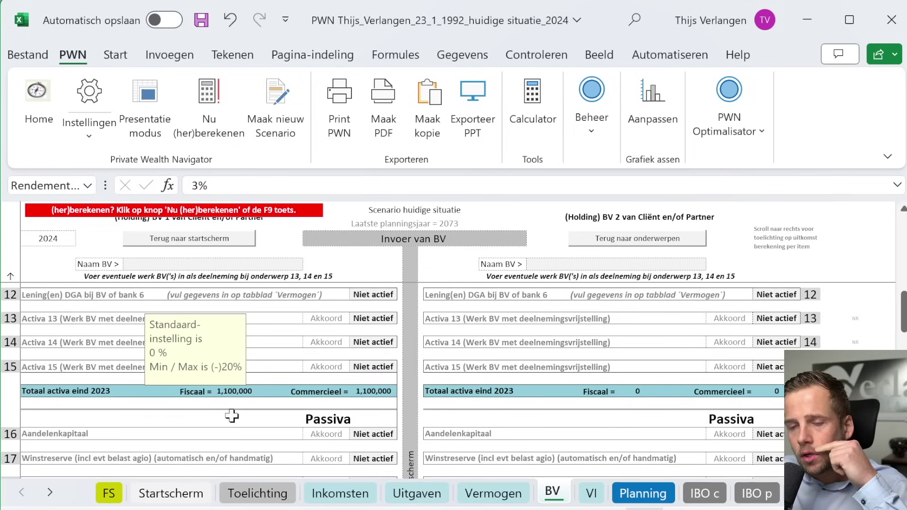
scroll(231, 416, "down", 1)
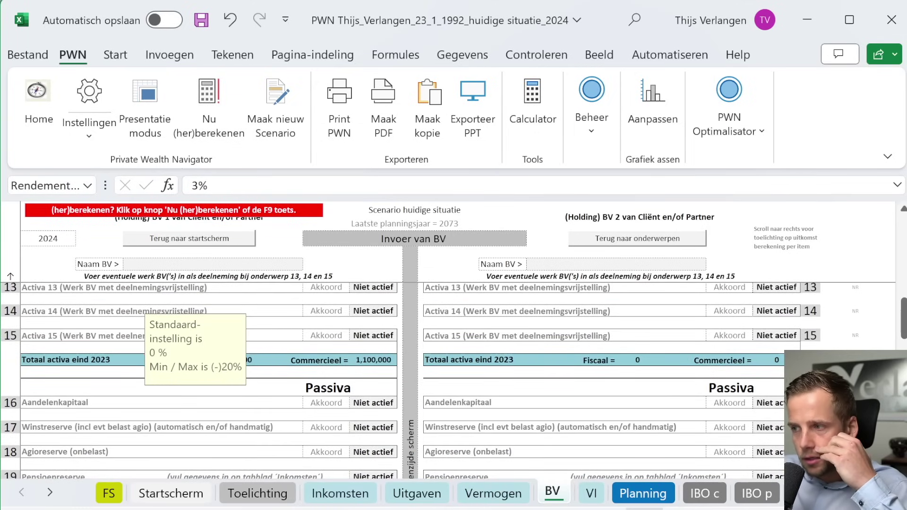
Open the BV 1 development projection and inspect the management fee and regular income for 2025 and 2024
left_click(798, 493)
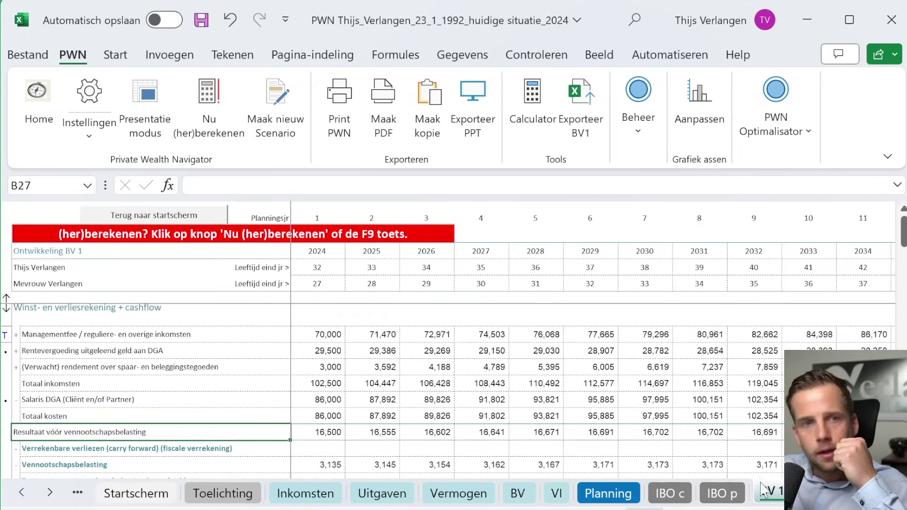
scroll(593, 390, "down", 2)
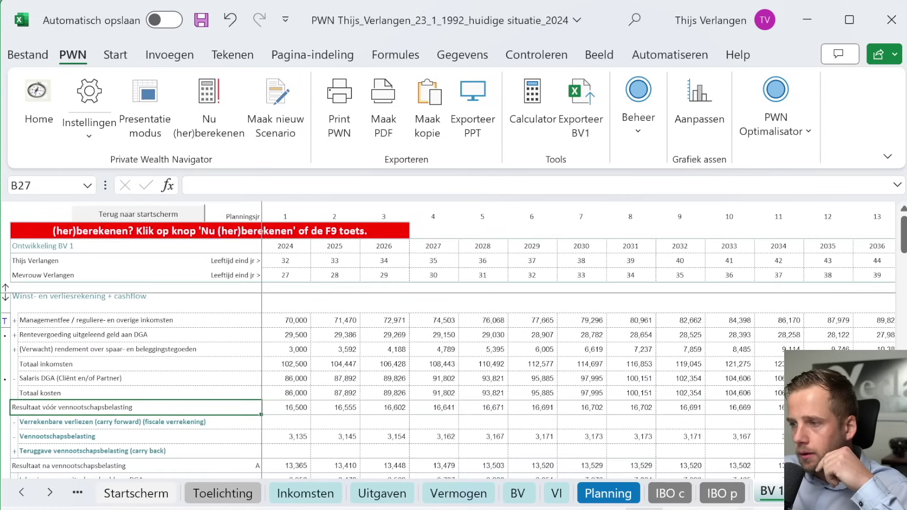
left_click(317, 324)
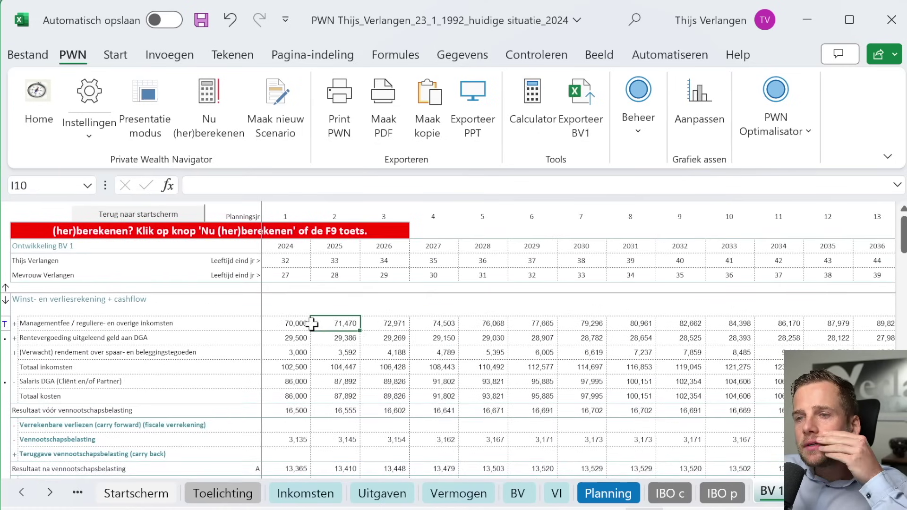
left_click(301, 323)
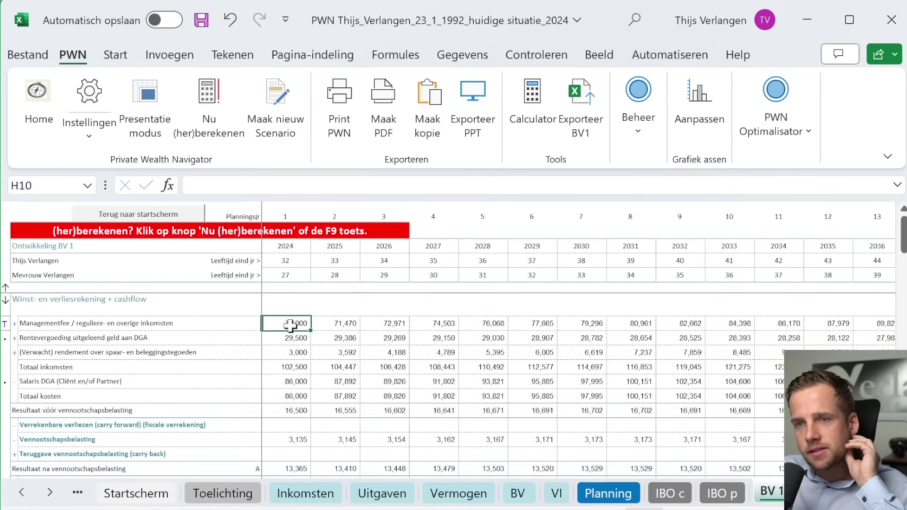
Inspect BV 1's 2024 interest received on DGA loans, expected return on savings and investments, and total income
left_click(296, 338)
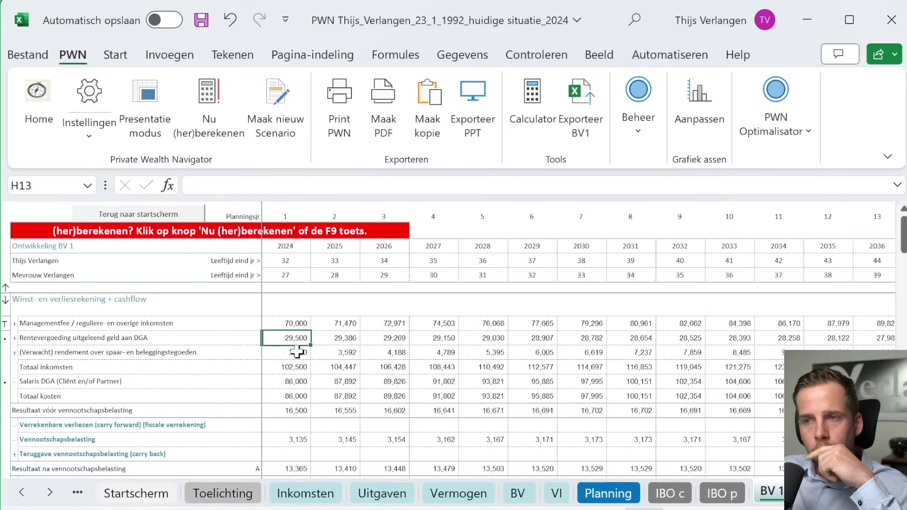
left_click(296, 352)
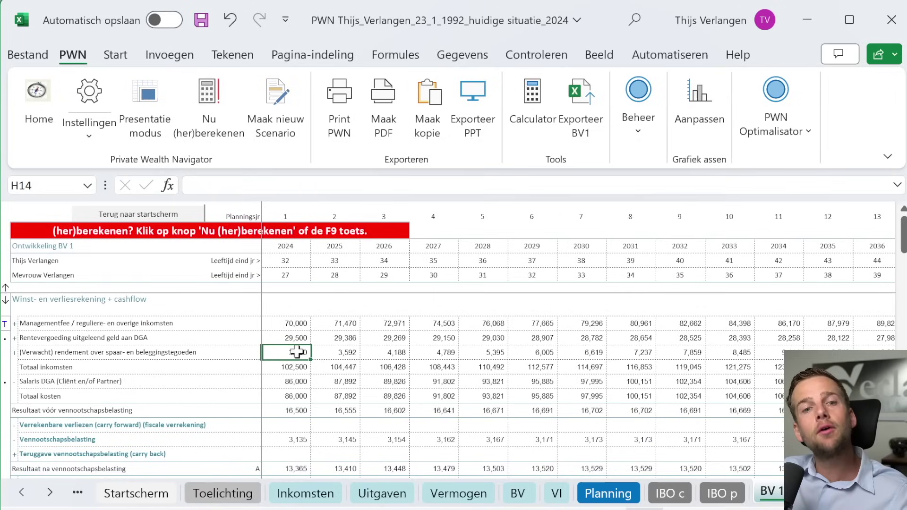
left_click(297, 337)
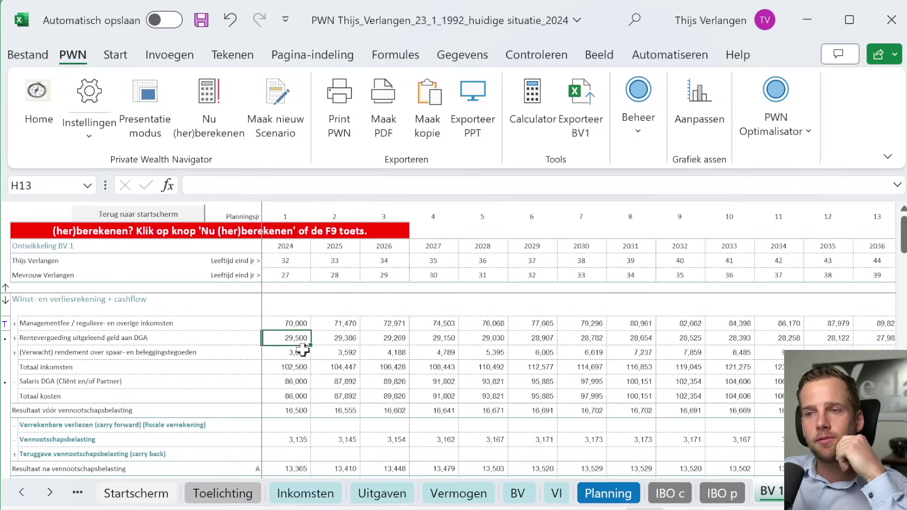
left_click(302, 350)
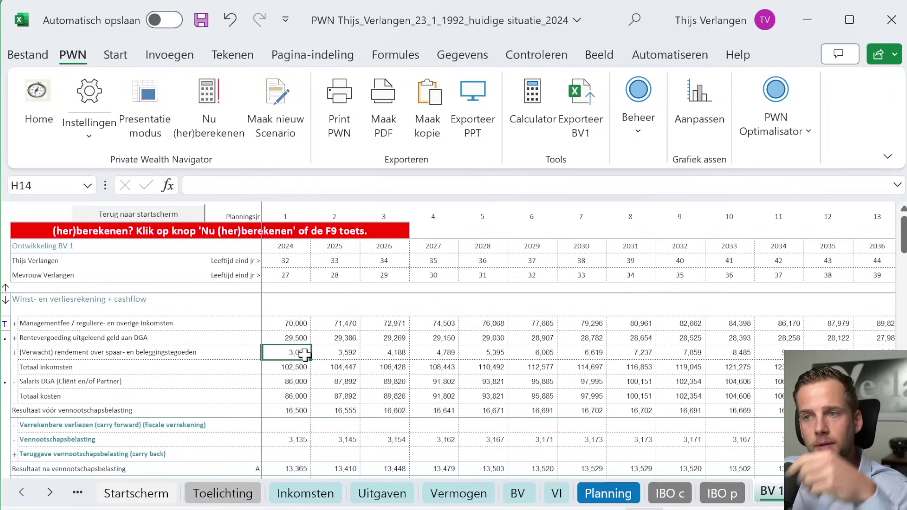
left_click(300, 367)
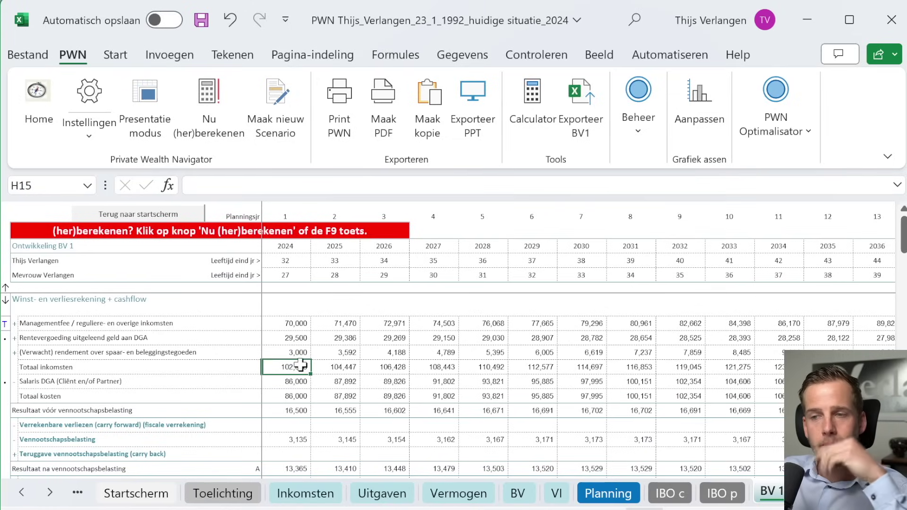
Examine BV 1's DGA salary cost and result before corporate tax for 2024
left_click(300, 381)
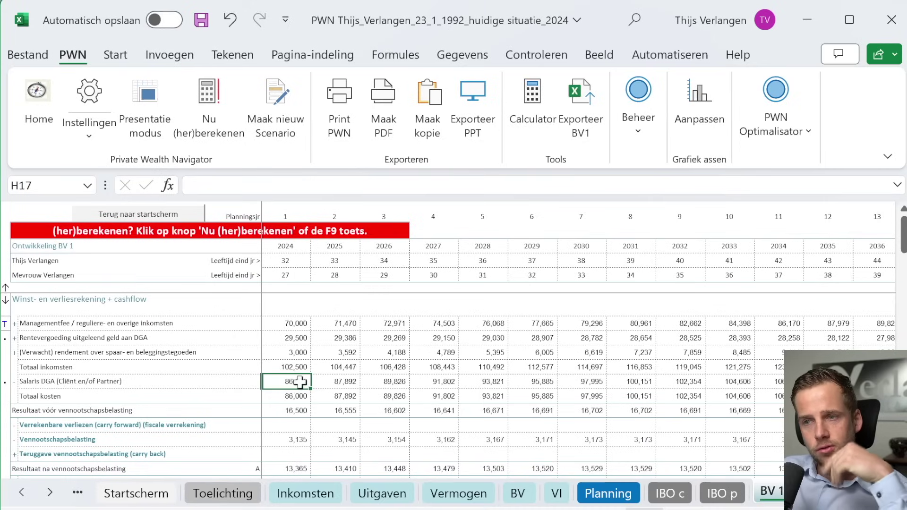
left_click(299, 381)
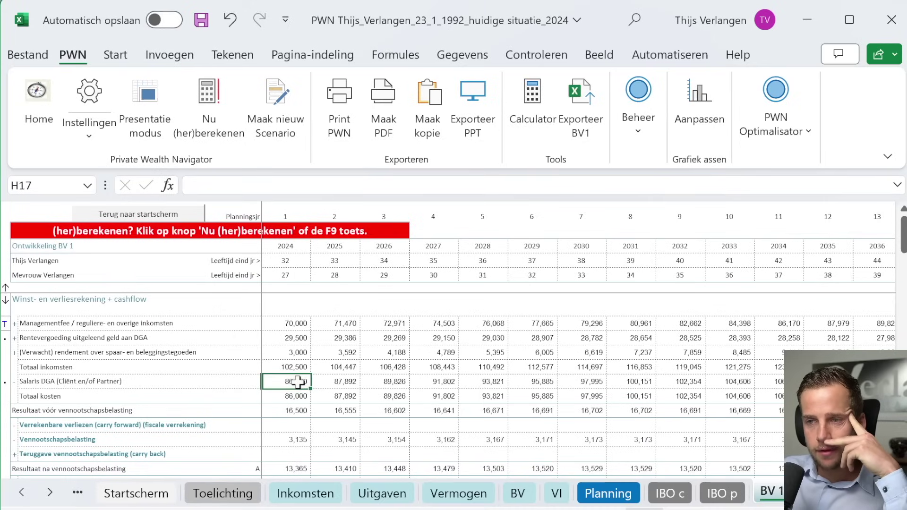
mouse_move(297, 381)
left_mouse_down()
mouse_move(298, 396)
mouse_move(297, 382)
left_mouse_up()
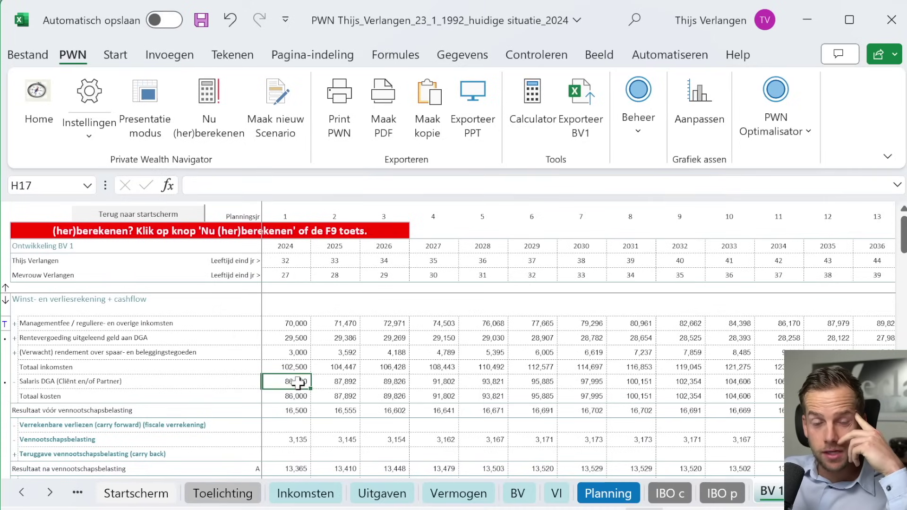
left_click(301, 409)
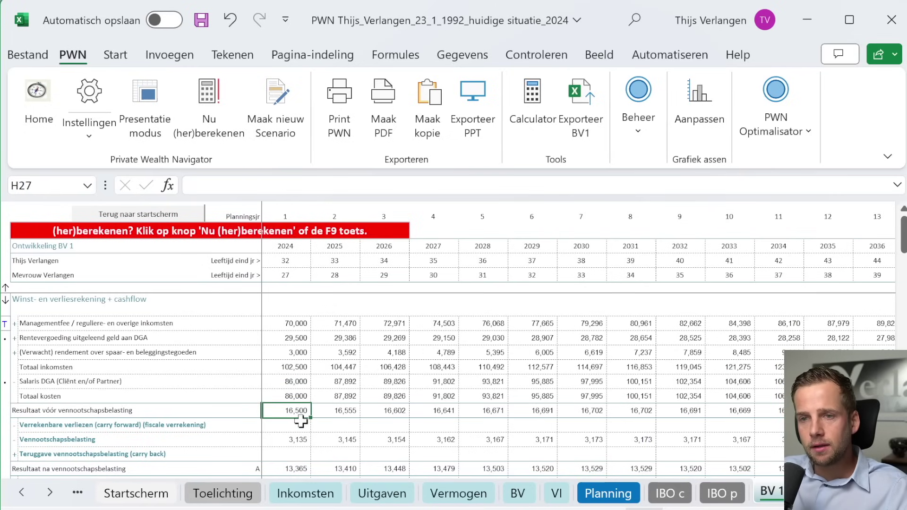
View BV 1's corporate tax and result after corporate tax for 2024
scroll(300, 421, "down", 1)
left_click(300, 431)
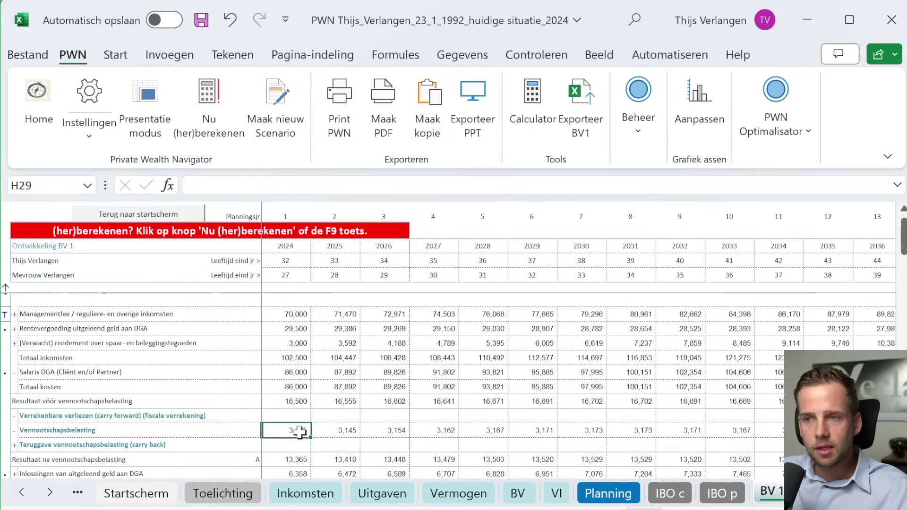
scroll(300, 431, "down", 2)
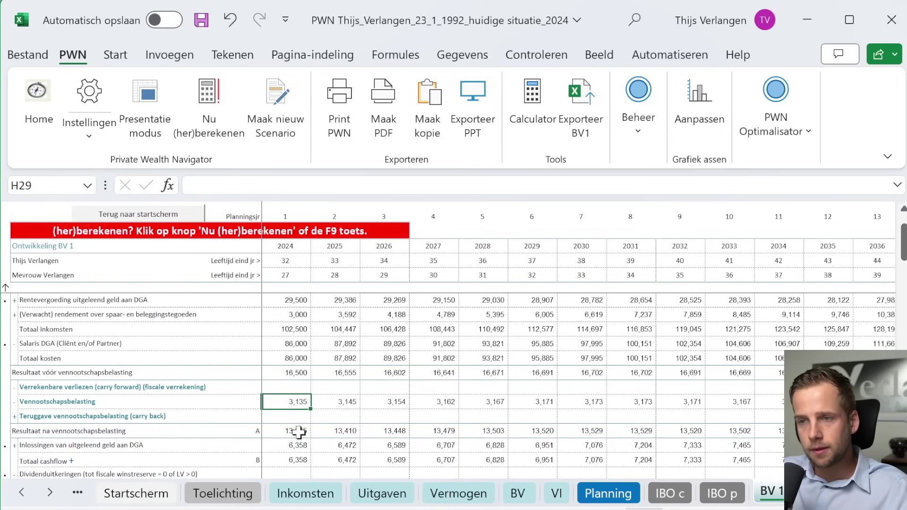
scroll(298, 431, "down", 2)
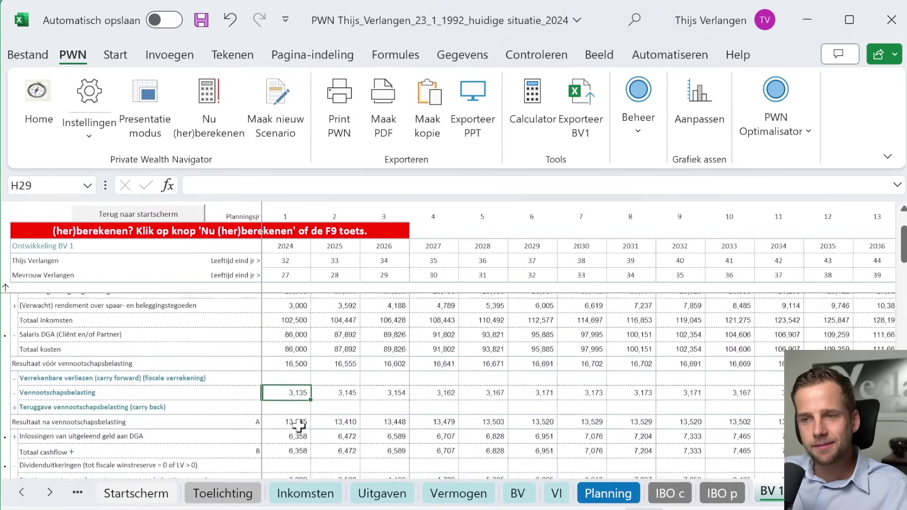
left_click(296, 421)
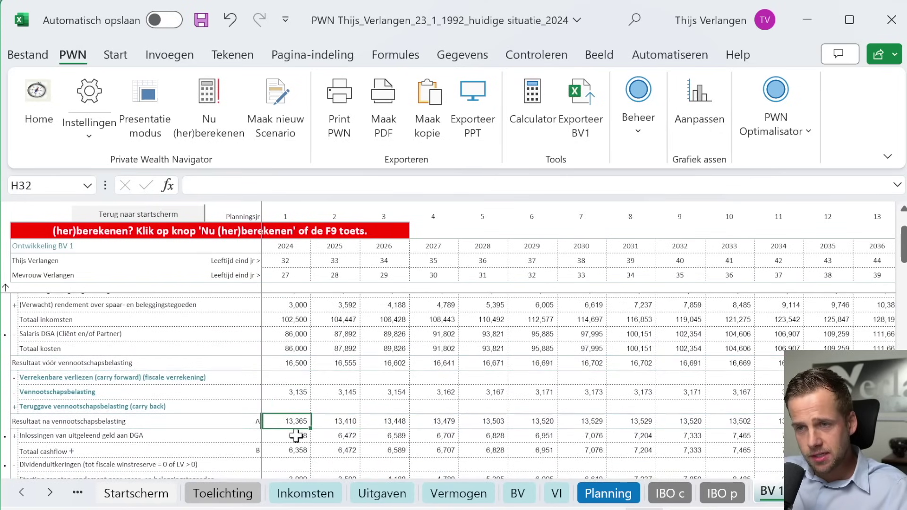
Follow BV 1's 2024 cash flow from the DGA loan repayments down to the total result row
scroll(296, 436, "down", 2)
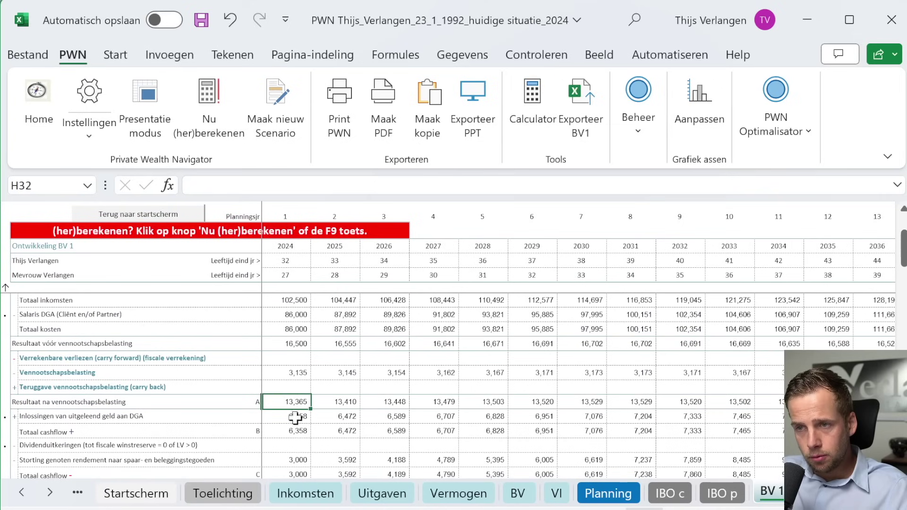
left_click(295, 416)
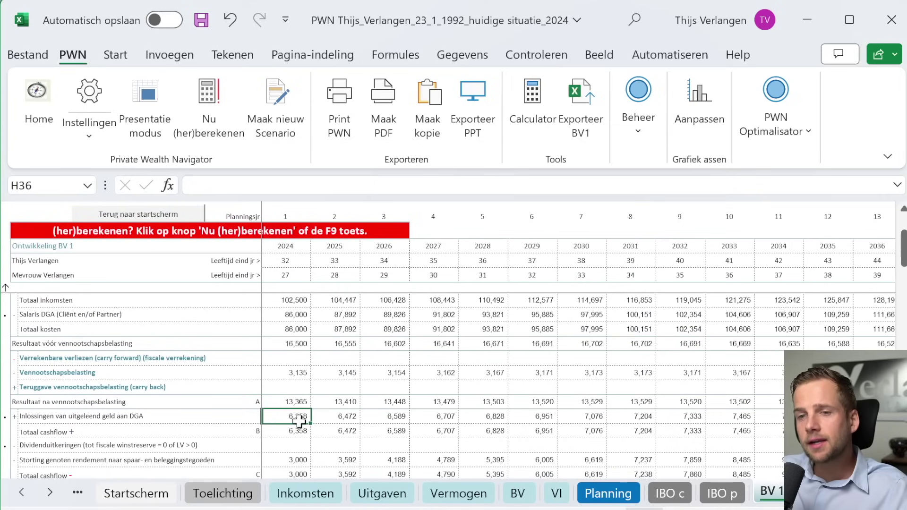
scroll(296, 424, "down", 1)
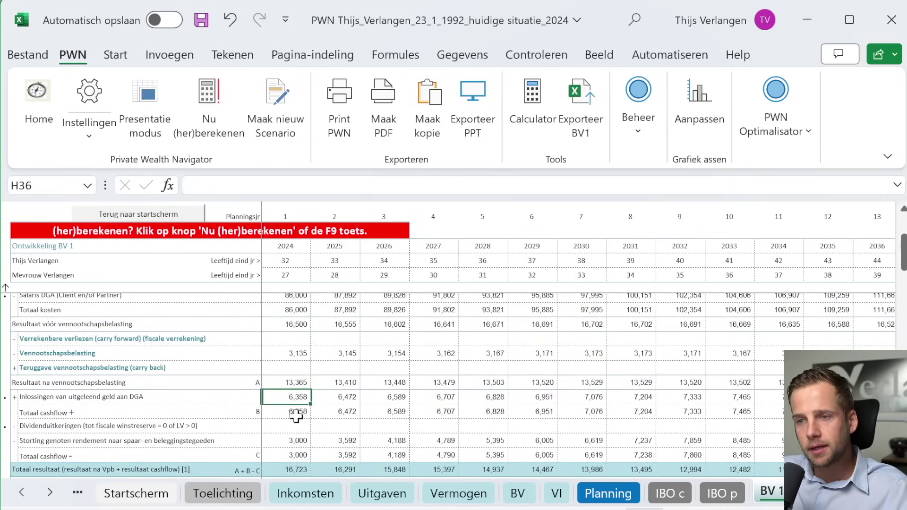
scroll(298, 437, "down", 1)
key("Down")
key("Down")
key("Down")
key("Down")
key("Down")
scroll(302, 445, "down", 3)
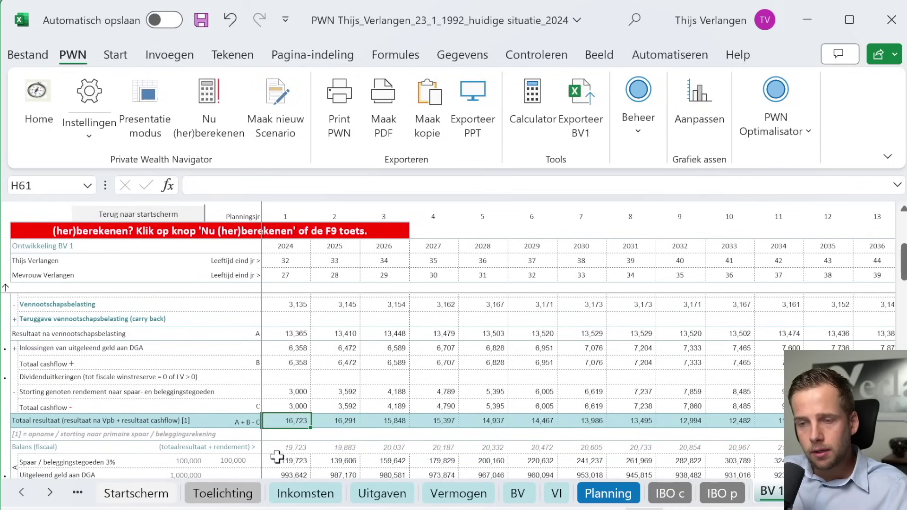
Inspect BV 1's total negative cash flow and the savings and investment balance on the fiscal balance sheet for 2024
left_click(307, 407)
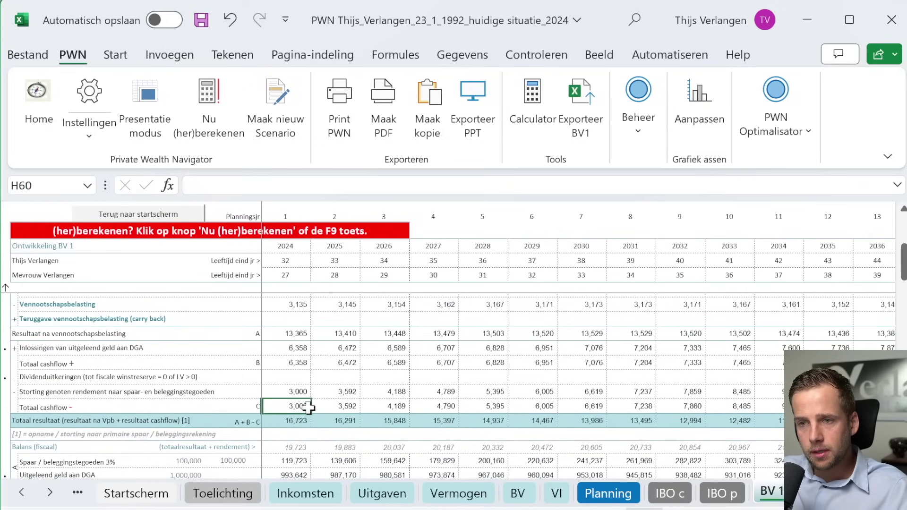
left_click(298, 447)
left_click(295, 461)
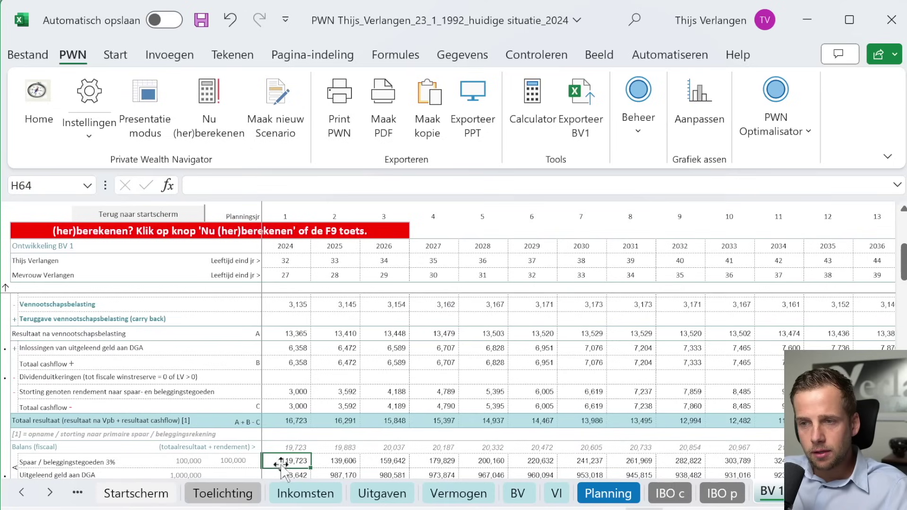
scroll(295, 461, "down", 1)
Return to the profit and loss section and compare the 2024 DGA salary and total costs with the return and interest income
scroll(297, 432, "up", 3)
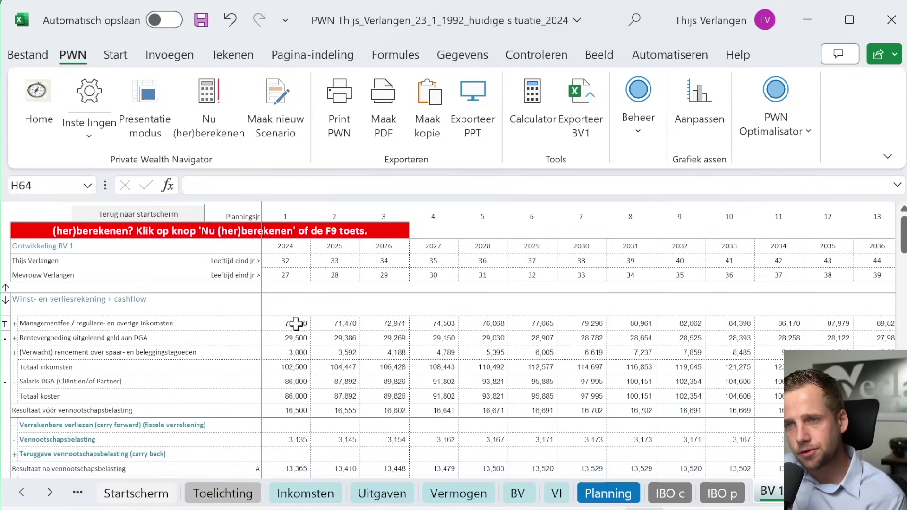
left_click_drag(294, 381, 290, 394)
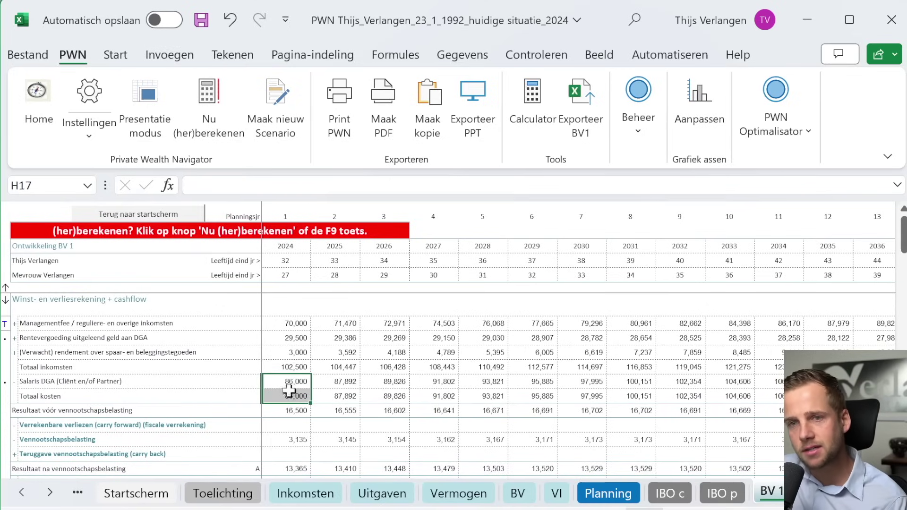
left_click(291, 353)
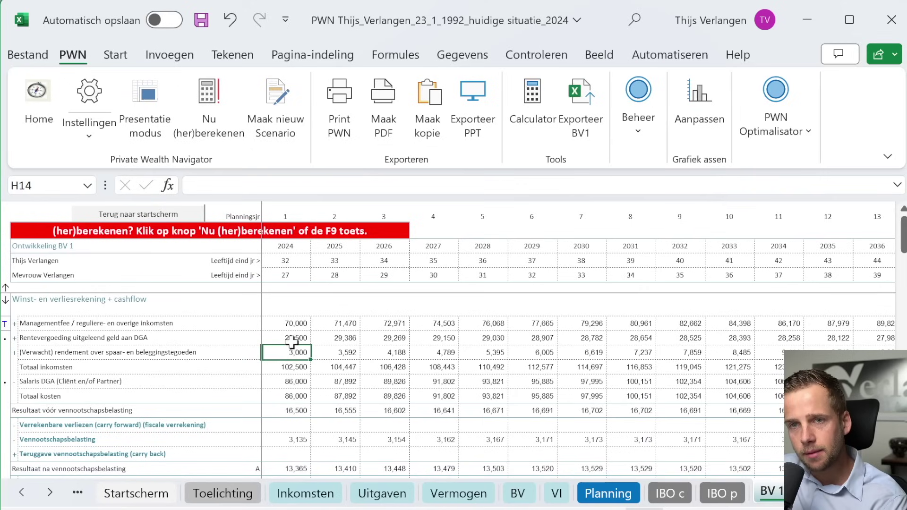
left_click(292, 339)
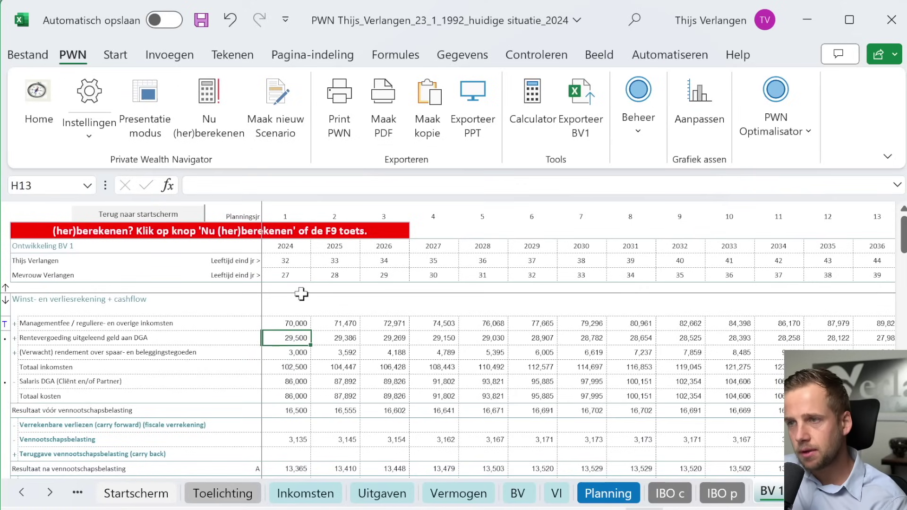
Select BV 1's corporate tax row from 2024 onward to review the tax across the planning years
scroll(411, 407, "down", 1)
left_click_drag(291, 431, 775, 431)
left_click_drag(878, 431, 899, 430)
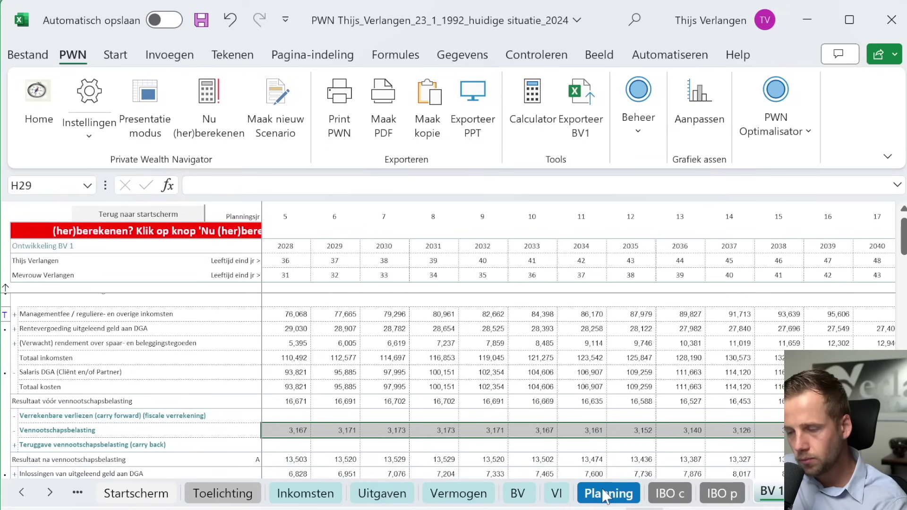
Open the Planning projection of the financial position and inspect the client's 2024 salary
left_click(603, 495)
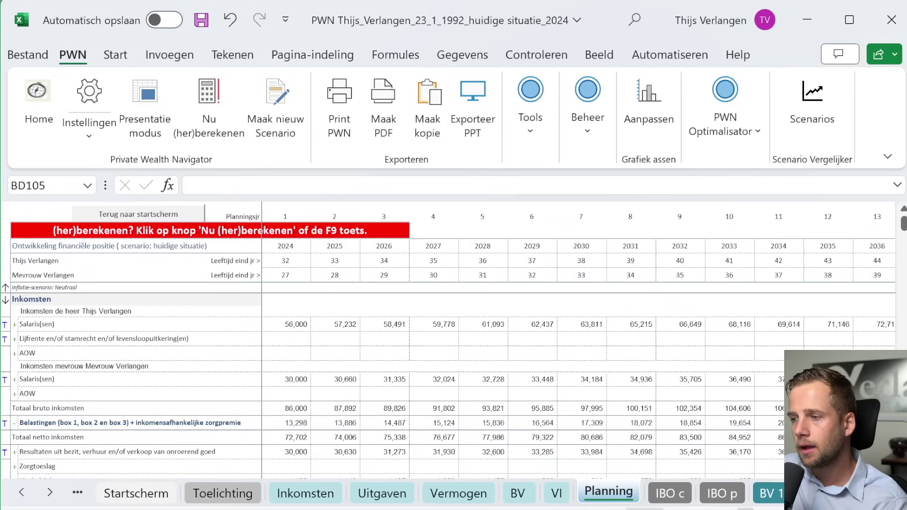
scroll(548, 380, "down", 1, "ctrl")
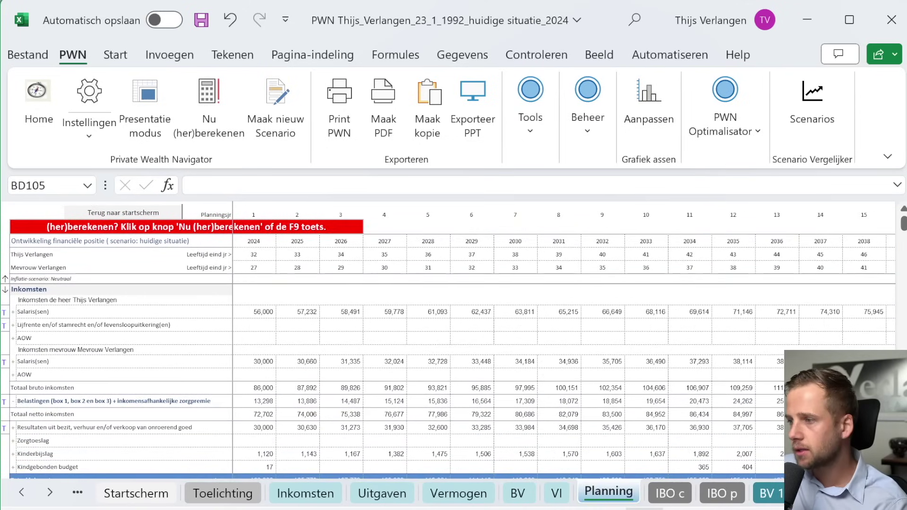
scroll(448, 340, "up", 1, "ctrl")
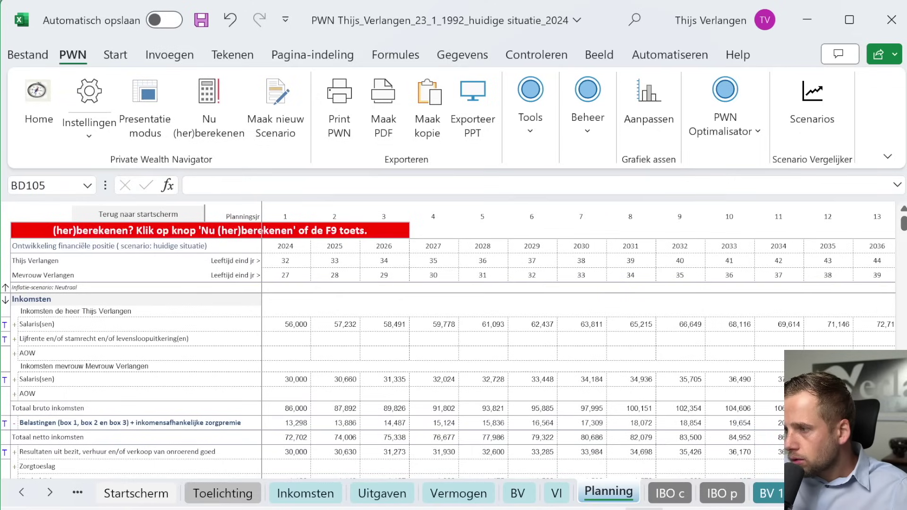
scroll(453, 340, "up", 1)
left_click(389, 350)
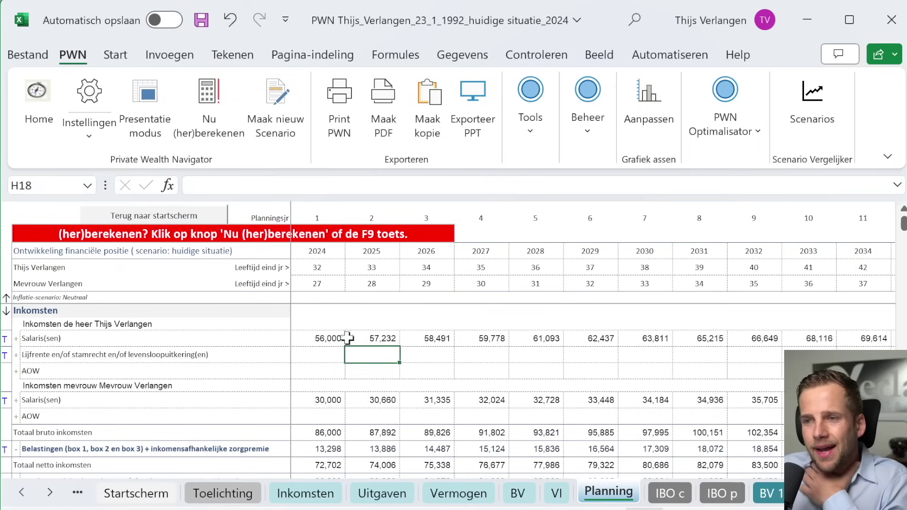
left_click(336, 339)
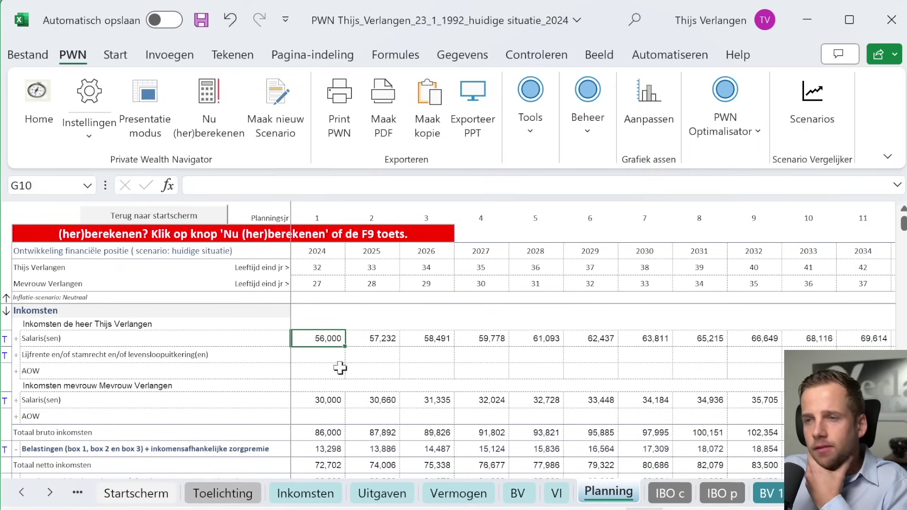
Examine the partner's salary, total gross income, and taxes with the income-dependent care premium for 2024
scroll(340, 368, "down", 1)
left_click(333, 382)
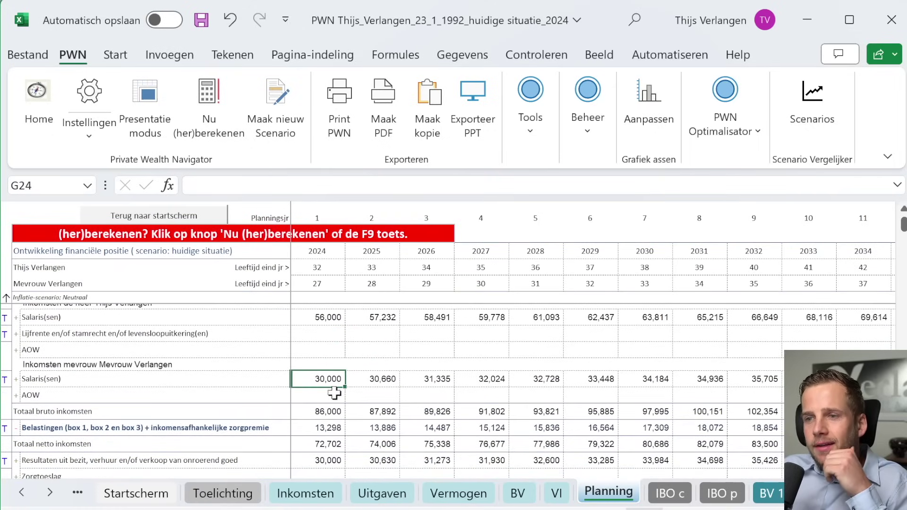
scroll(334, 393, "down", 1)
left_click(330, 410)
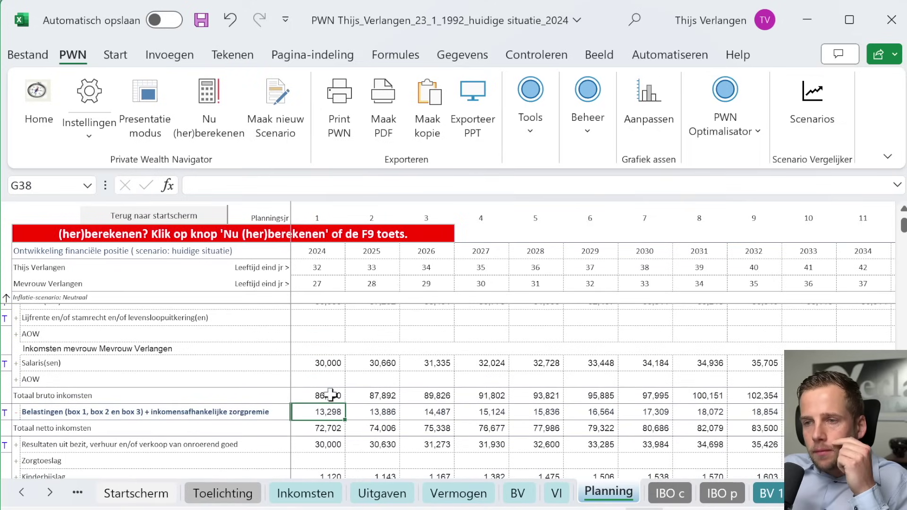
left_click(330, 394)
scroll(331, 392, "down", 1)
left_click(332, 404)
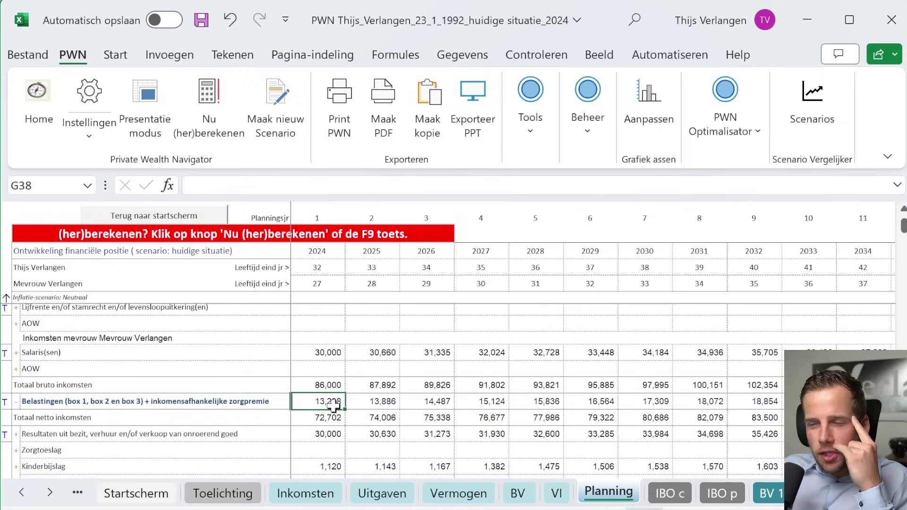
Compare the household's total gross income with its total net income for 2024
scroll(333, 405, "down", 1)
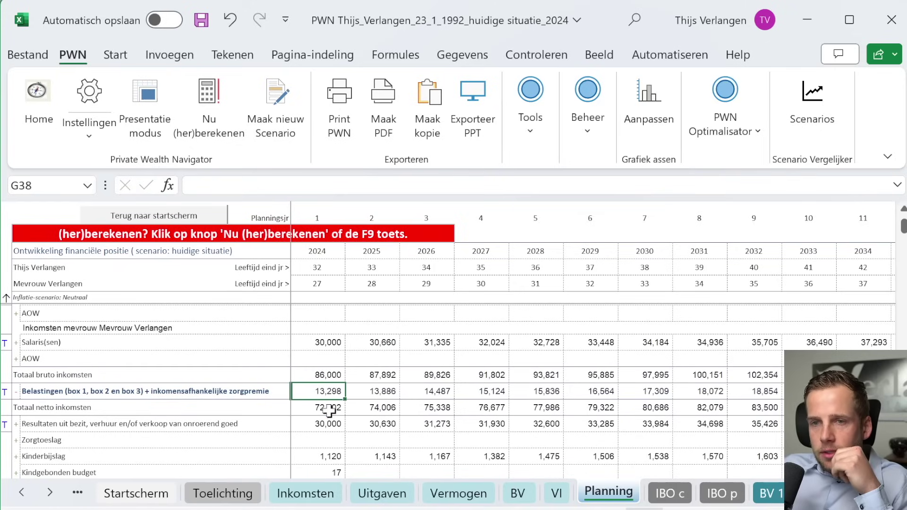
left_click(330, 410)
left_click(330, 378)
left_click(334, 406)
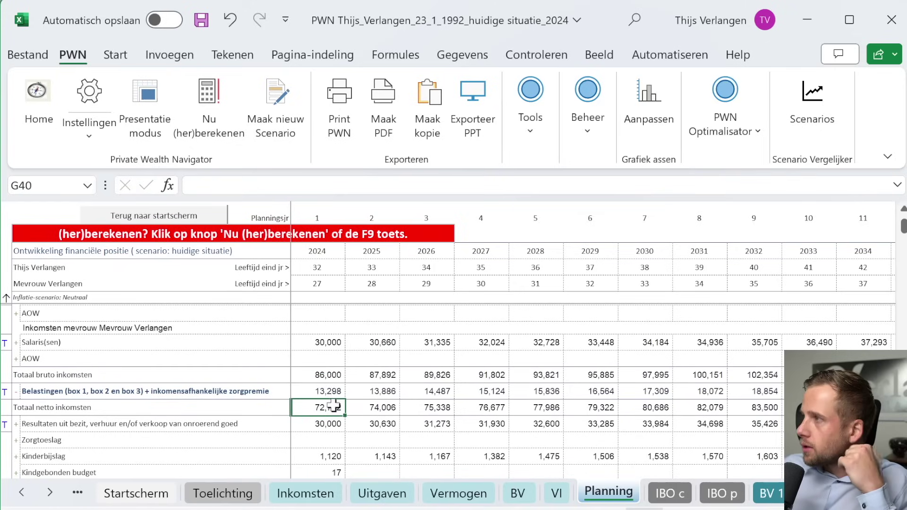
scroll(335, 416, "down", 1)
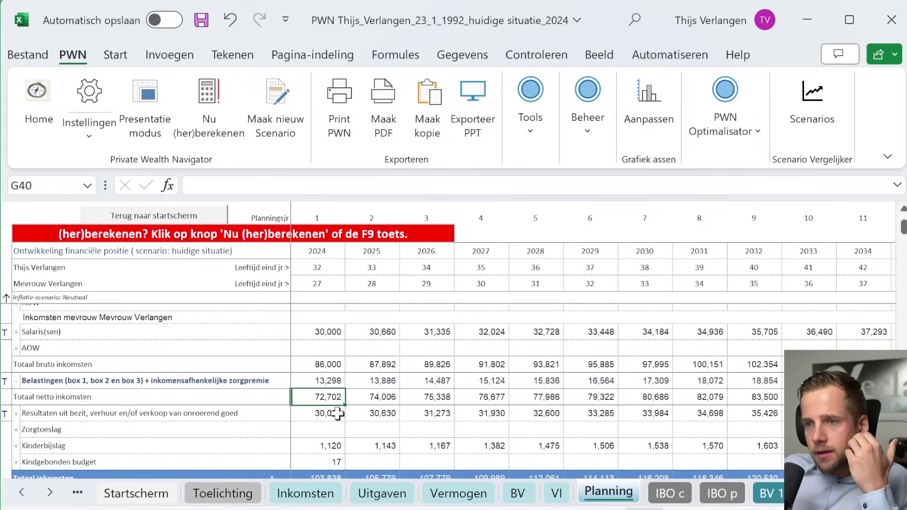
Examine the 2024 real estate results, child benefit, child-related budget and total income in the projection
left_click(337, 413)
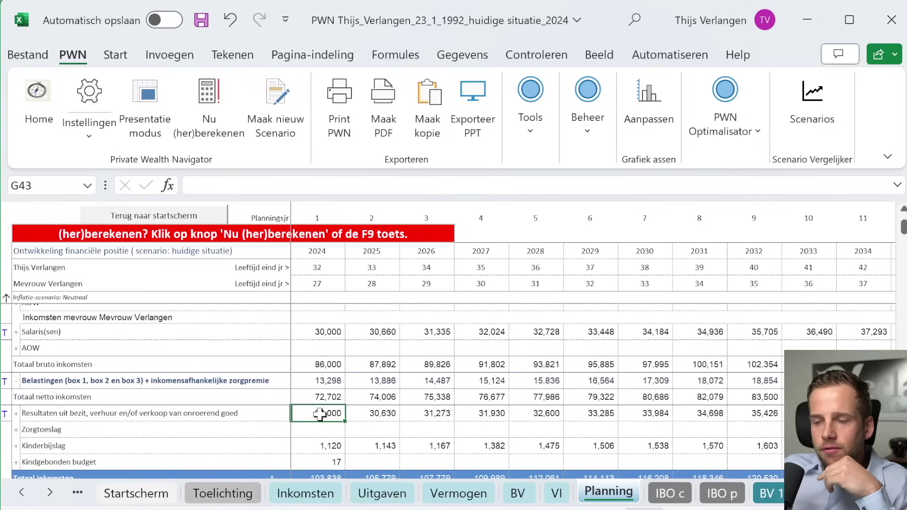
scroll(321, 414, "down", 1)
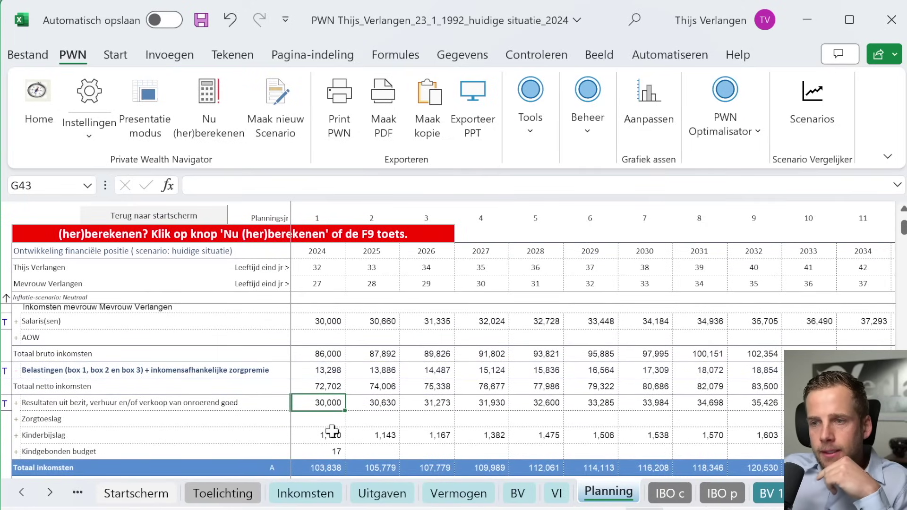
left_click(332, 431)
left_click(323, 465)
left_click(324, 450)
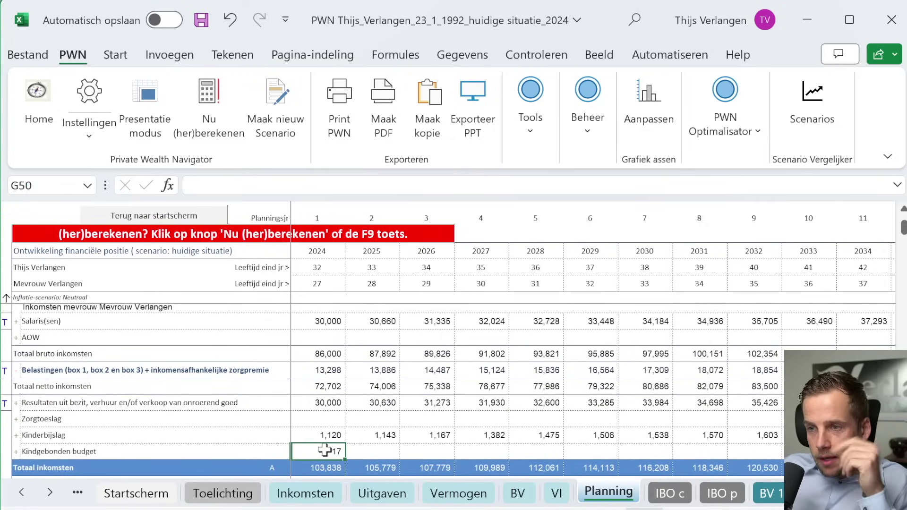
scroll(324, 450, "down", 1)
left_click(324, 450)
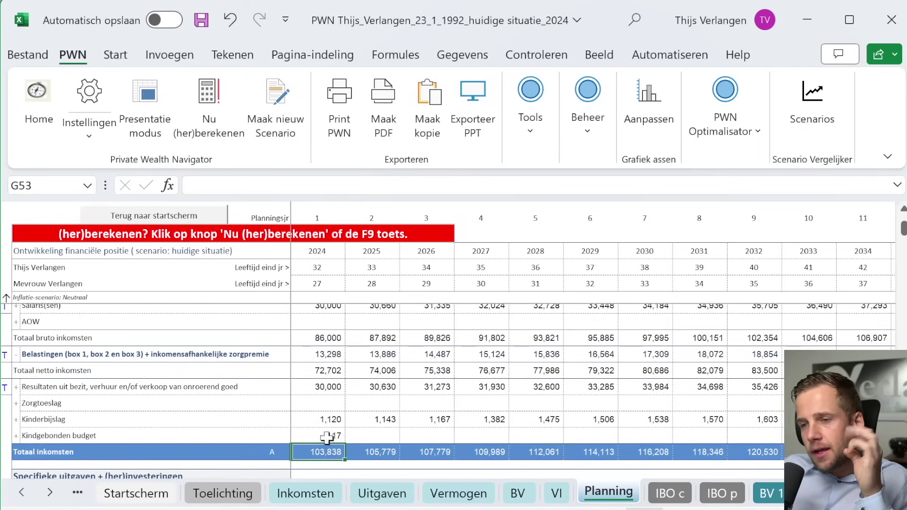
Inspect the 2024 interest payments on box 1 and box 3 debts together with the loan repayments
scroll(326, 438, "down", 1)
scroll(327, 424, "down", 1)
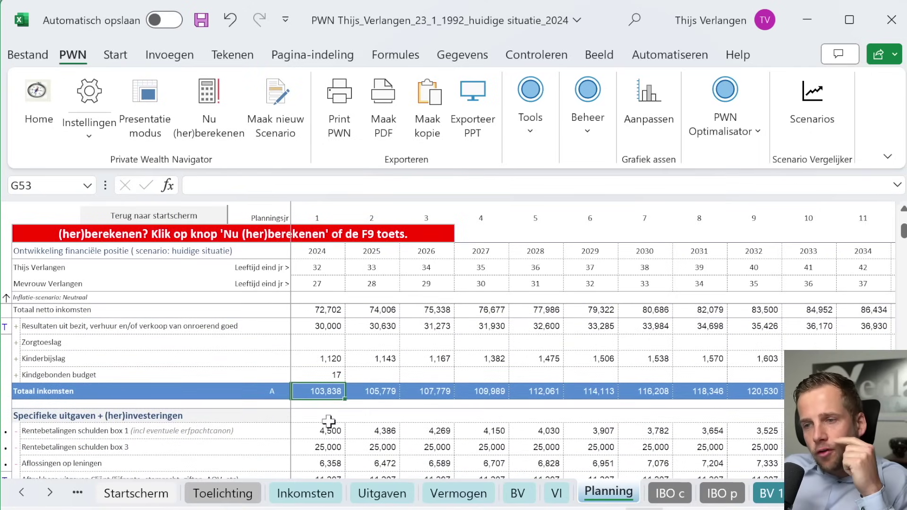
scroll(330, 422, "down", 1)
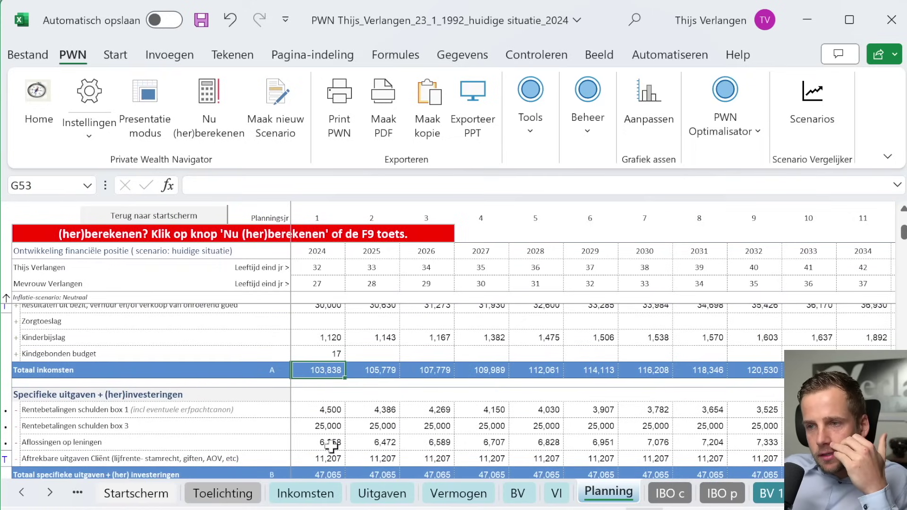
left_click_drag(330, 441, 329, 422)
left_click(331, 409)
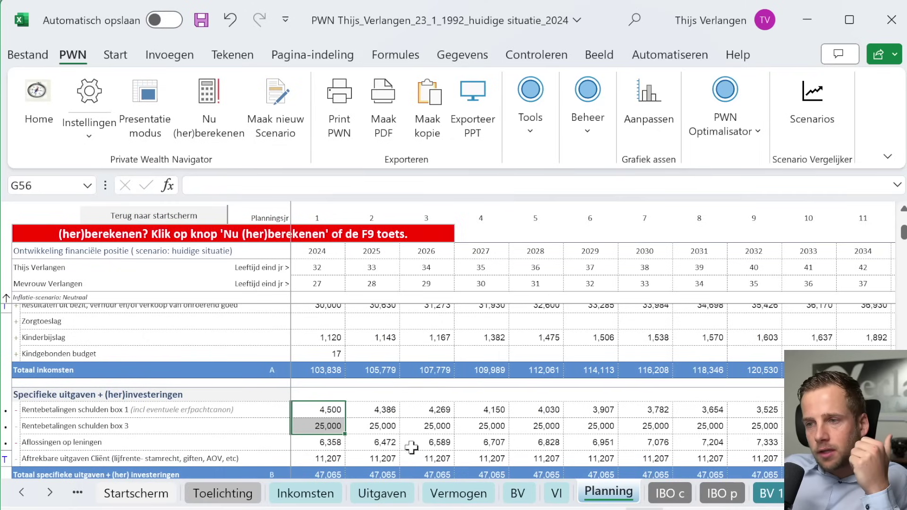
left_click(324, 441)
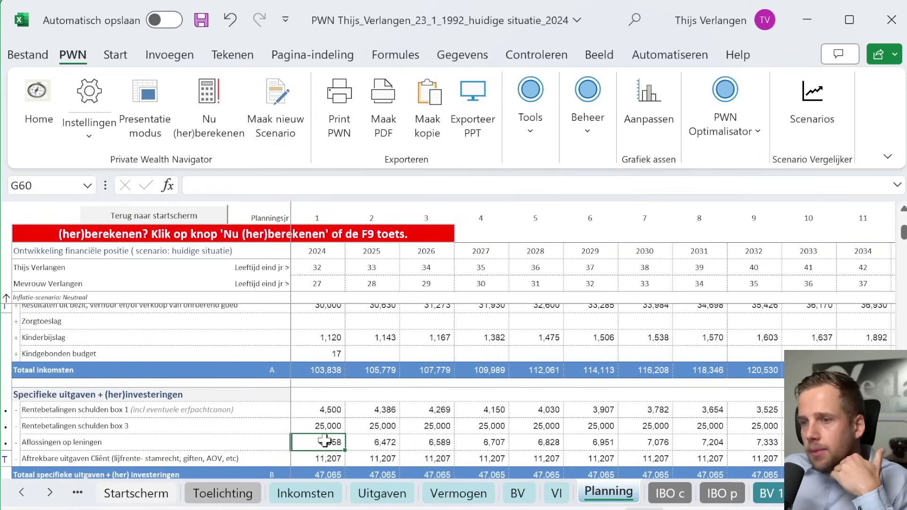
Select the client's deductible expenses from 2024 through 2045 and compare their duration with the salary years
scroll(325, 441, "down", 1)
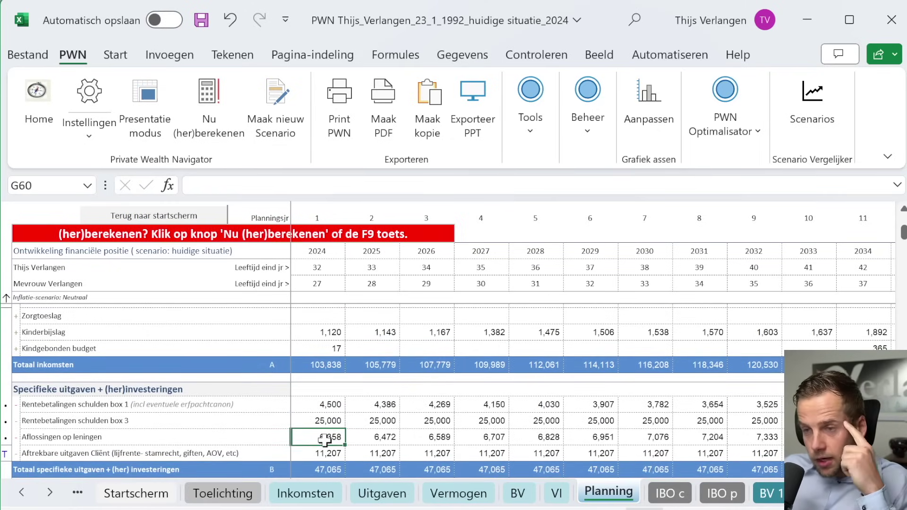
scroll(324, 440, "down", 1)
left_click(324, 449)
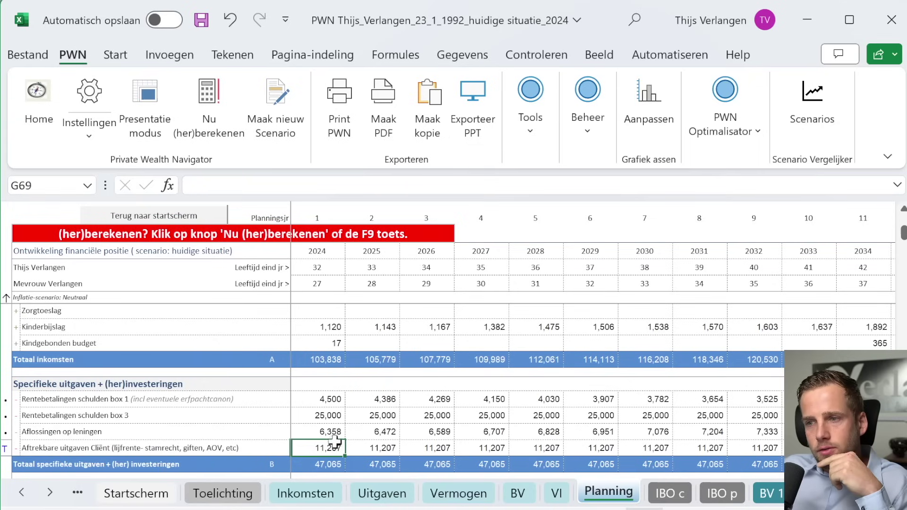
left_click_drag(312, 452, 803, 447)
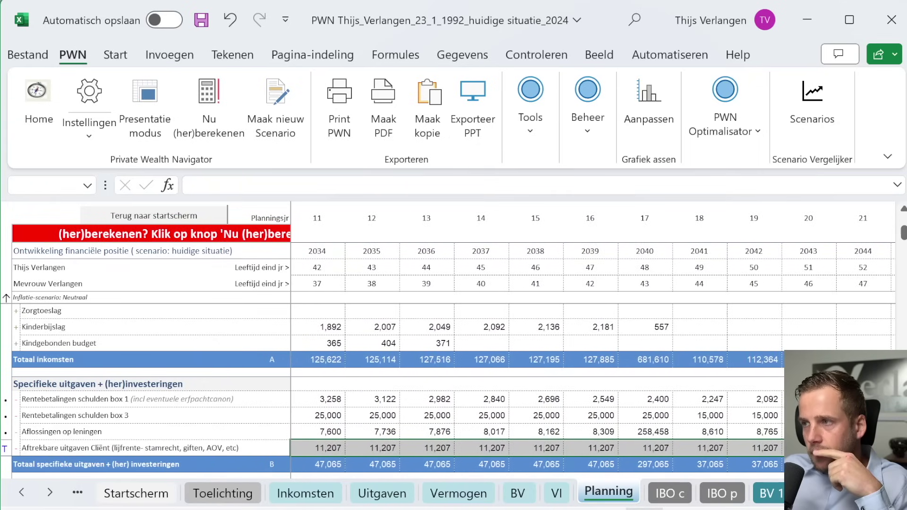
scroll(754, 447, "right", 3)
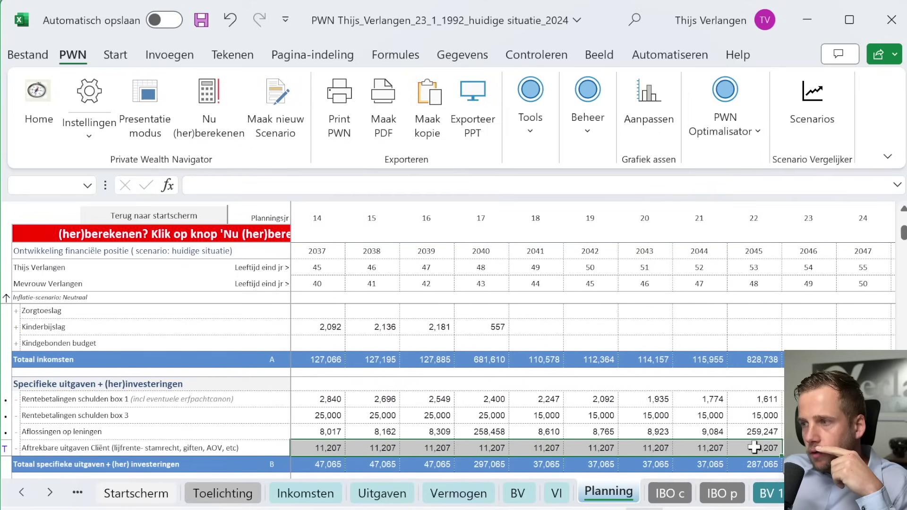
scroll(755, 447, "up", 3)
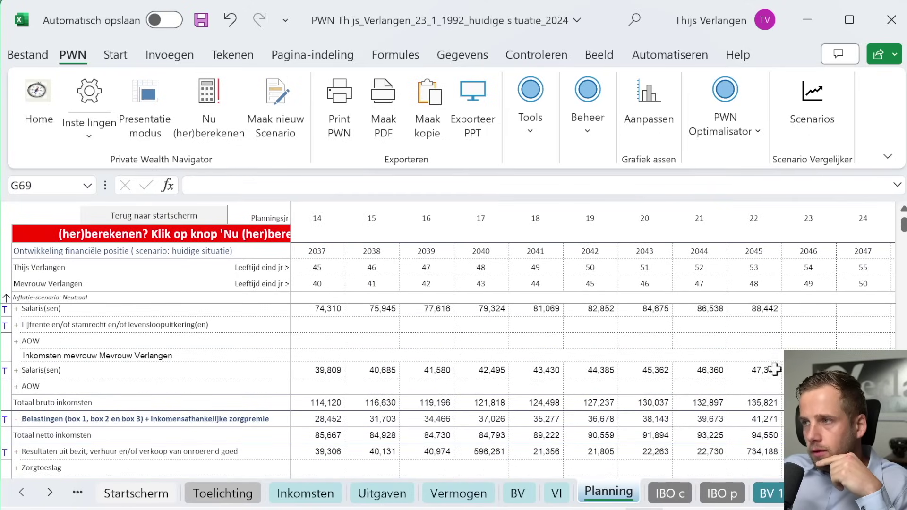
scroll(775, 369, "down", 3)
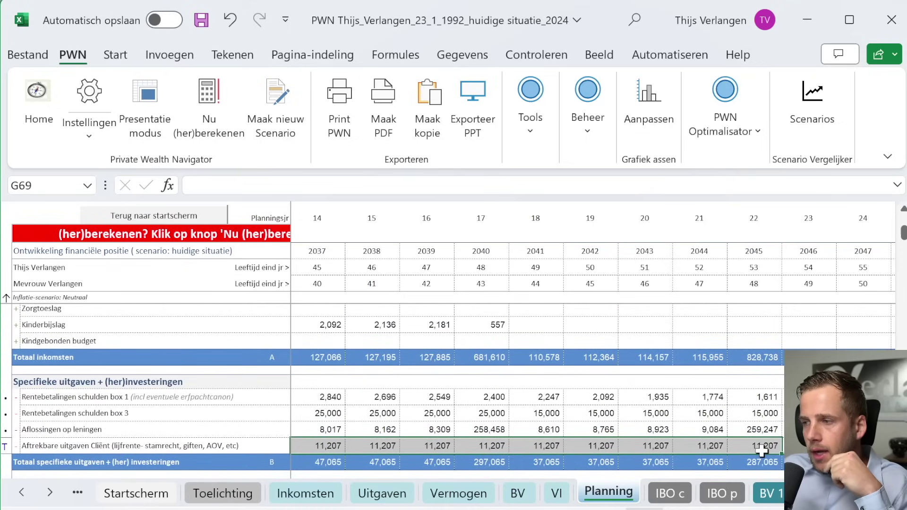
left_click(762, 451)
Return to 2024 and inspect the total specific expenses and (re)investments
scroll(608, 445, "left", 6)
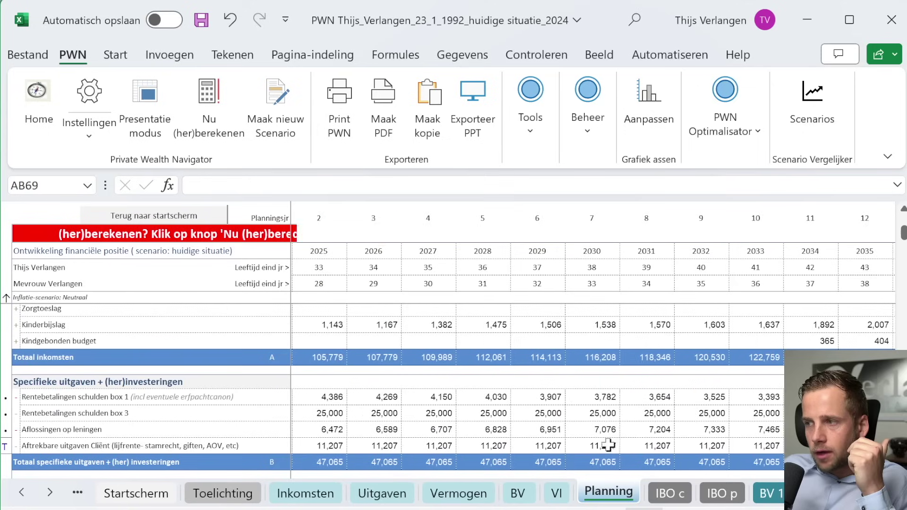
scroll(557, 440, "left", 1)
scroll(349, 402, "down", 1)
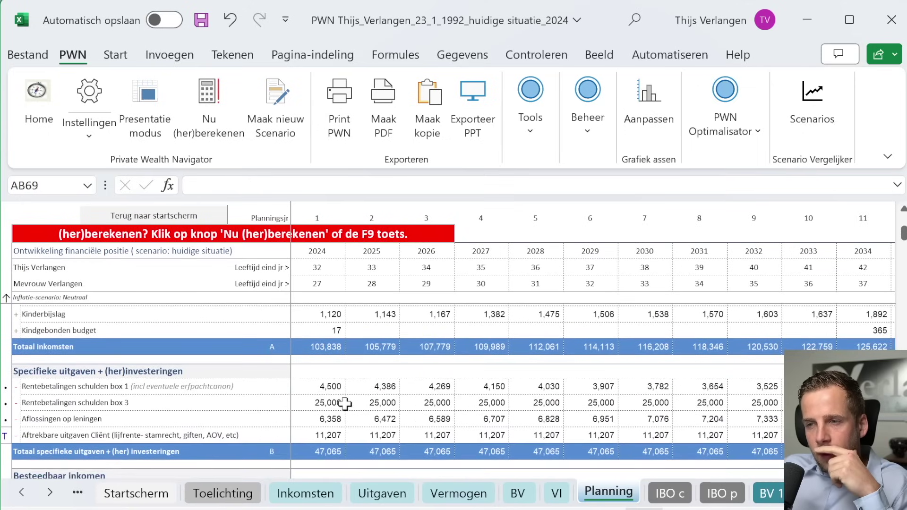
left_click(324, 451)
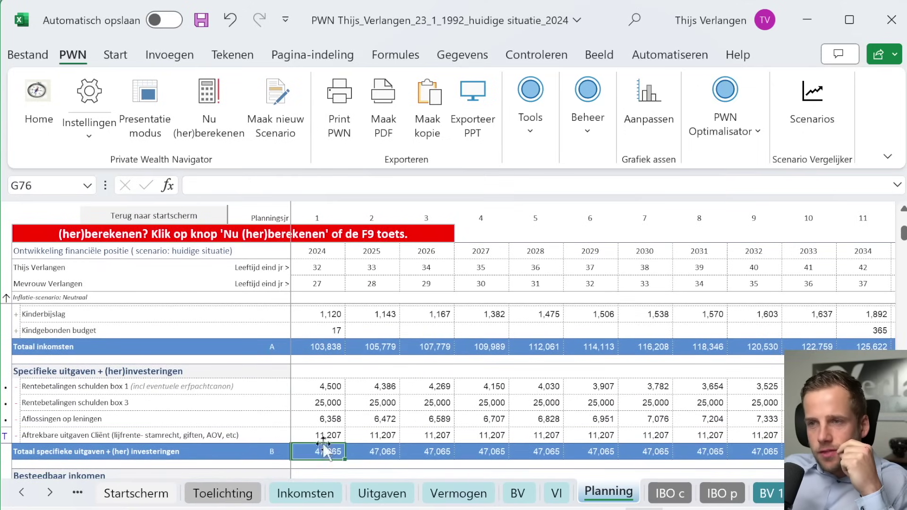
Compare 2024's desired net disposable income with the interest and repayment items and with total income minus expenses
scroll(325, 449, "down", 3)
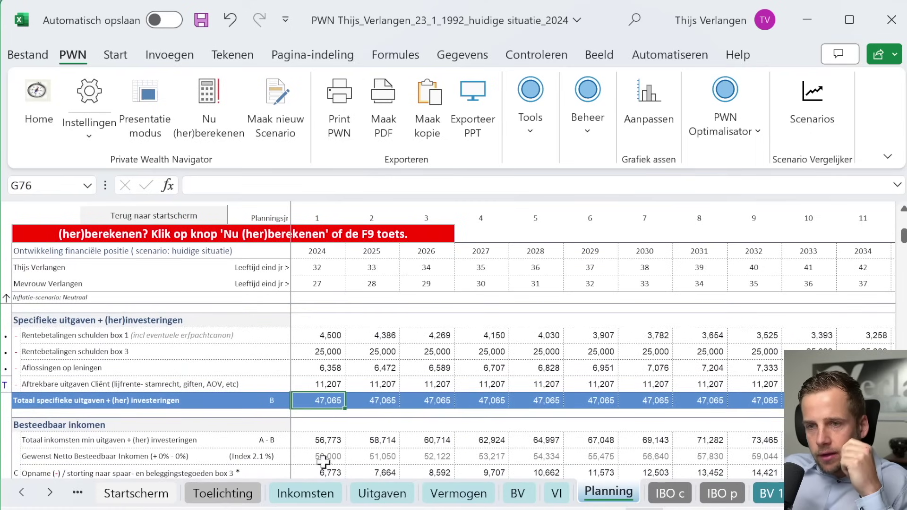
left_click(324, 457)
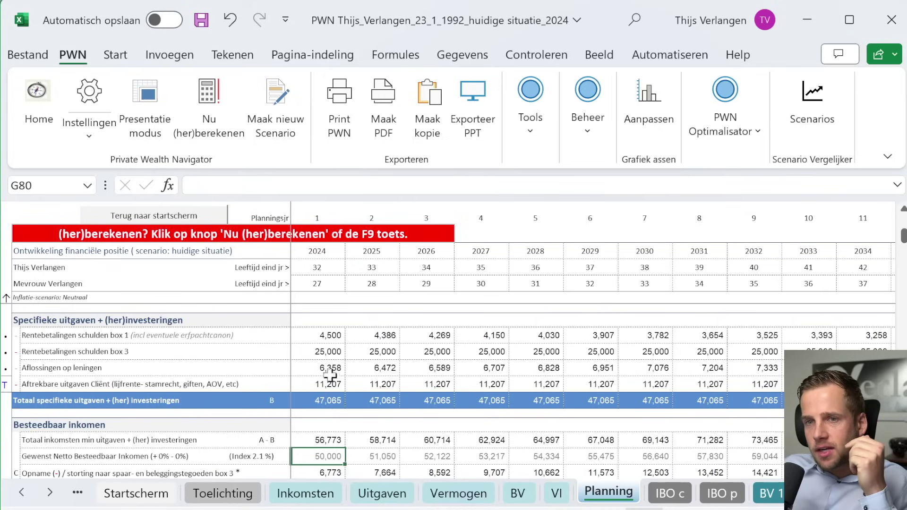
left_click_drag(328, 335, 329, 372)
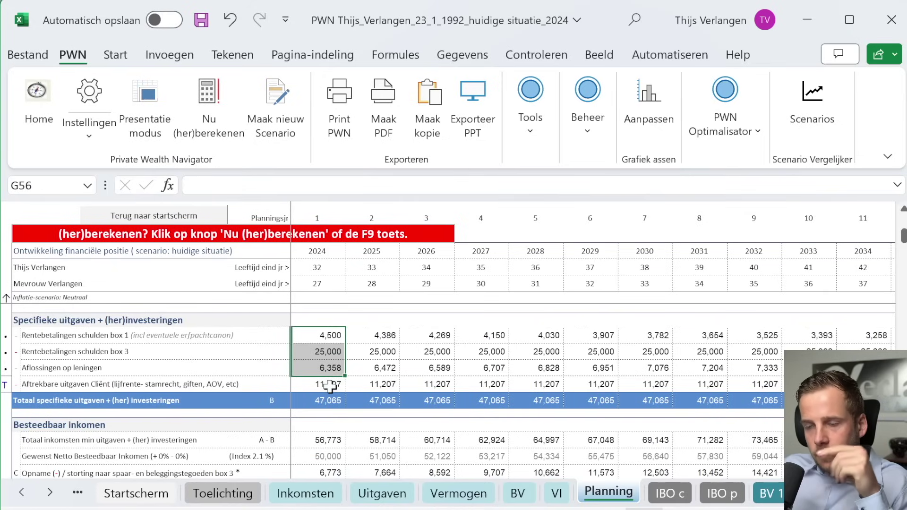
left_click(326, 438)
scroll(328, 439, "down", 1)
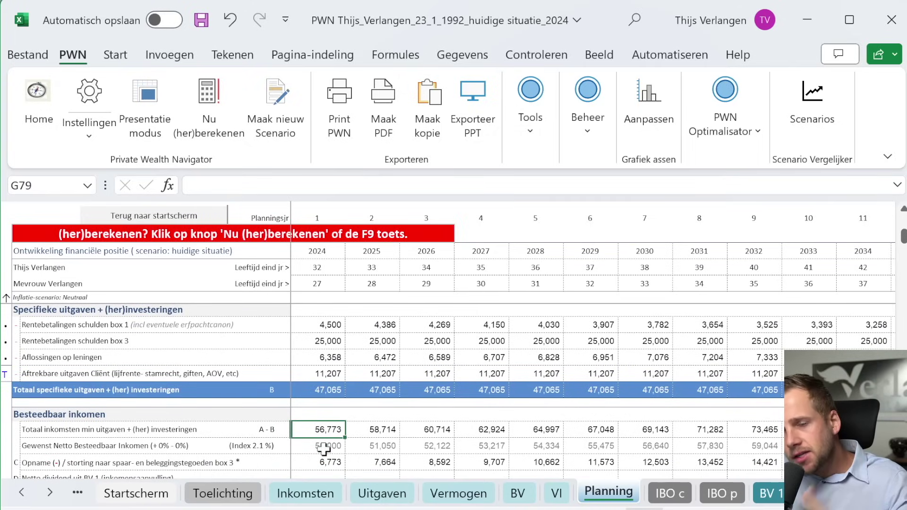
left_click(322, 447)
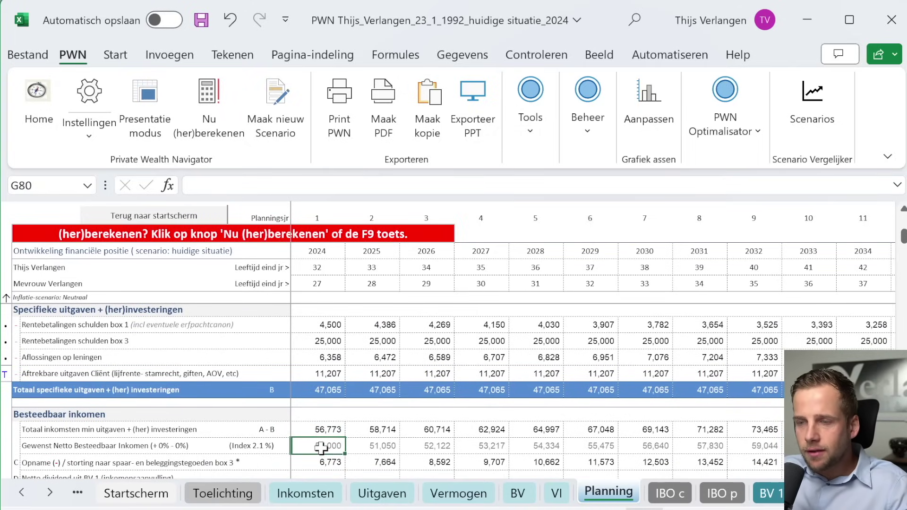
Trace the 2024 deposit into box 3 savings and investments from the opening balance to the 2024 balance
scroll(322, 448, "down", 1)
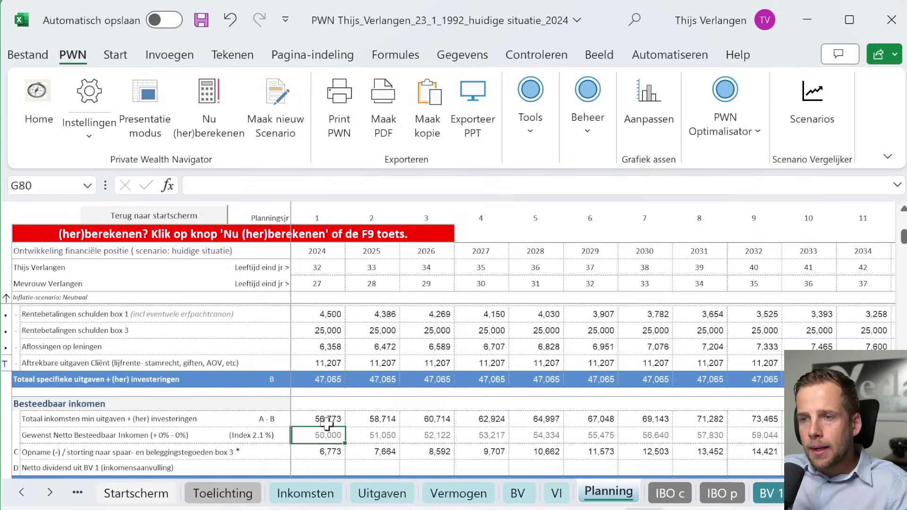
left_click(316, 452)
scroll(325, 455, "down", 1)
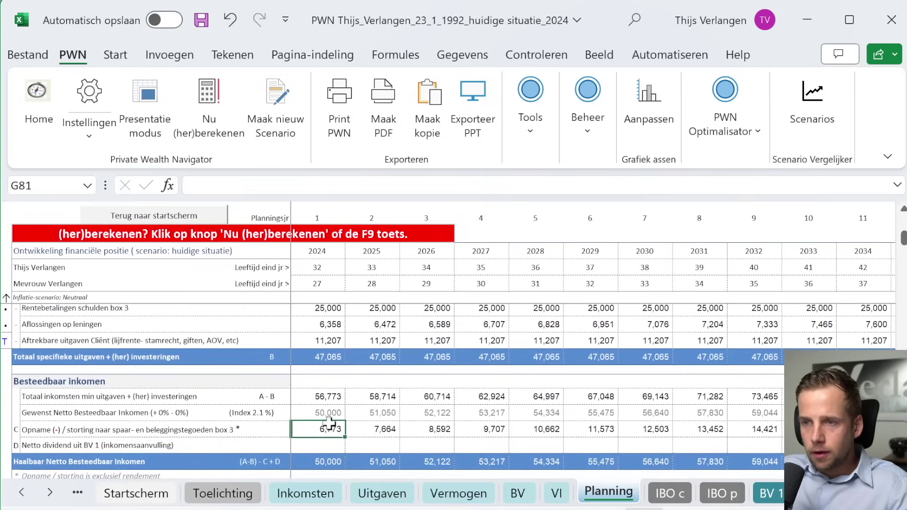
scroll(325, 455, "down", 3)
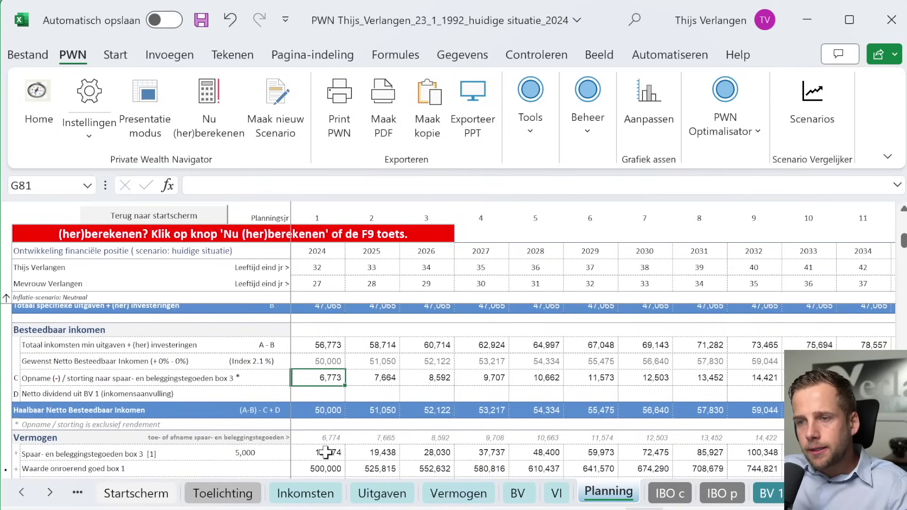
scroll(326, 452, "down", 1)
left_click(246, 443)
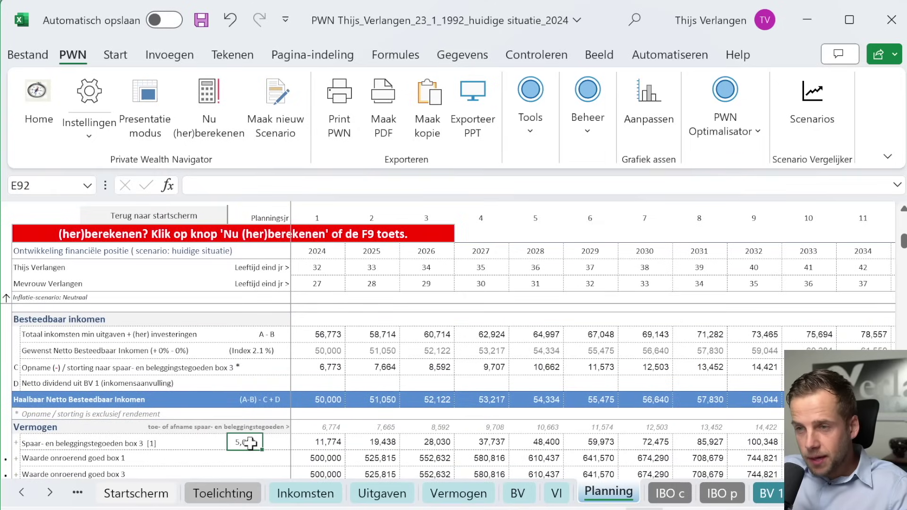
left_click(330, 366)
left_click(301, 442)
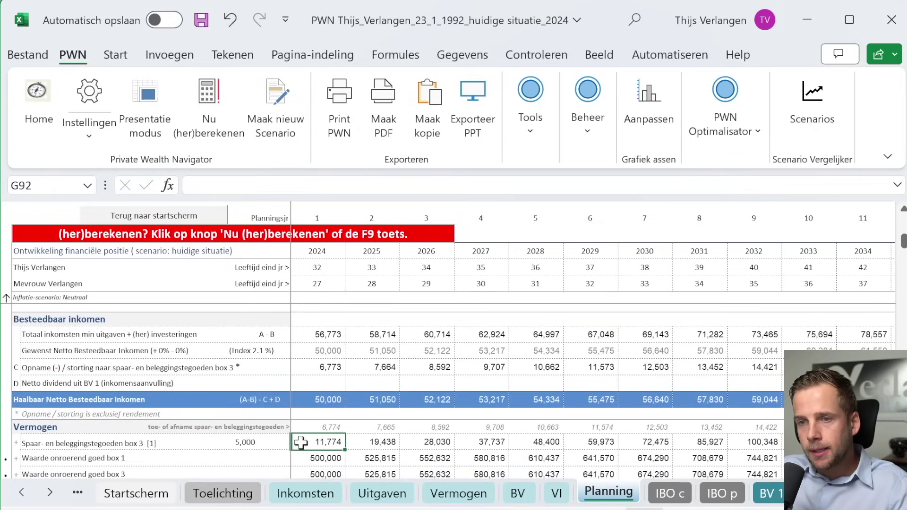
Inspect the 2024 box 1 and box 3 real estate values and follow BV 1's value across the first planning years
scroll(330, 441, "down", 2)
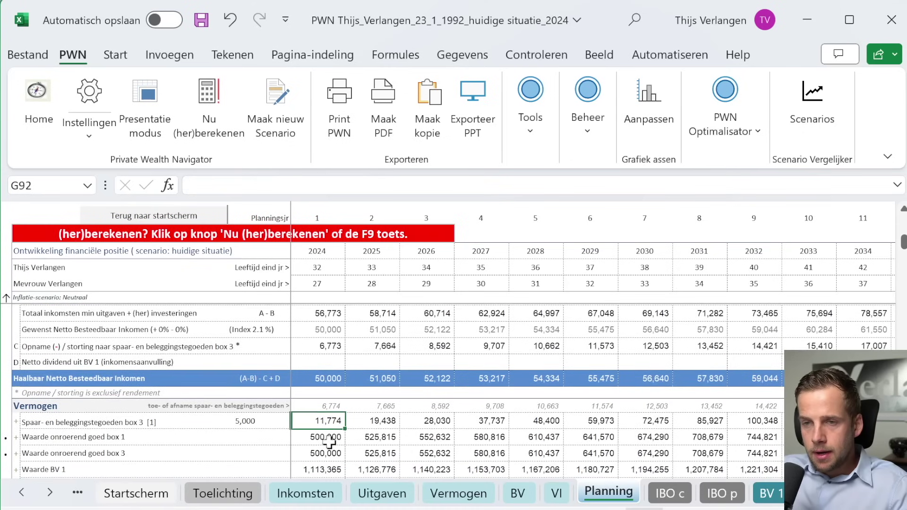
left_click(334, 421)
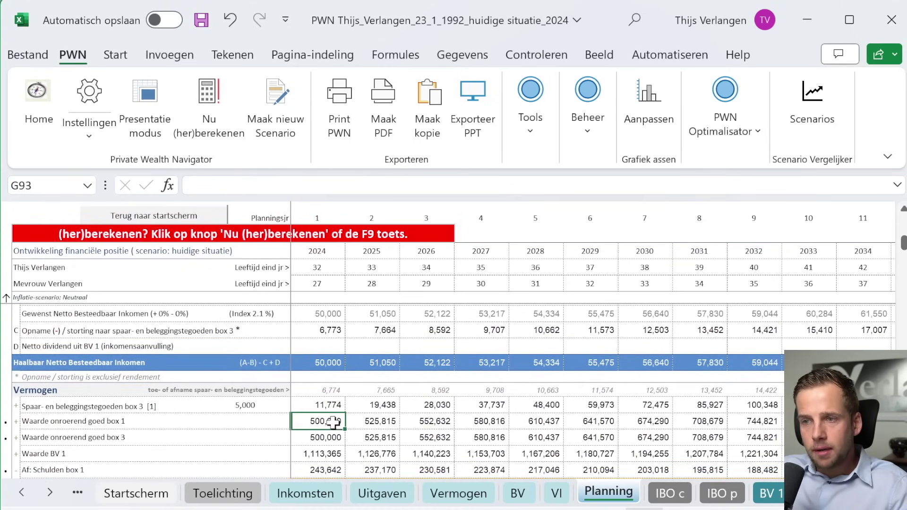
left_click(333, 439)
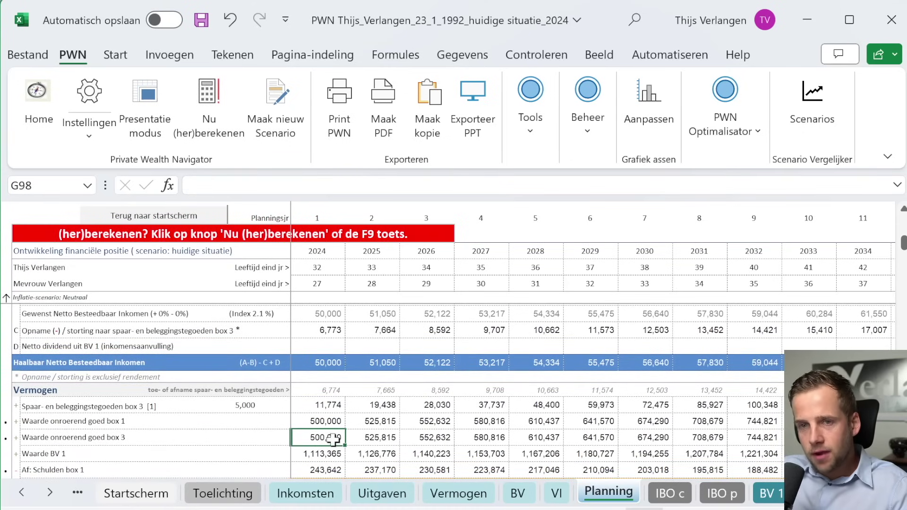
scroll(334, 439, "down", 1)
left_click(333, 444)
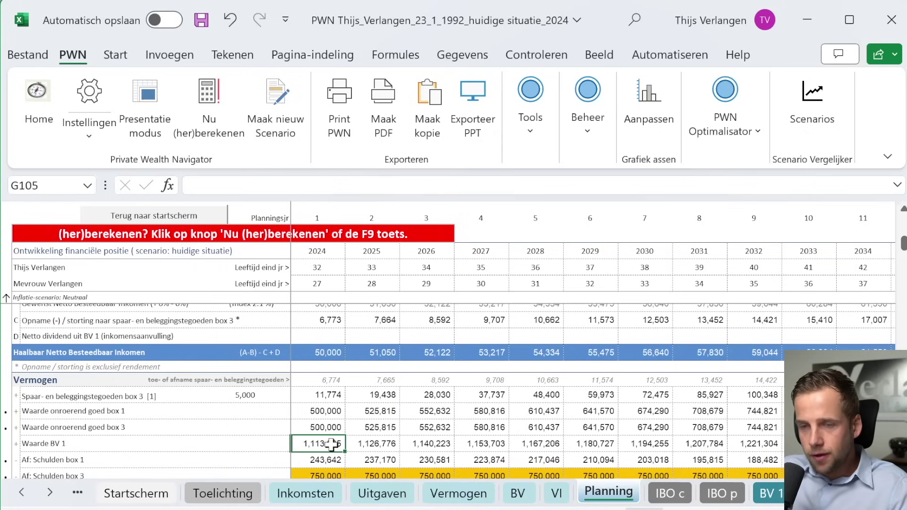
left_click_drag(333, 444, 617, 440)
Review the box 1 debts from 2024 through 2032 and the box 3 debts for 2024
scroll(297, 406, "down", 1)
left_click(308, 445)
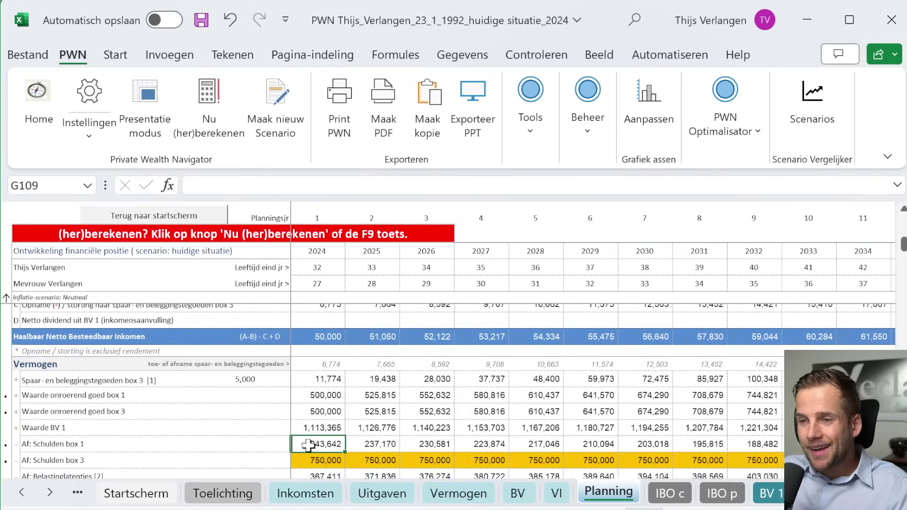
left_click_drag(326, 445, 755, 444)
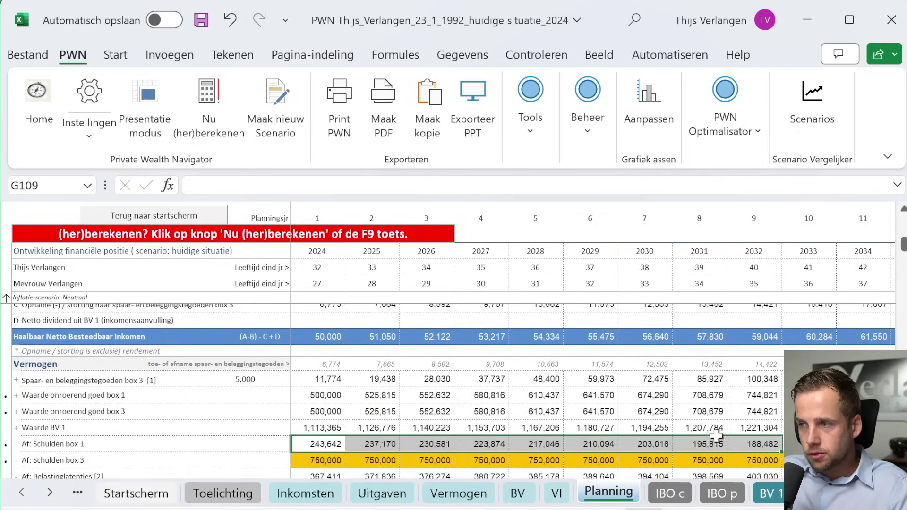
scroll(368, 430, "down", 2)
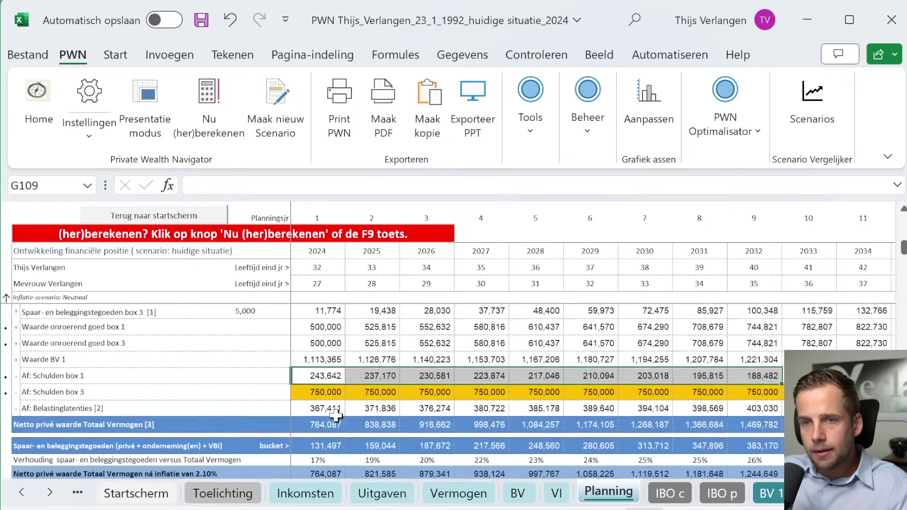
scroll(336, 414, "up", 1)
left_click(335, 399)
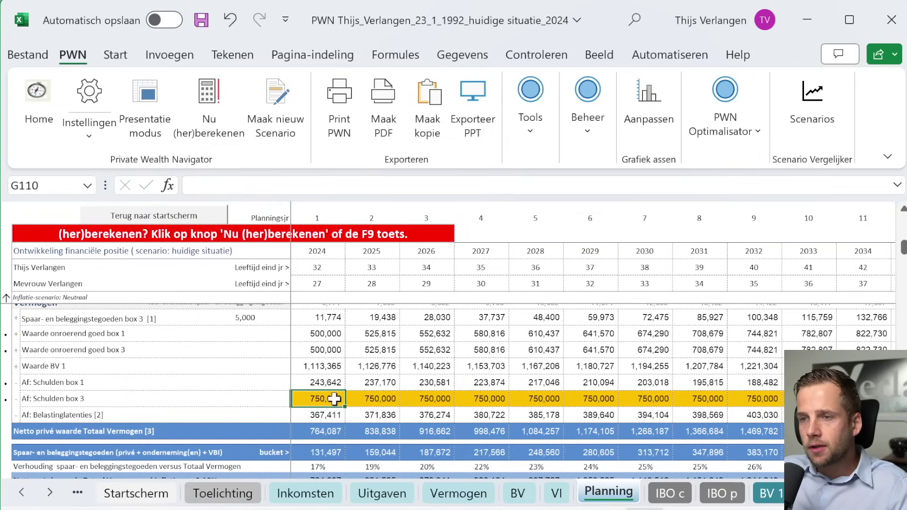
Review the box 3 debts across the years and relate 2024's tax latencies and BV 1 value to the net private total wealth
left_click_drag(335, 398, 645, 398)
left_click(337, 415)
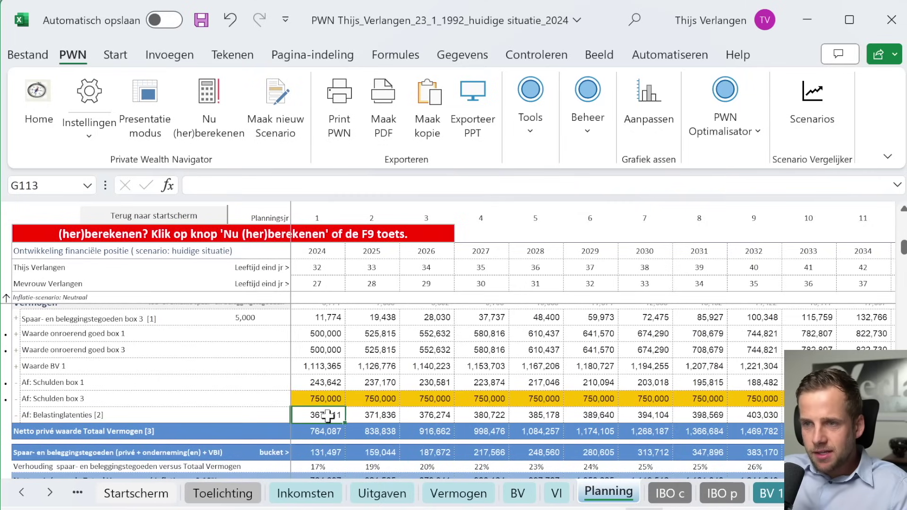
left_click(323, 366)
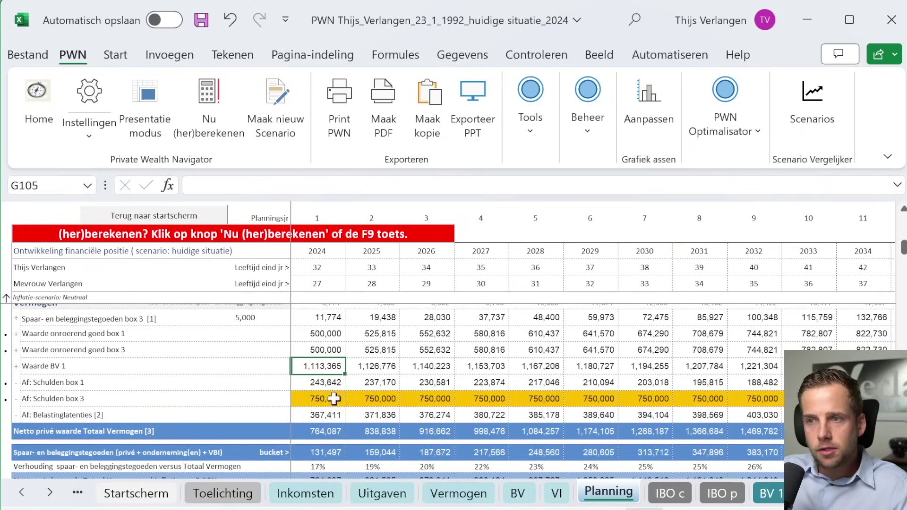
left_click(328, 431)
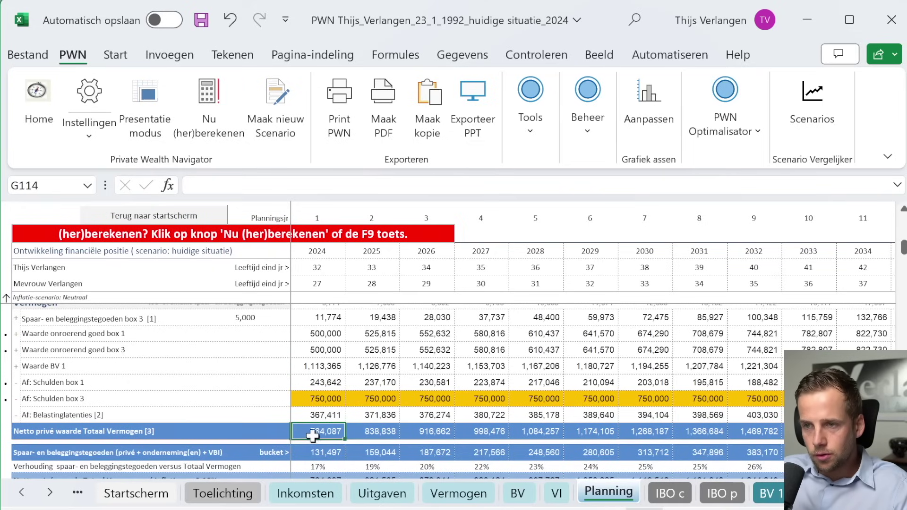
scroll(312, 435, "down", 1)
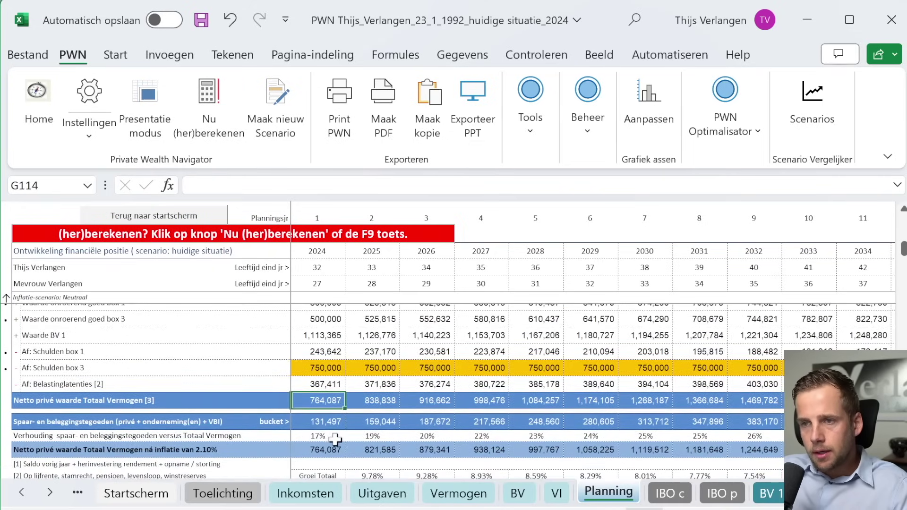
Examine the client's 2024 box 1 salary income and the deductible annuity and AOV premiums in the fiscal calculations
scroll(322, 432, "down", 5)
scroll(332, 434, "down", 2)
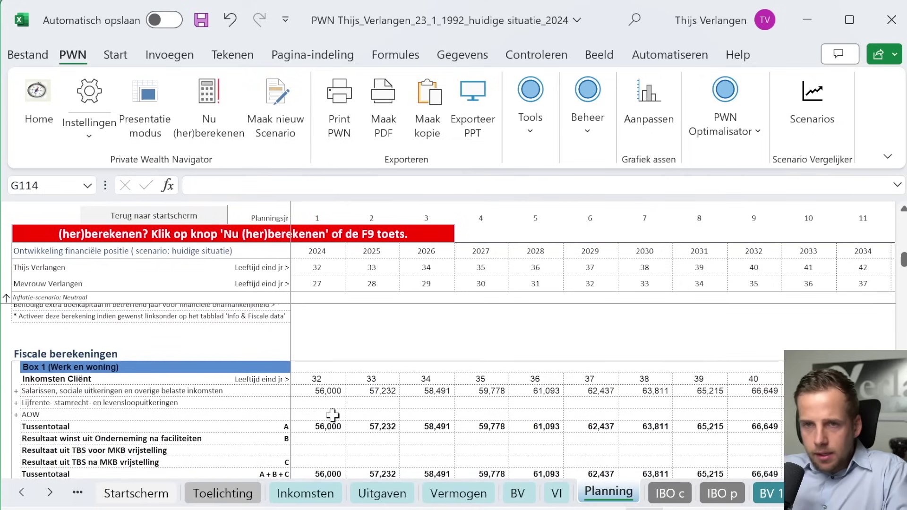
left_click(331, 391)
scroll(326, 398, "down", 1)
scroll(327, 399, "down", 3)
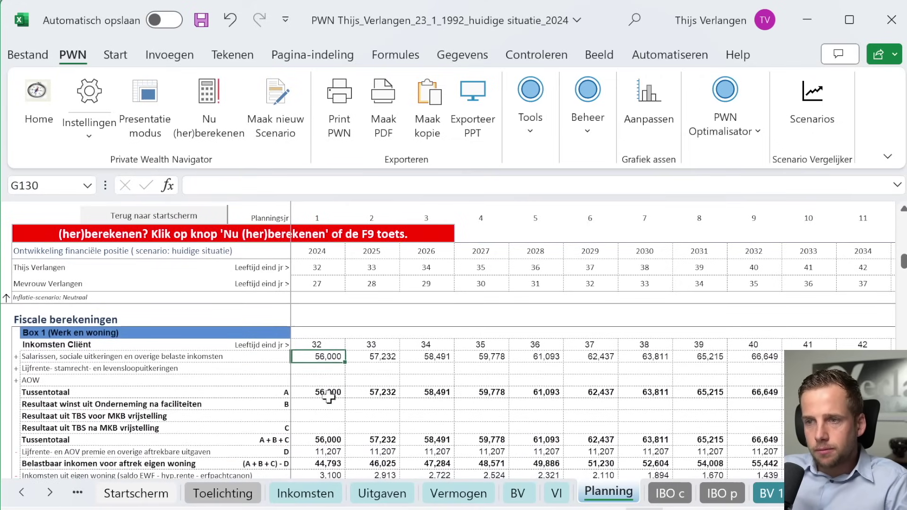
scroll(328, 440, "down", 1)
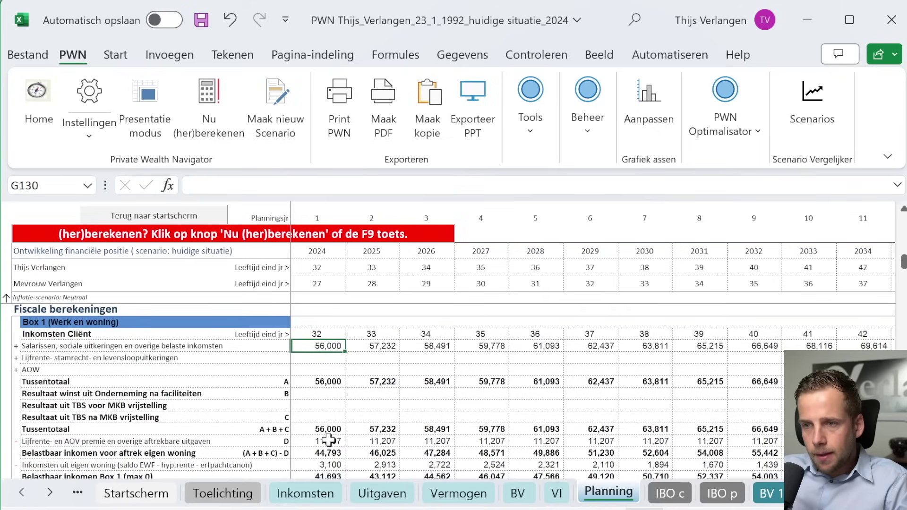
left_click(328, 440)
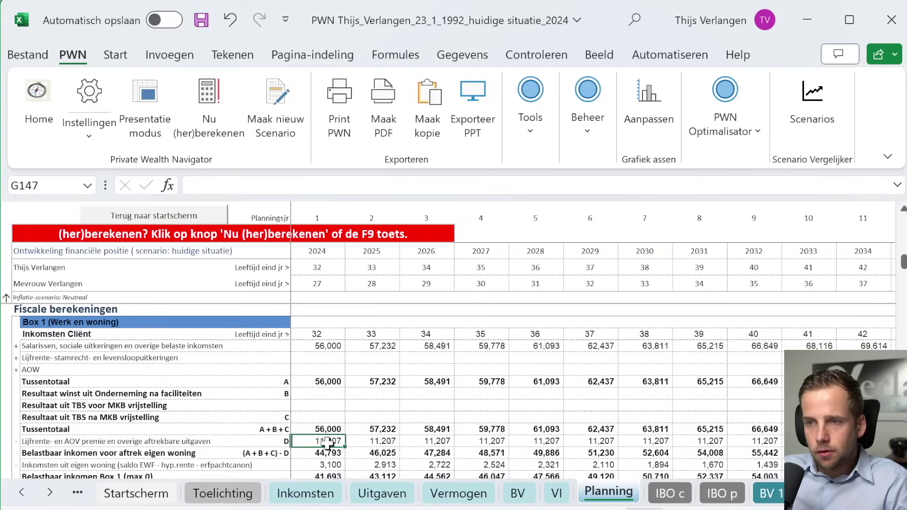
scroll(328, 442, "down", 1)
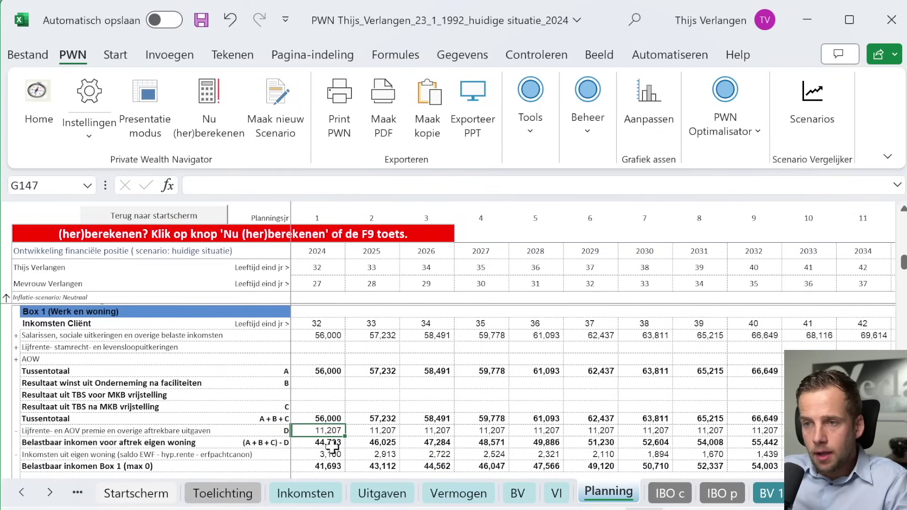
Trace the client's 2024 taxable income before the own-home deduction through the own-home income to the taxable box 1 income
scroll(332, 446, "down", 2)
left_click(327, 422)
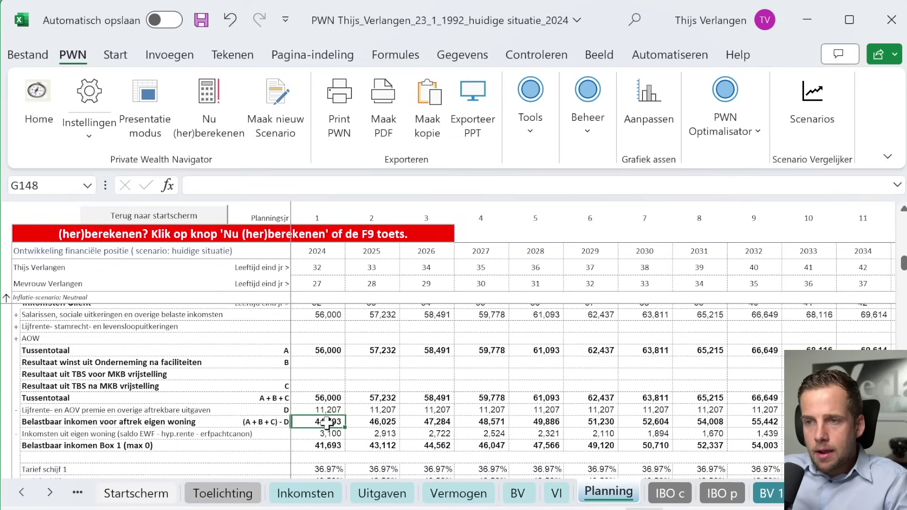
left_click(333, 433)
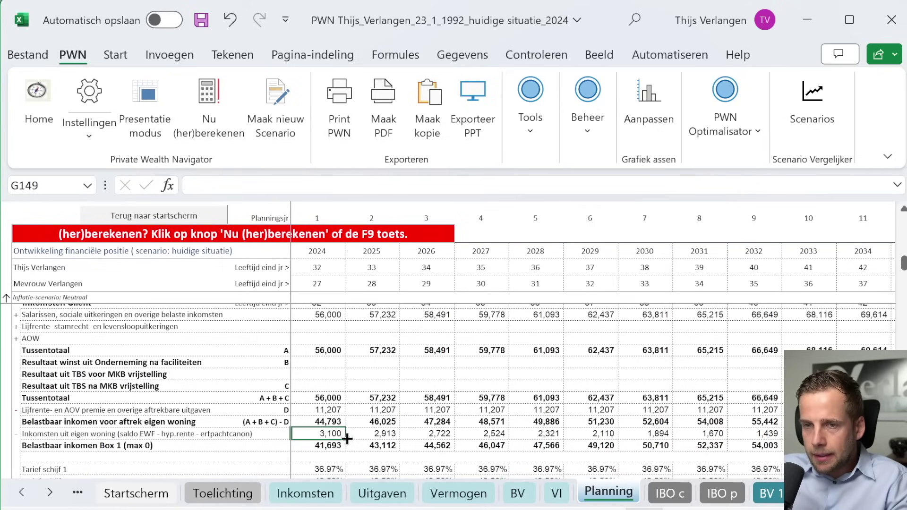
scroll(334, 449, "down", 1)
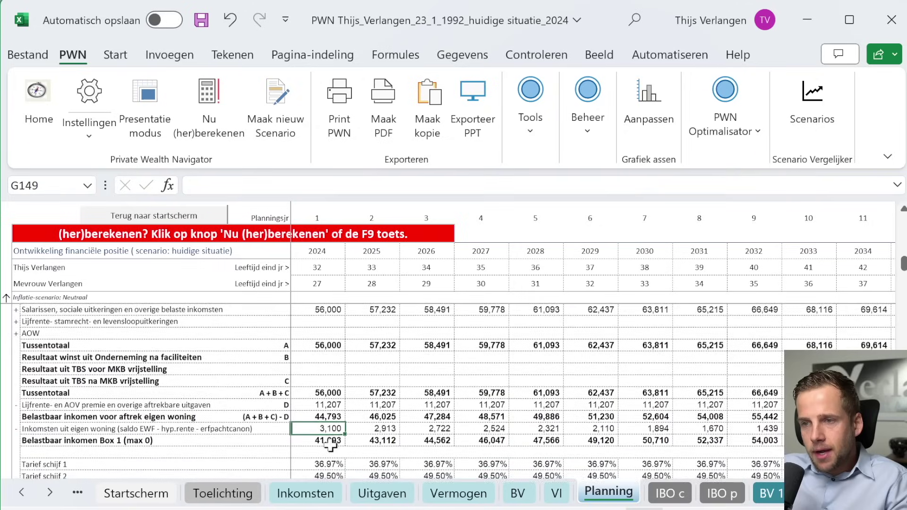
left_click(332, 435)
scroll(332, 446, "down", 1)
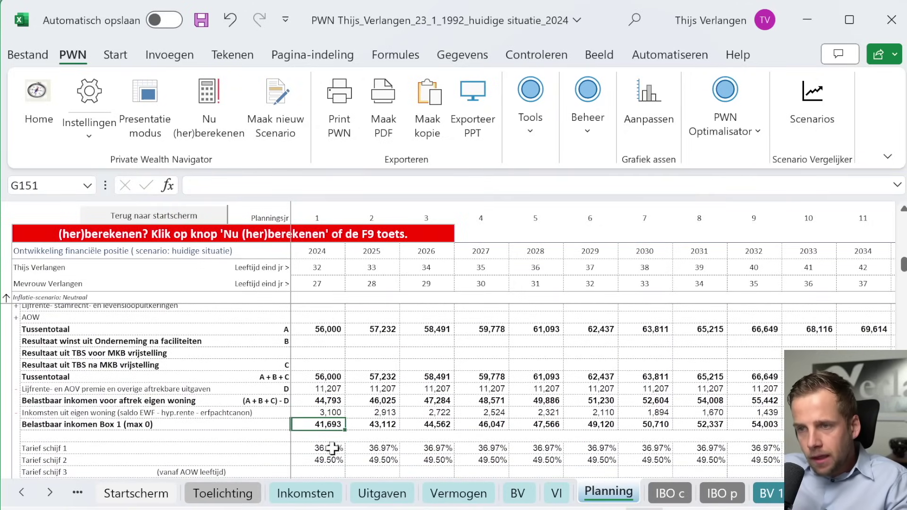
Inspect the client's 2024 bracket 1 tax rate and the corresponding bracket 1 levy
left_click(328, 446)
scroll(321, 446, "down", 1)
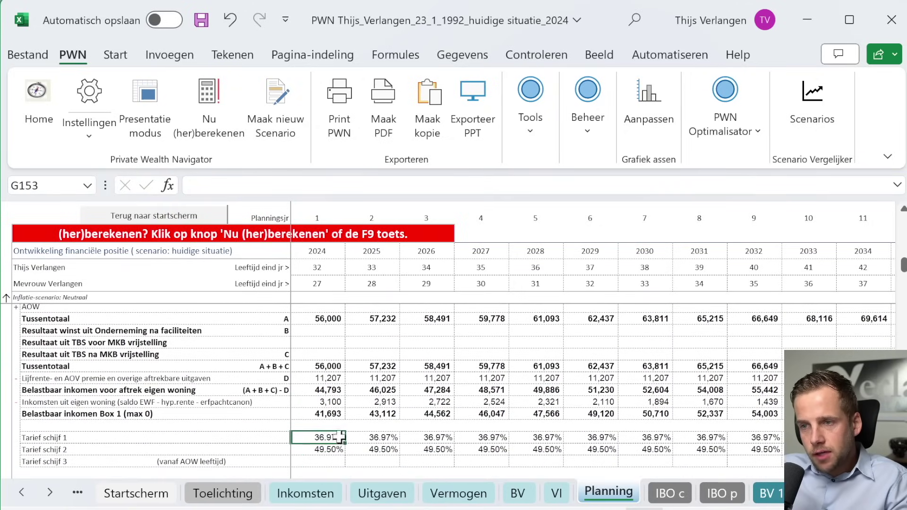
scroll(336, 448, "down", 1)
scroll(338, 447, "down", 1)
left_click(333, 450)
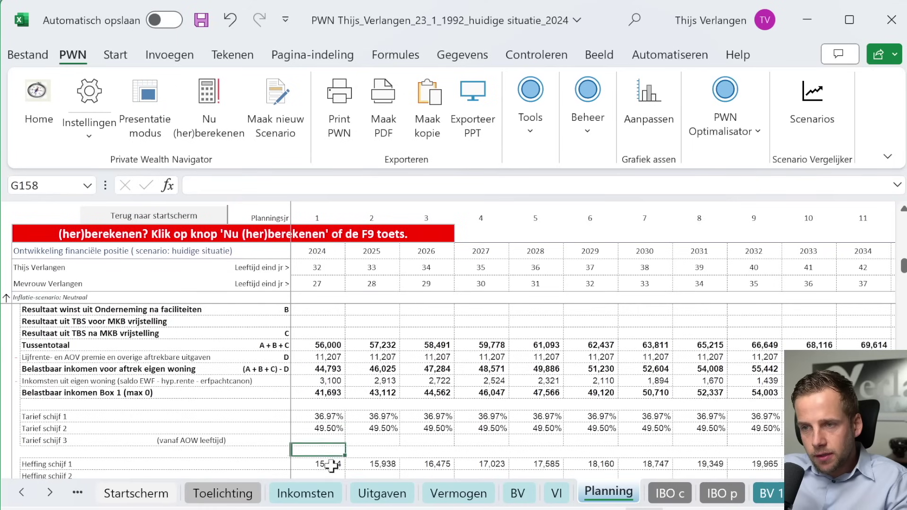
scroll(333, 449, "down", 2)
scroll(333, 441, "down", 1)
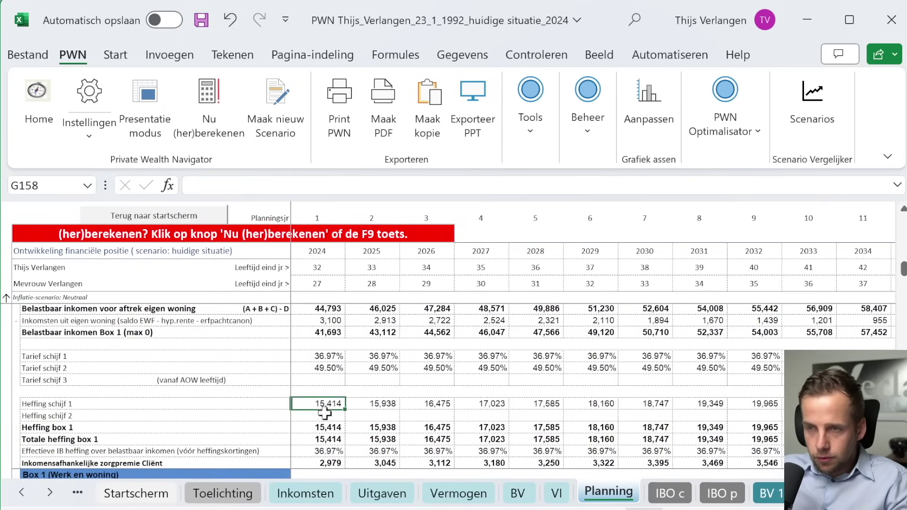
scroll(327, 416, "down", 1)
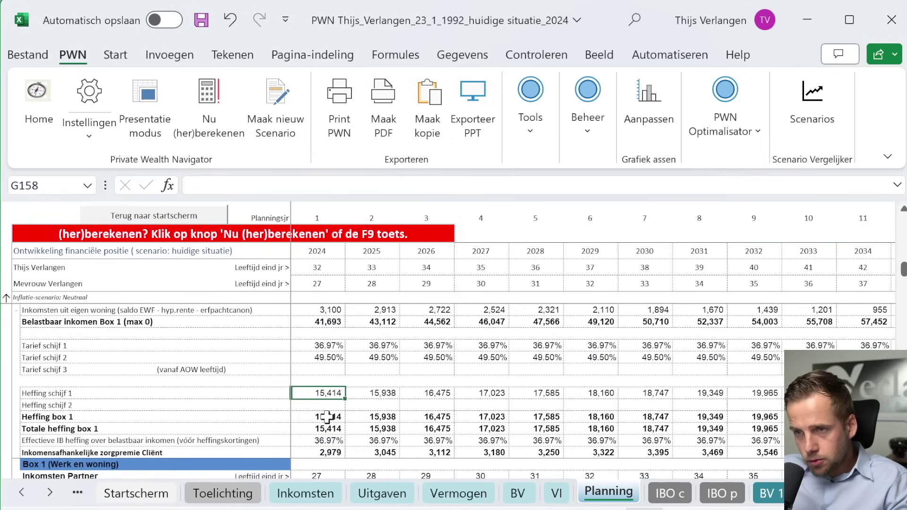
Review the partner's 2024 box 1 salary income, its subtotal and the rows leading to taxable income
scroll(331, 425, "down", 3)
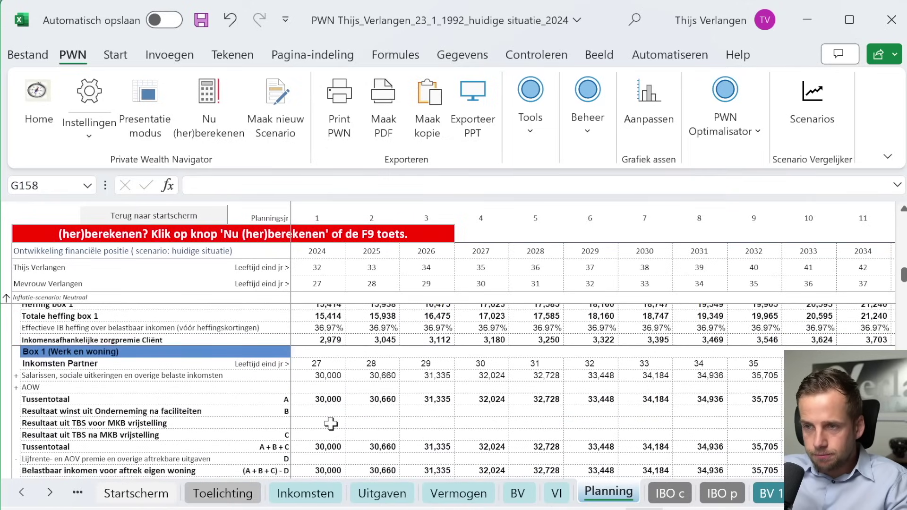
scroll(331, 399, "down", 1)
left_click(332, 388)
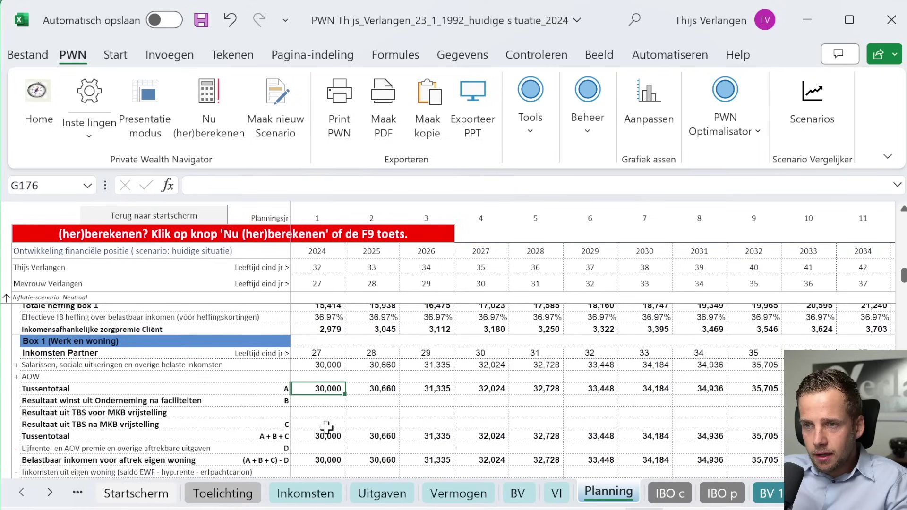
scroll(326, 427, "down", 2)
scroll(326, 430, "up", 2)
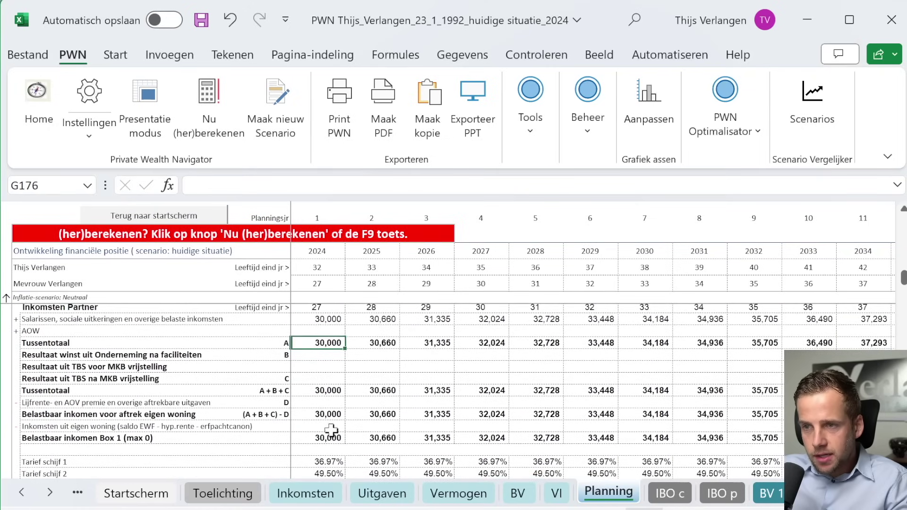
Compare the partner's 2024 taxable box 1 income and bracket 1 rate with the partner's bracket 1 levy
left_click(331, 452)
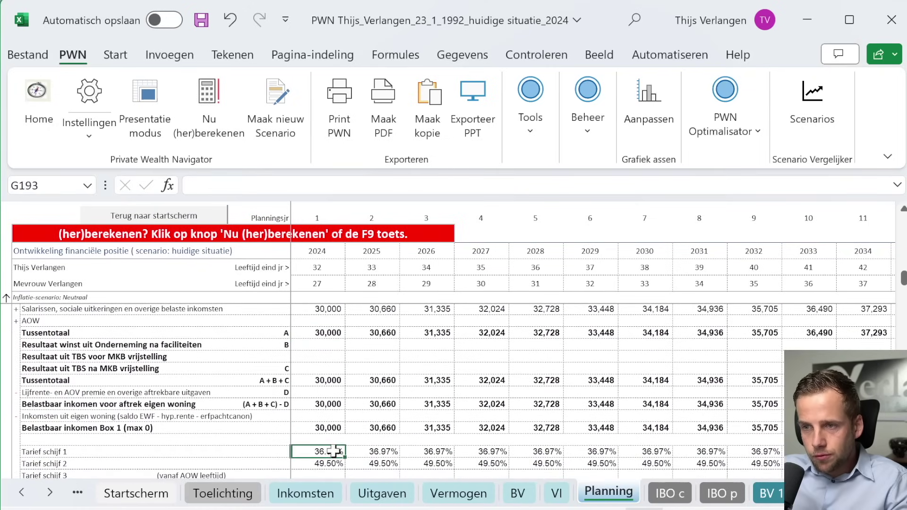
left_click(329, 427)
scroll(327, 415, "down", 3)
left_click(328, 409)
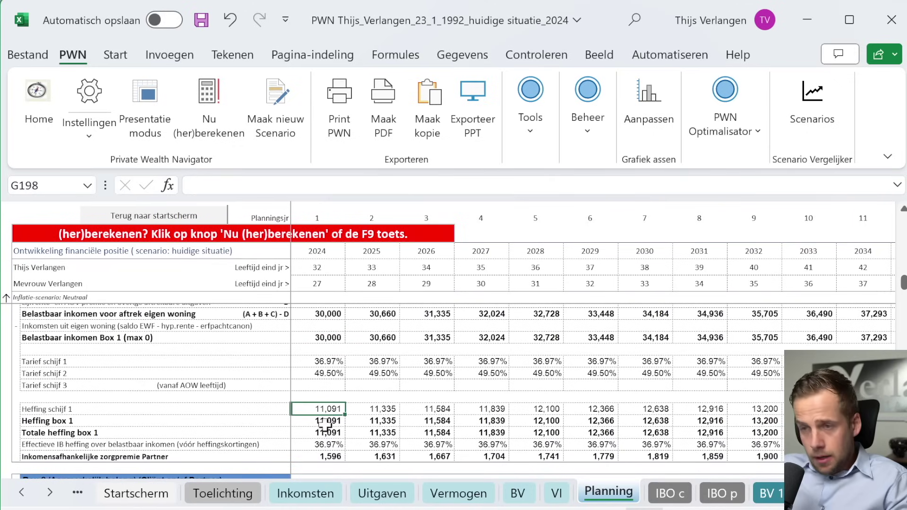
Trace the client's 2024 income tax from the box 1 levy through the labour and general tax credits to the client's total
scroll(325, 427, "down", 5)
scroll(324, 418, "down", 5)
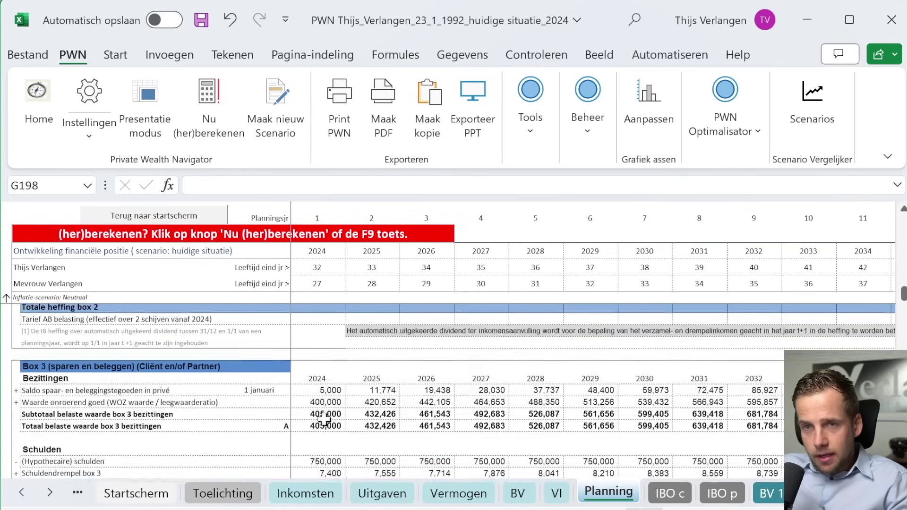
scroll(324, 416, "down", 1)
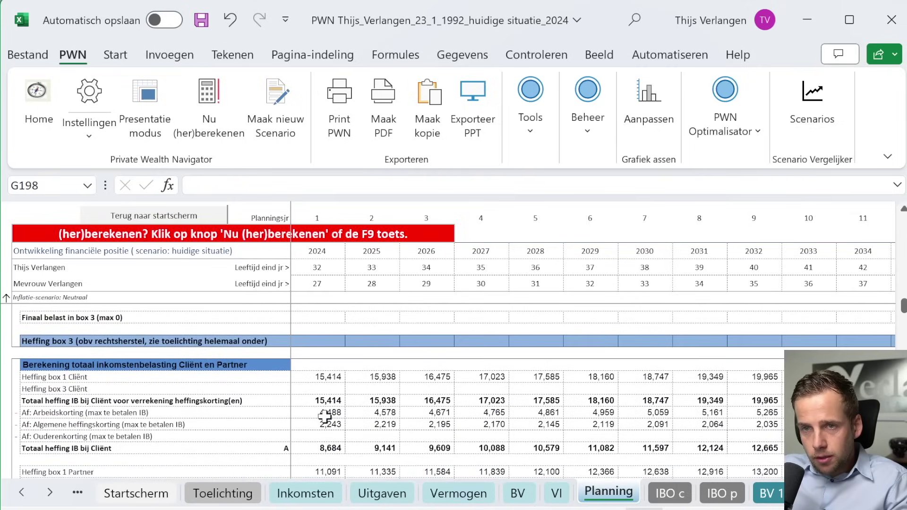
left_click(329, 377)
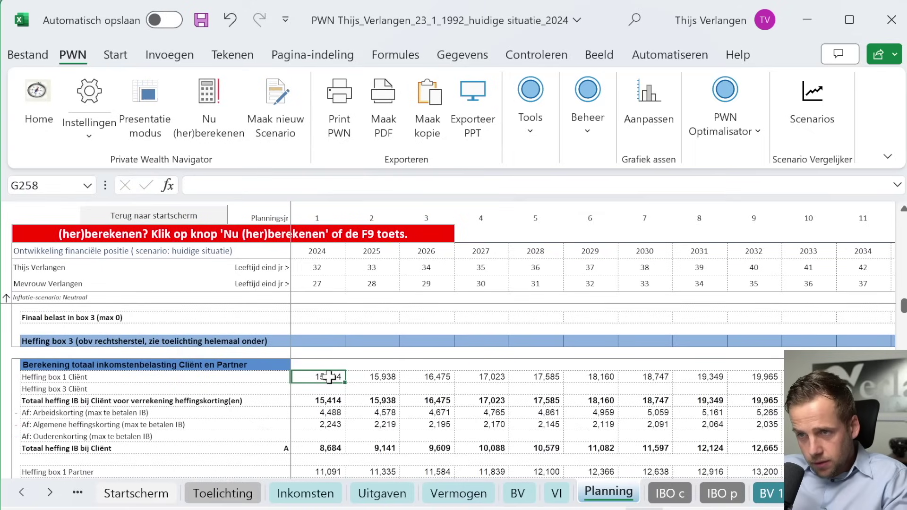
left_click(329, 413)
left_click(329, 425)
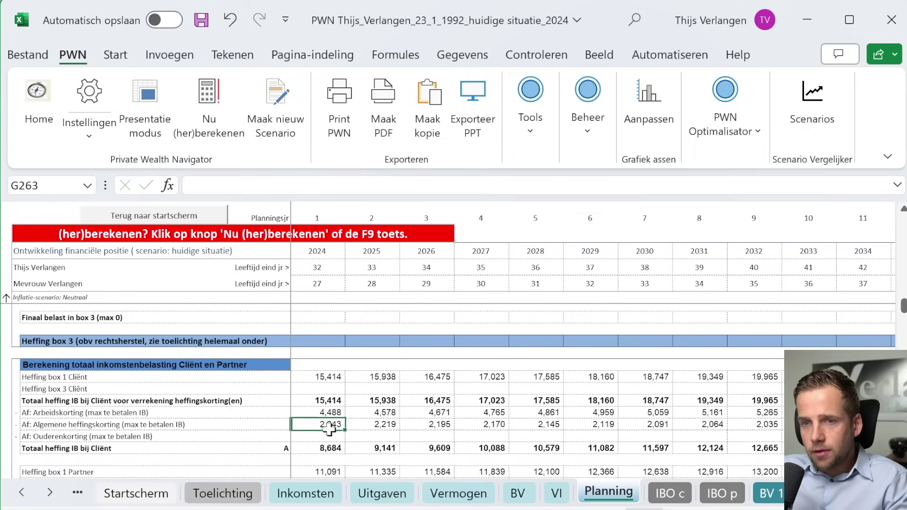
left_click(323, 449)
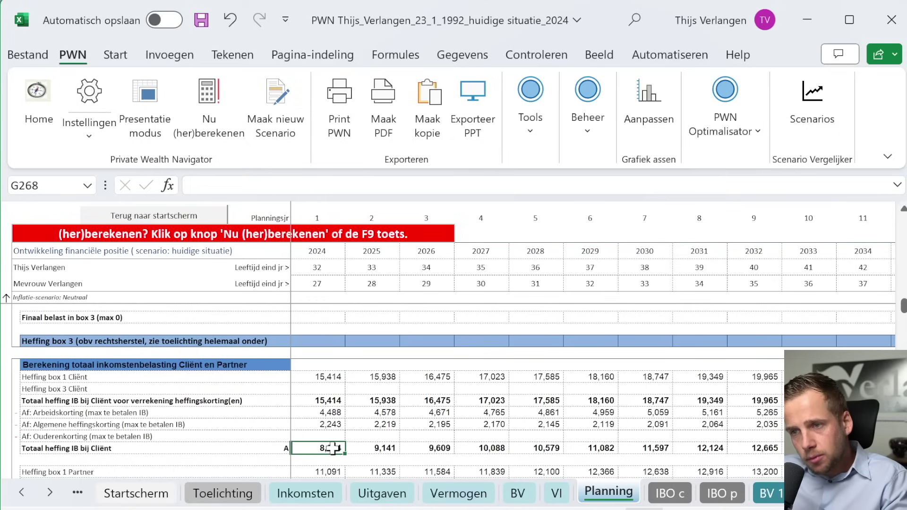
Compare the partner's 2024 box 1 levy with the labour and general tax credits in the total income tax calculation
scroll(333, 448, "down", 2)
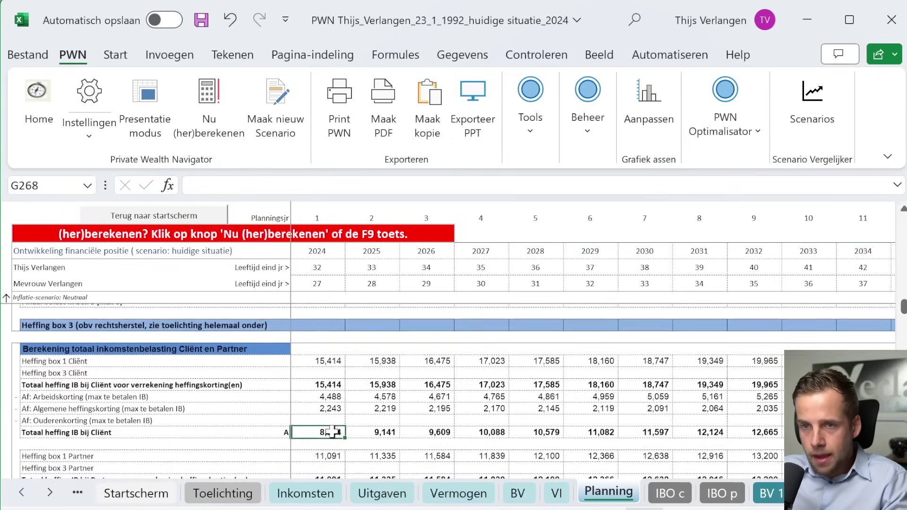
left_click(334, 435)
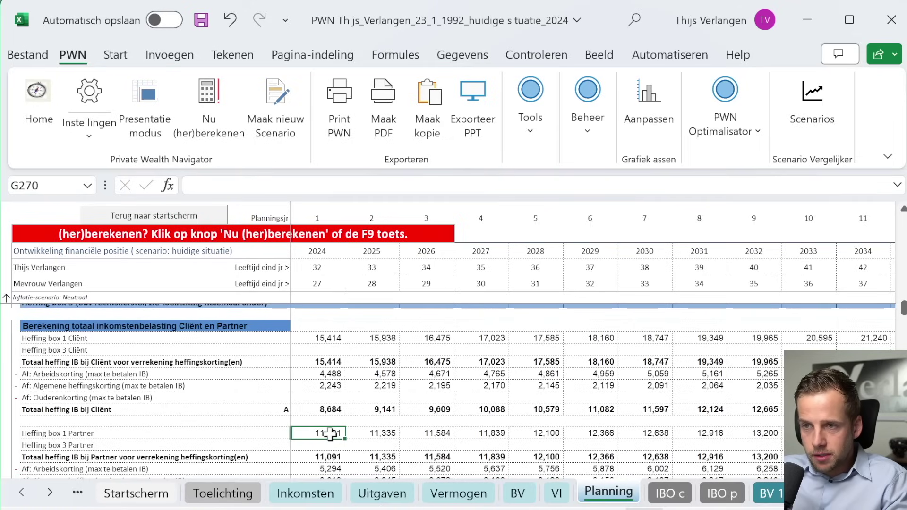
scroll(333, 431, "down", 1)
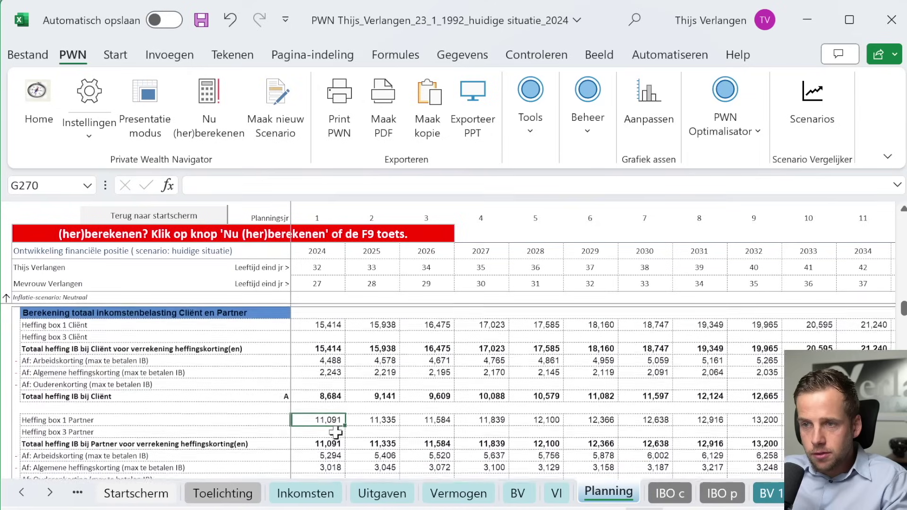
left_click(322, 438)
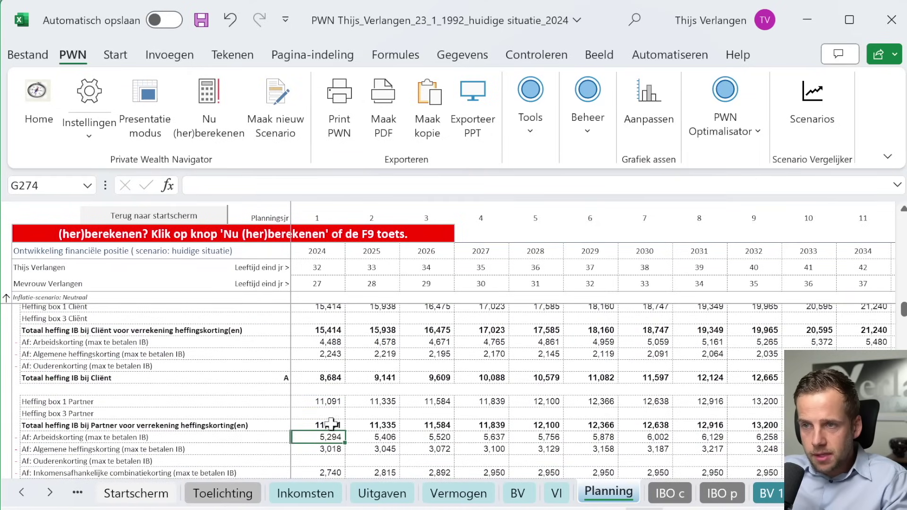
left_click(332, 425)
left_click(333, 402)
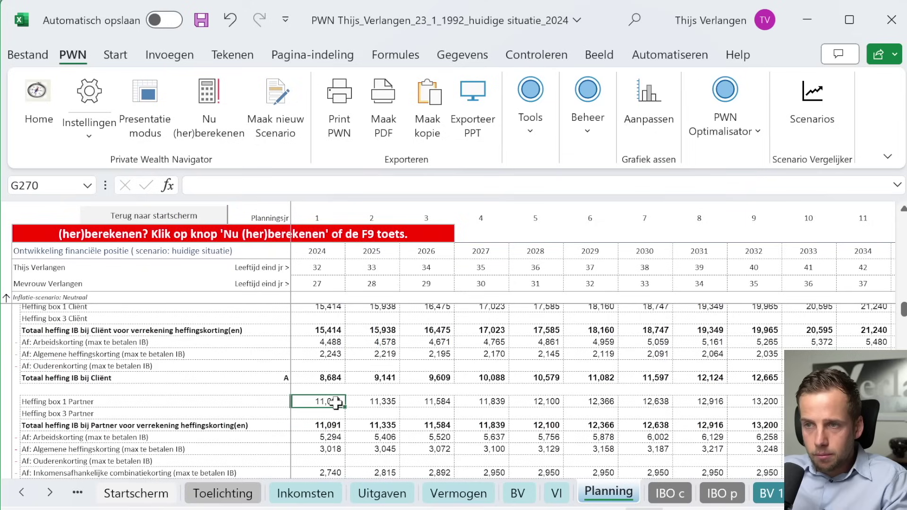
left_click(336, 438)
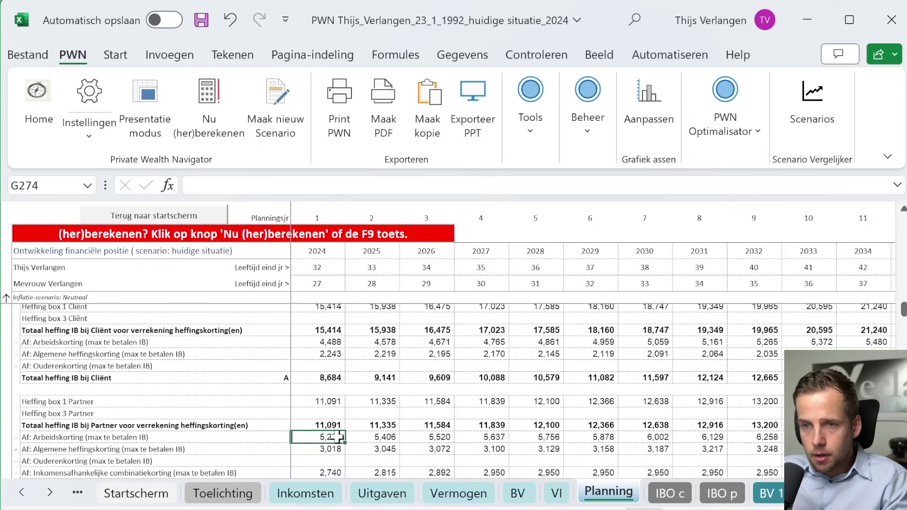
left_click(334, 450)
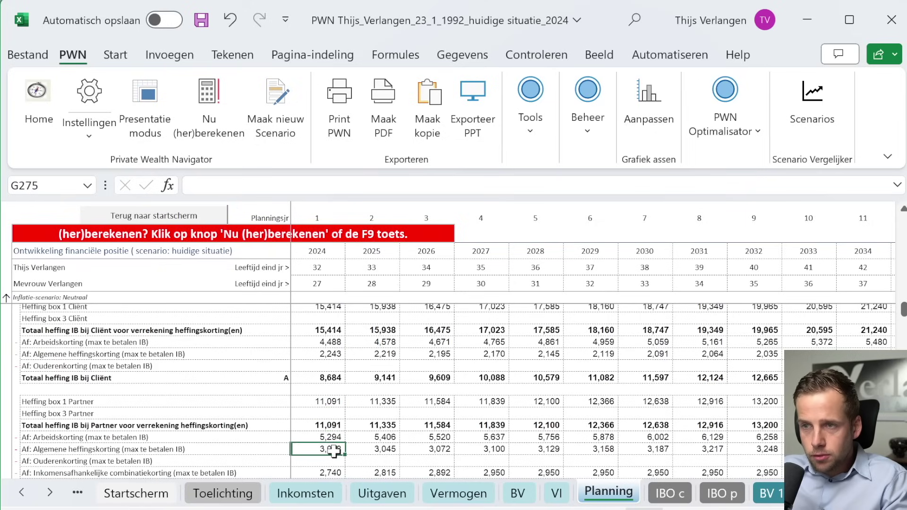
scroll(334, 451, "down", 1)
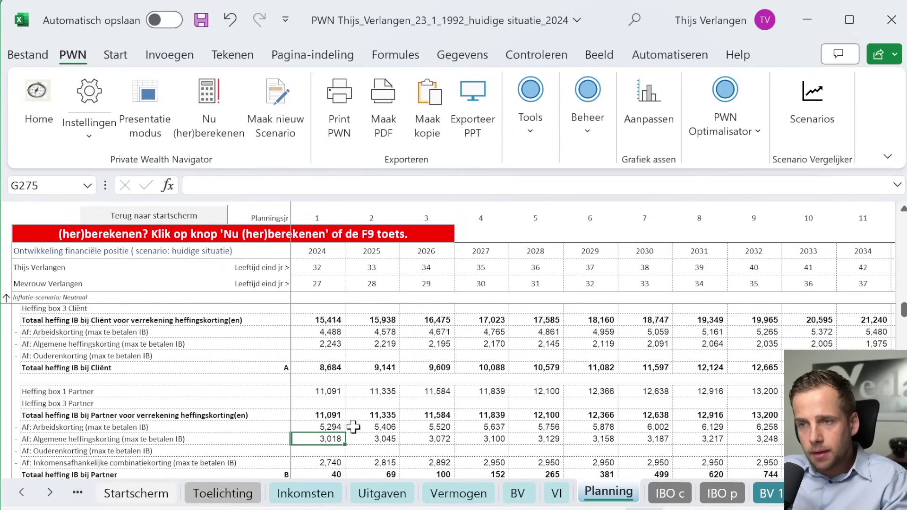
Compare the partner's 2024 income-dependent combination credit with the partner's total income tax
scroll(333, 415, "down", 1)
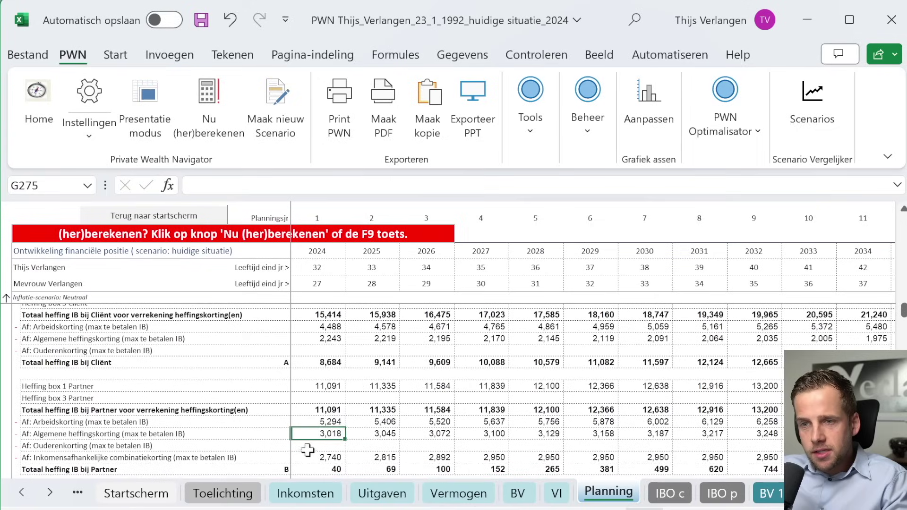
left_click(307, 456)
scroll(309, 454, "down", 1)
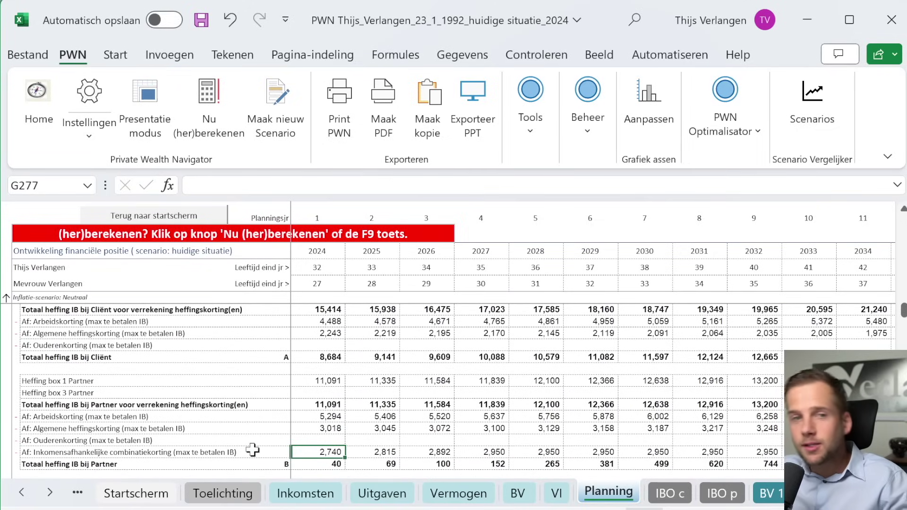
scroll(274, 450, "down", 1)
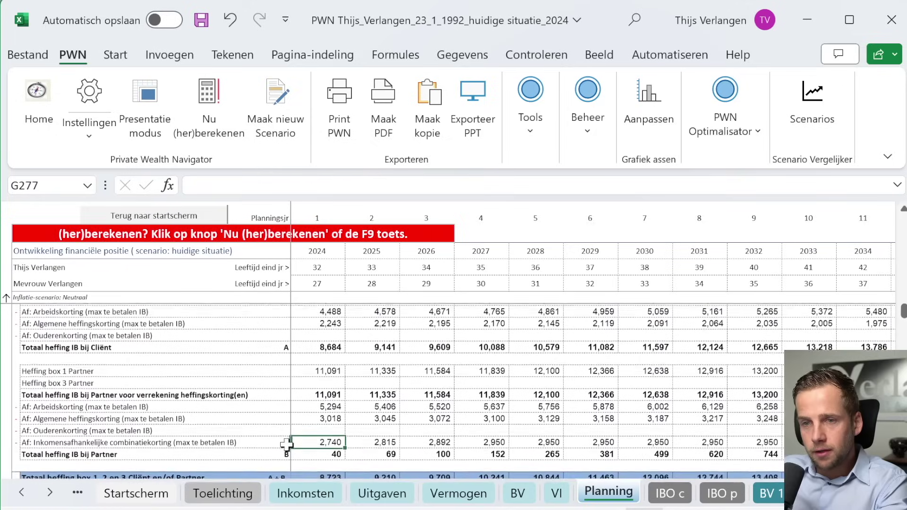
left_click(339, 452)
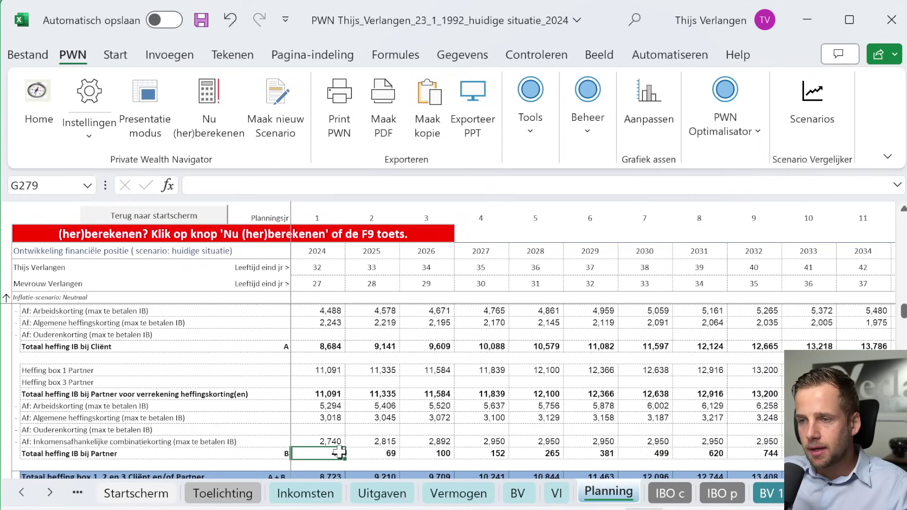
Review the 2024 box 3 assets: private savings and investments, real estate value and the total taxable assets
scroll(340, 452, "down", 10)
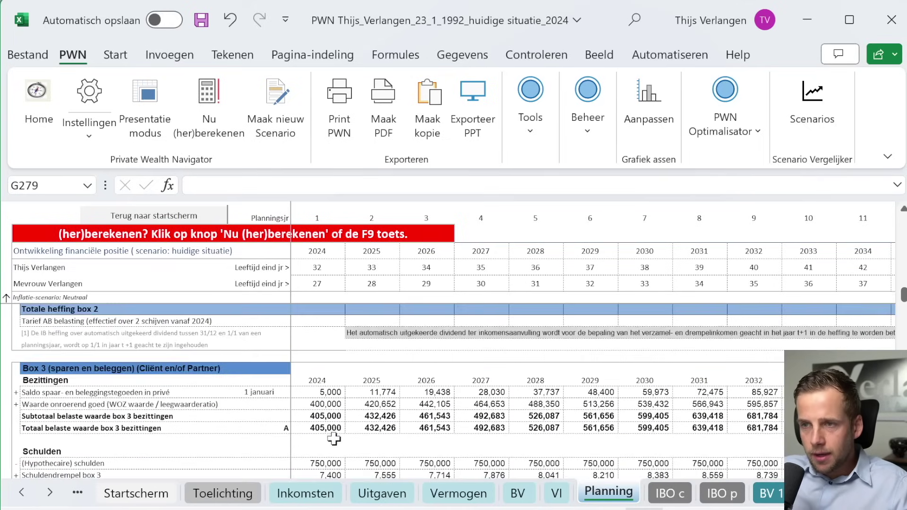
scroll(334, 440, "down", 1)
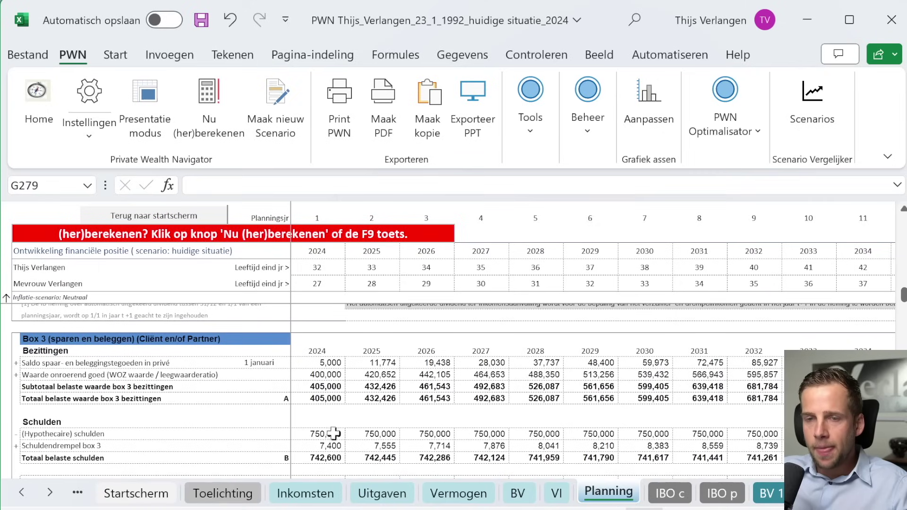
left_click(333, 363)
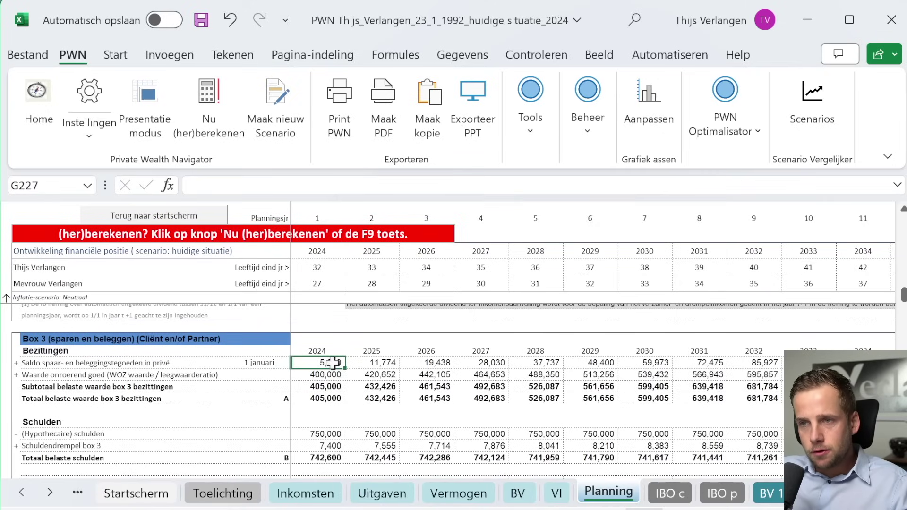
left_click(333, 374)
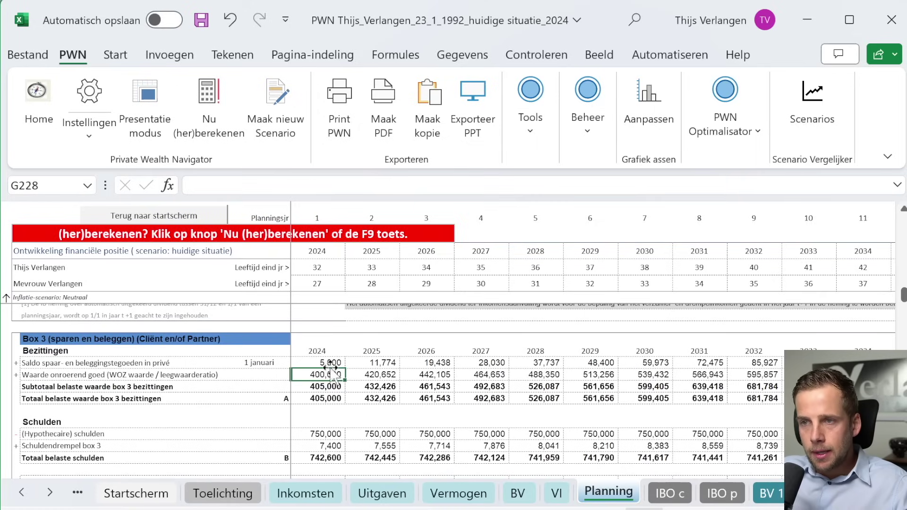
left_click(330, 398)
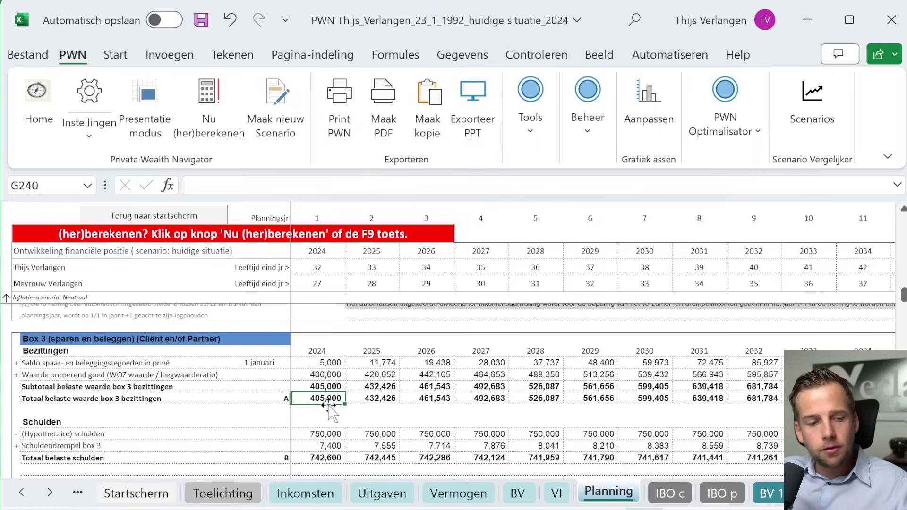
Review the 2024 box 3 mortgage debts, the debt threshold and the total taxable debts
scroll(330, 425, "down", 1)
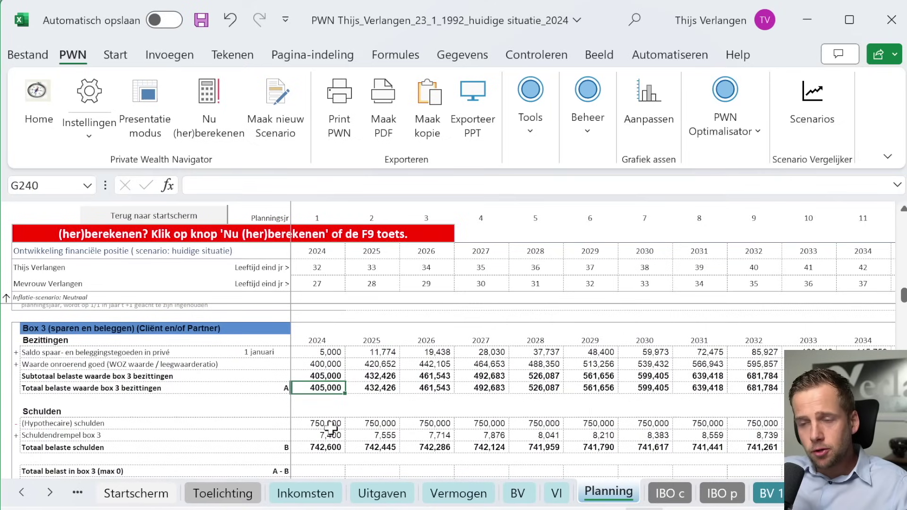
left_click(332, 424)
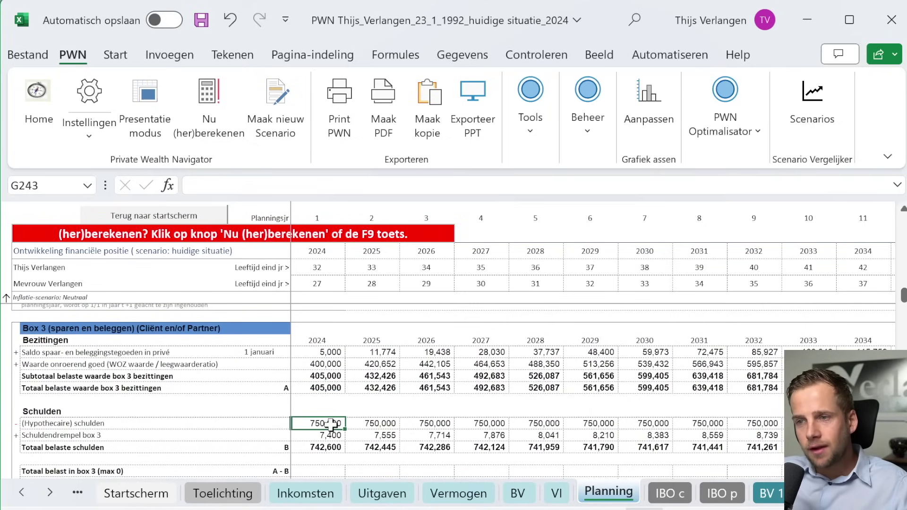
scroll(331, 425, "down", 1)
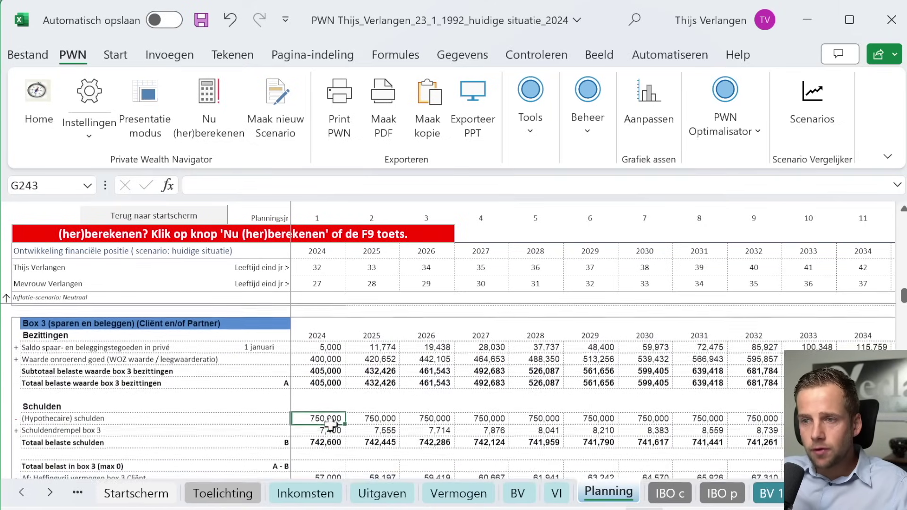
left_click(329, 437)
scroll(329, 438, "down", 1)
scroll(329, 438, "down", 1)
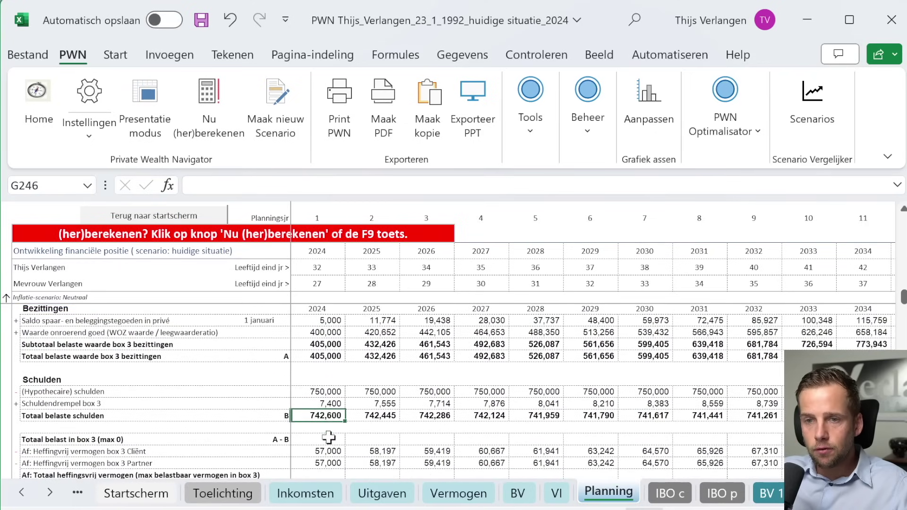
Compare the client's and partner's 2024 box 3 exemptions with the total taxable debts and assets
left_click_drag(325, 463, 324, 449)
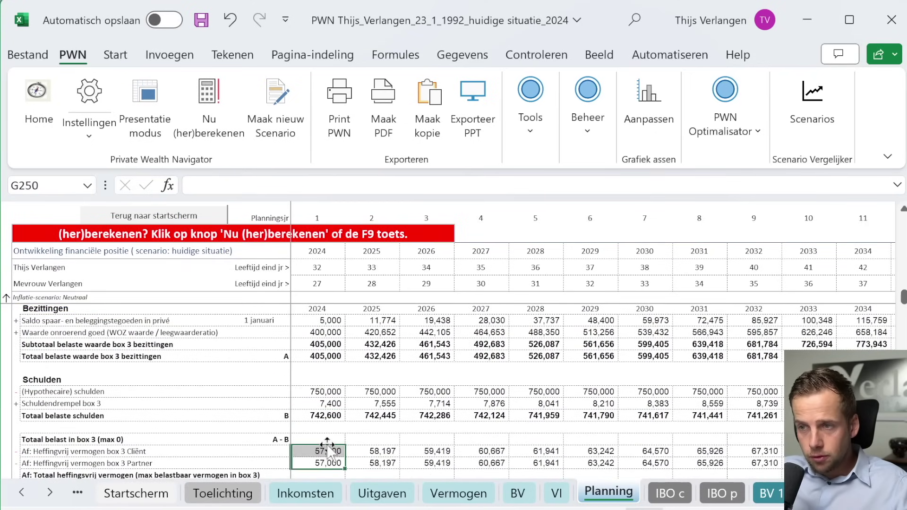
scroll(326, 449, "down", 1)
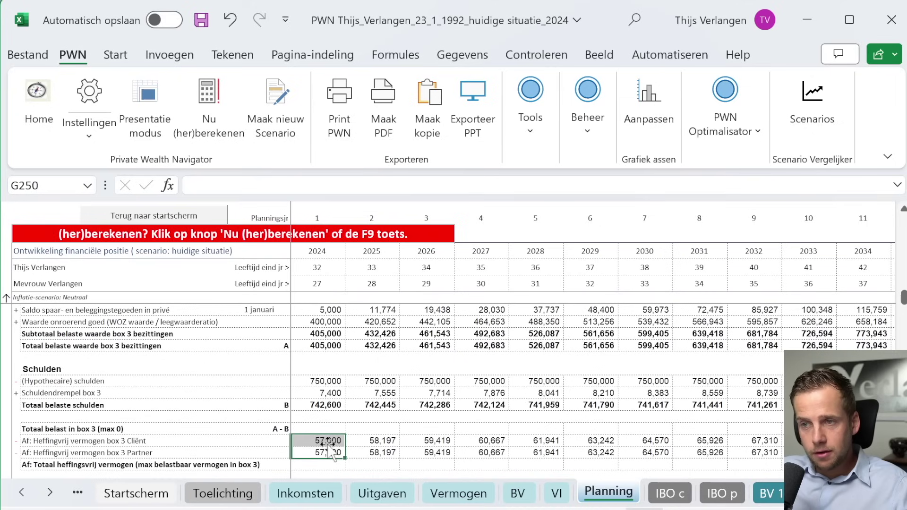
left_click(321, 405)
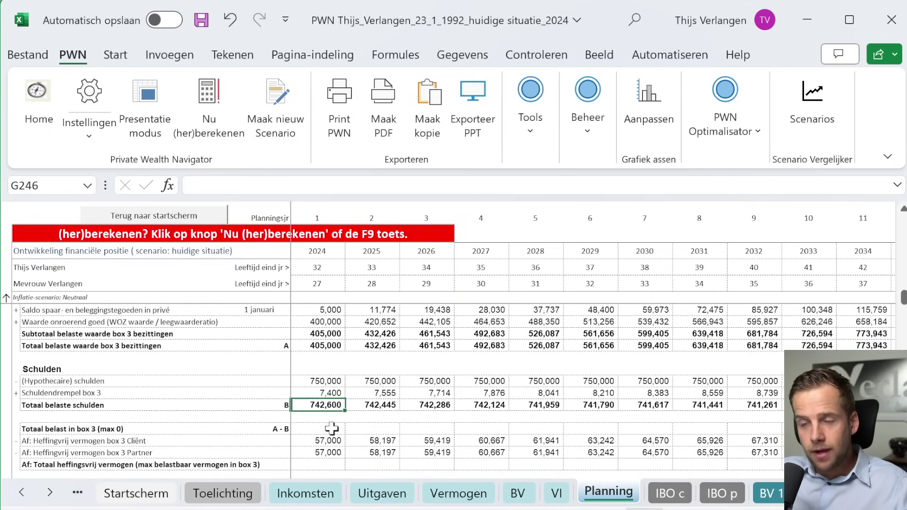
scroll(332, 427, "up", 1)
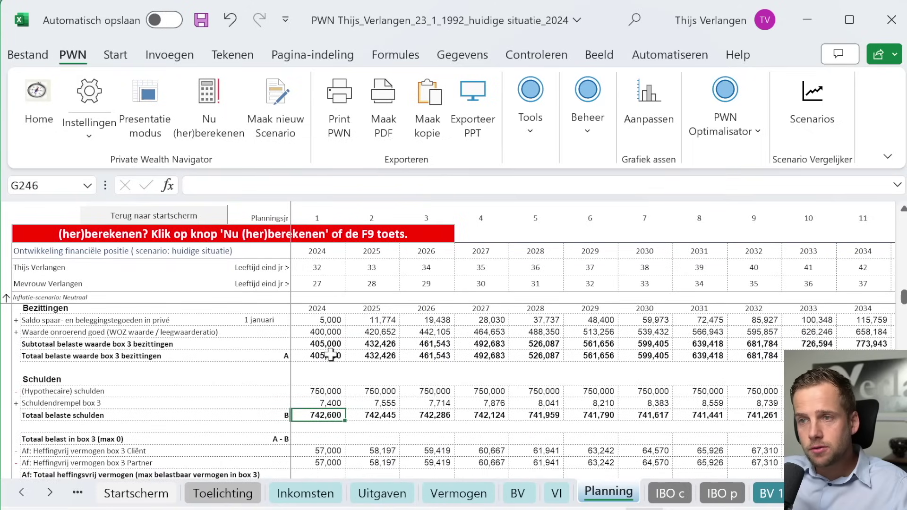
scroll(329, 400, "down", 1)
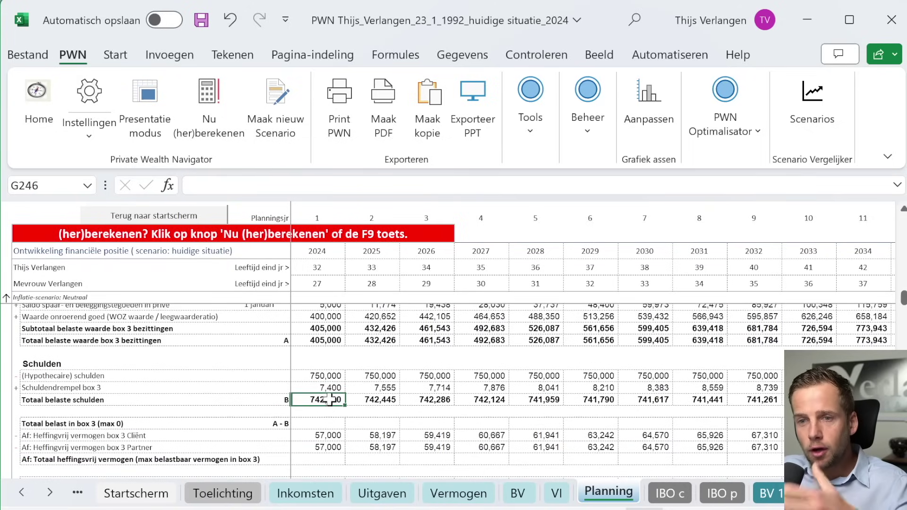
Examine the total tax-exempt wealth row of box 3 across the planning years, starting from 2024
scroll(330, 399, "down", 1)
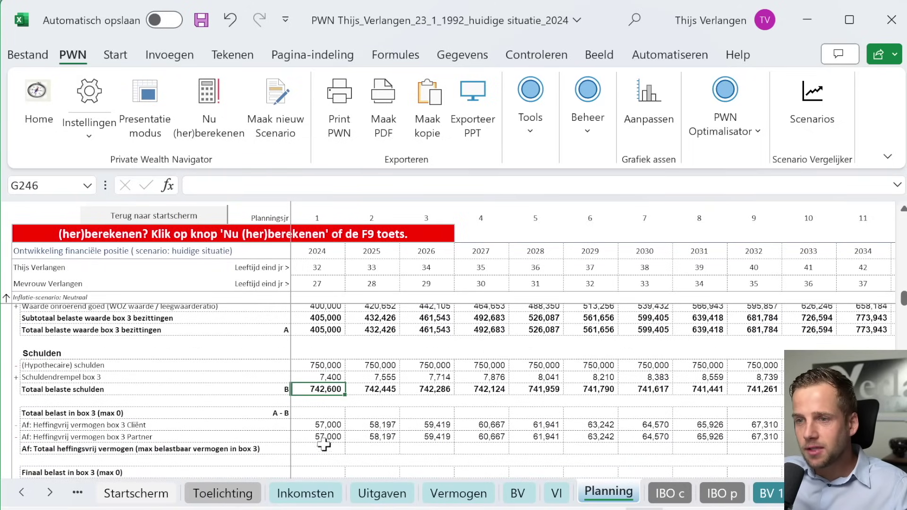
left_click_drag(315, 449, 770, 438)
scroll(570, 396, "up", 1)
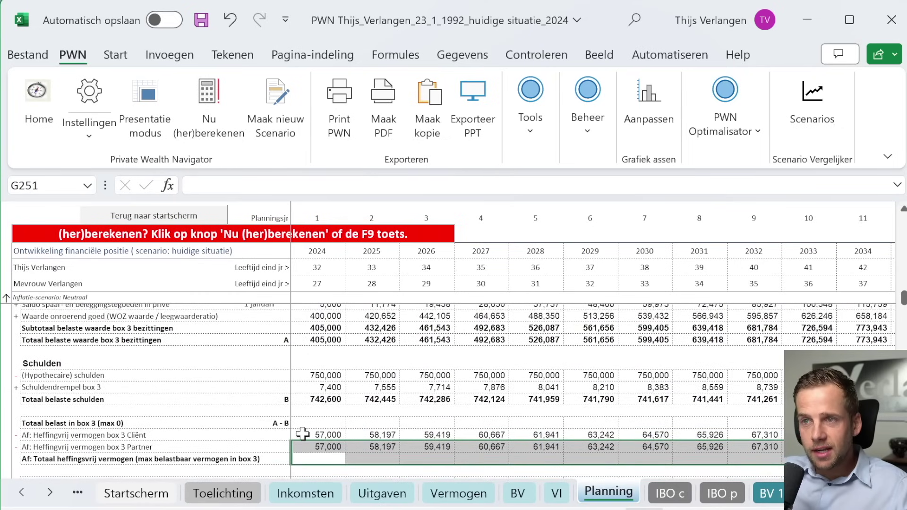
left_click(321, 459)
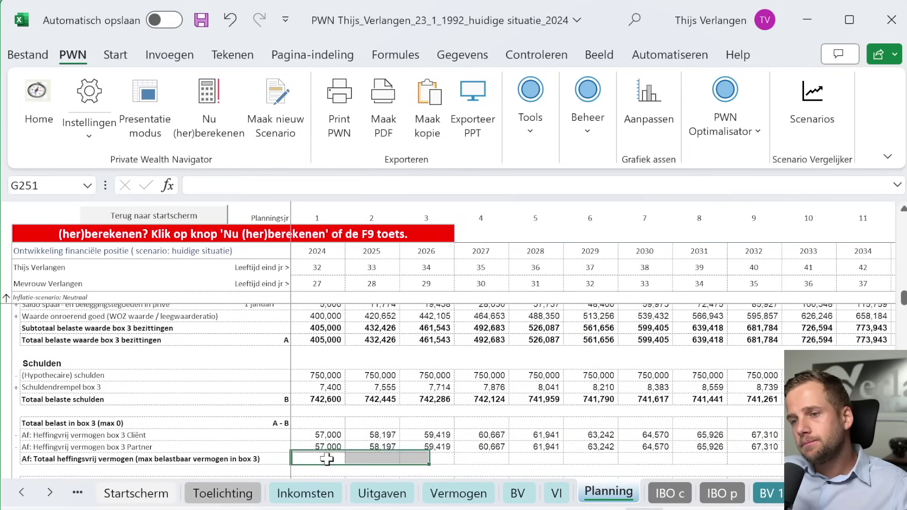
Review the box 2 dividend and levy rows together with the box 3 assets and debts below them
scroll(355, 434, "up", 1)
scroll(356, 434, "up", 5)
scroll(356, 435, "down", 1)
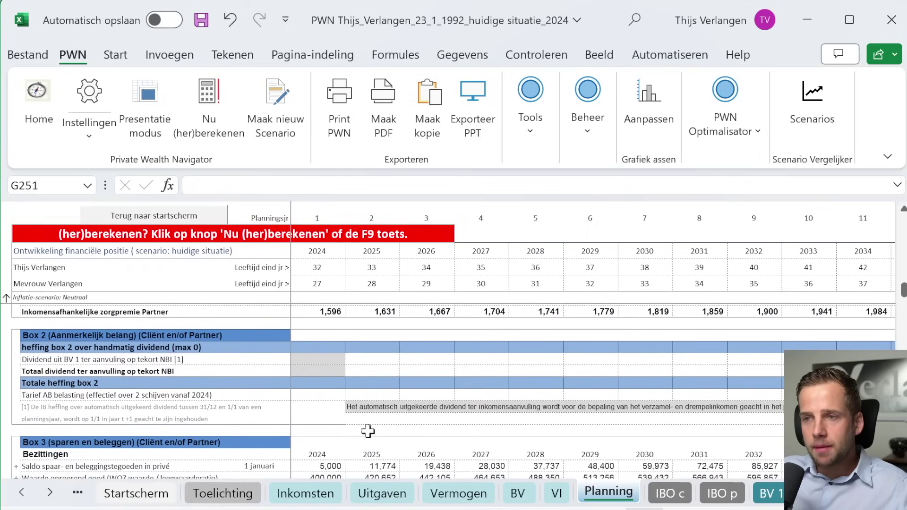
scroll(444, 451, "down", 1)
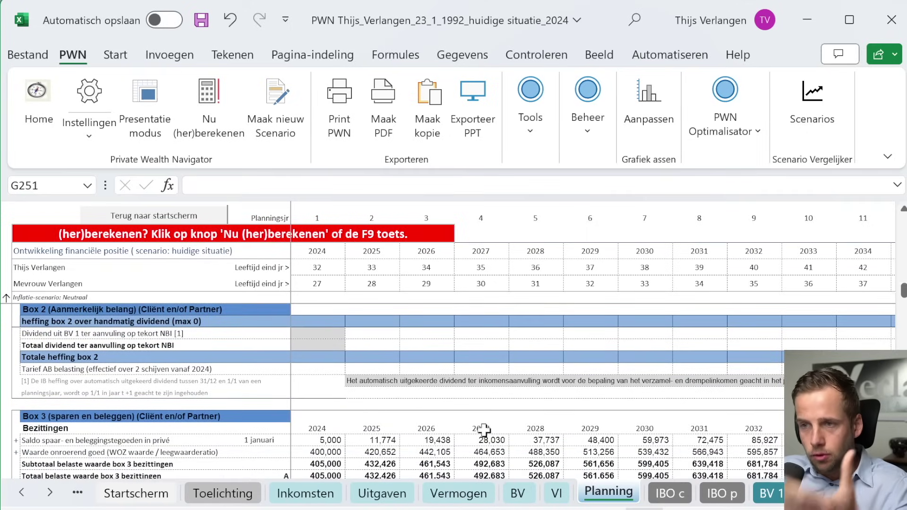
scroll(511, 452, "down", 4)
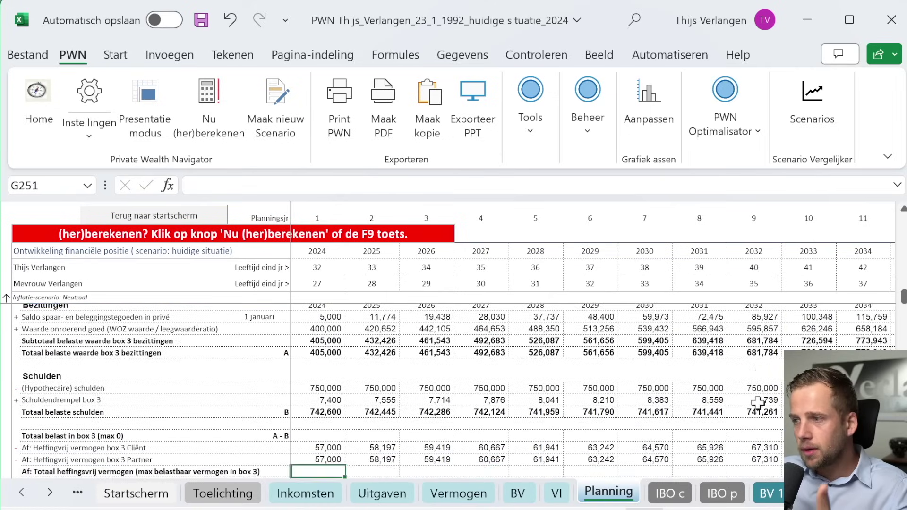
Check the BV 1 projection sheet and return to the Planning sheet
scroll(744, 390, "down", 1)
left_click(766, 493)
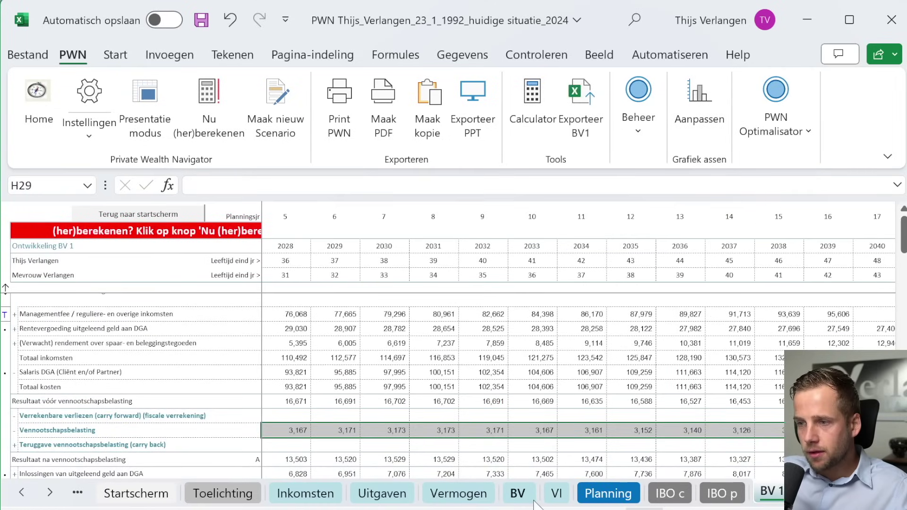
left_click(619, 504)
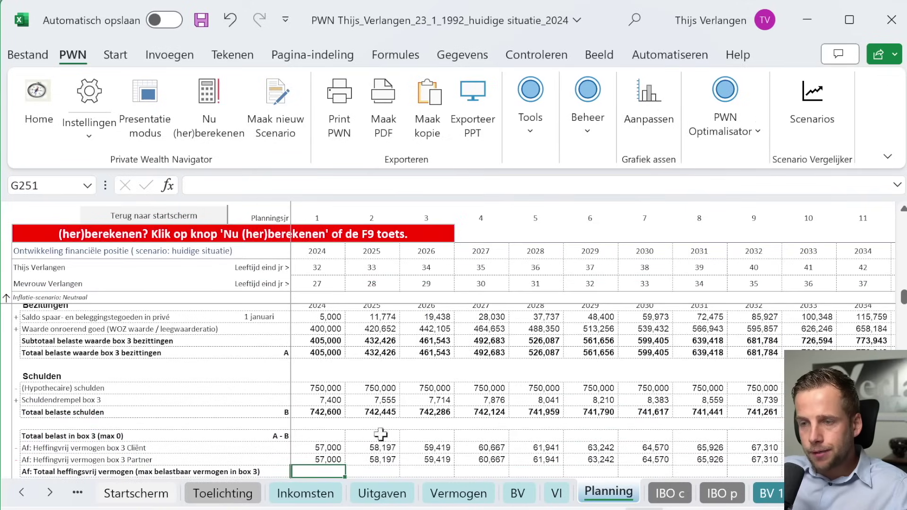
Go back through the box 1 calculations to the private overview and review 2024 total income and specific expenses
scroll(334, 422, "up", 10)
scroll(334, 421, "down", 2)
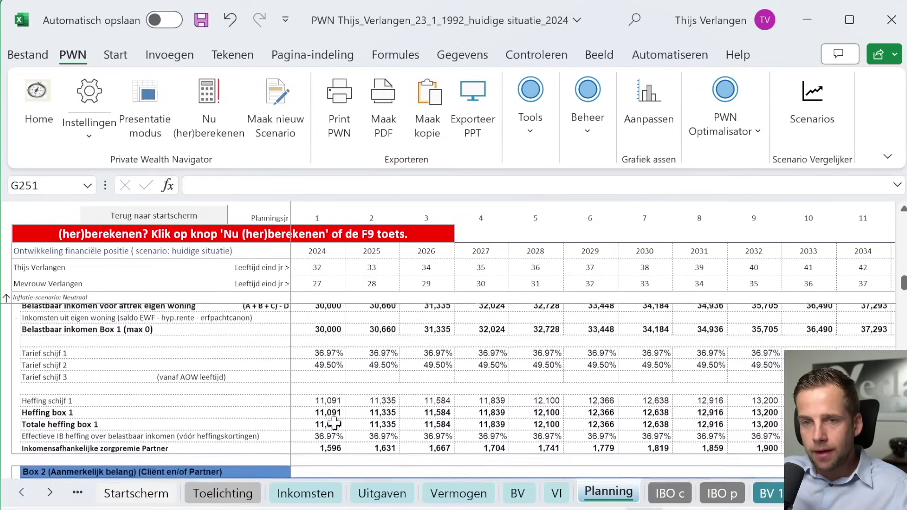
scroll(334, 415, "up", 2)
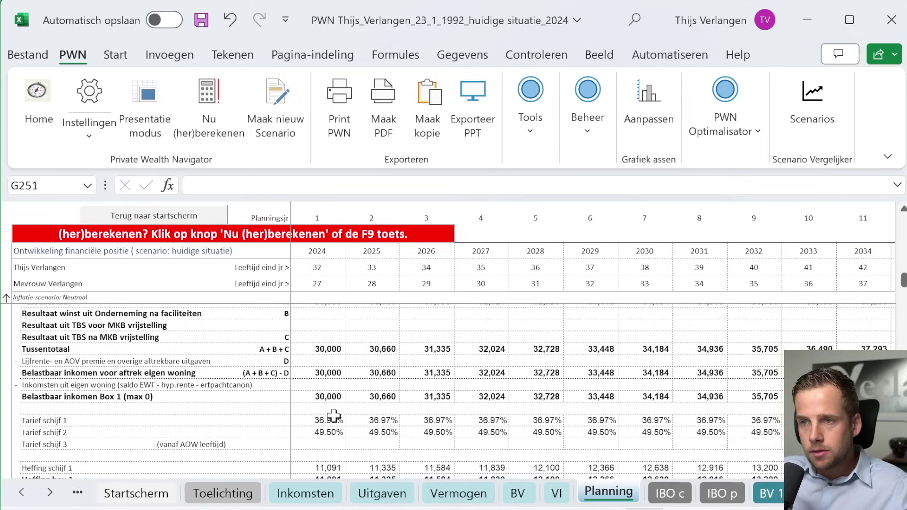
scroll(334, 415, "up", 4)
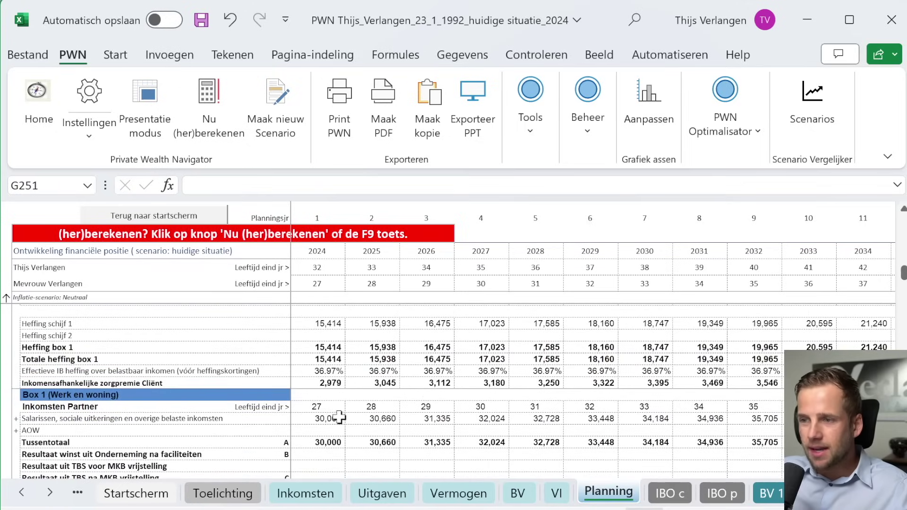
scroll(335, 416, "up", 5)
scroll(340, 417, "up", 10)
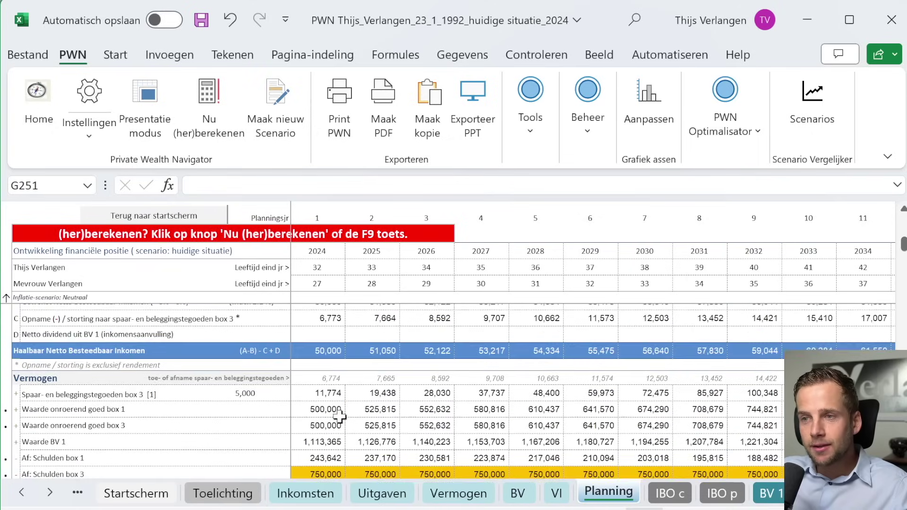
scroll(337, 409, "down", 3)
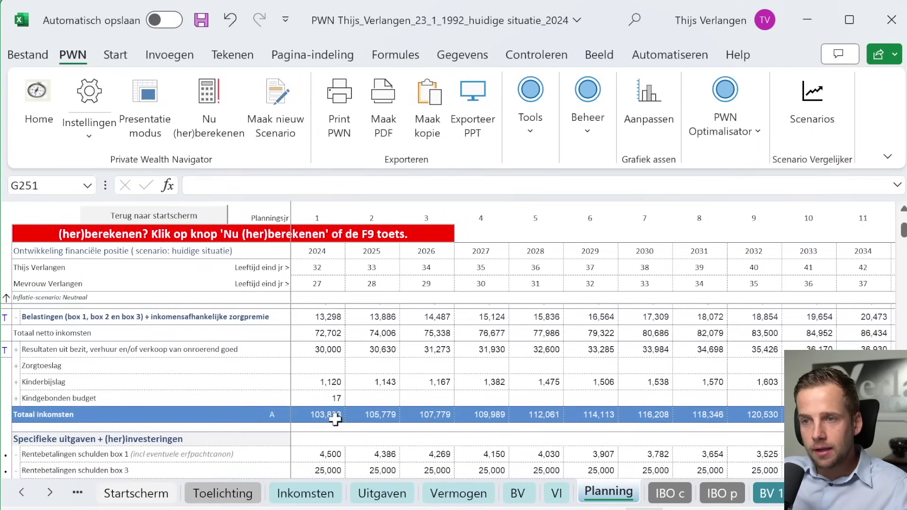
left_click(335, 417)
scroll(335, 417, "down", 2)
scroll(335, 416, "down", 1)
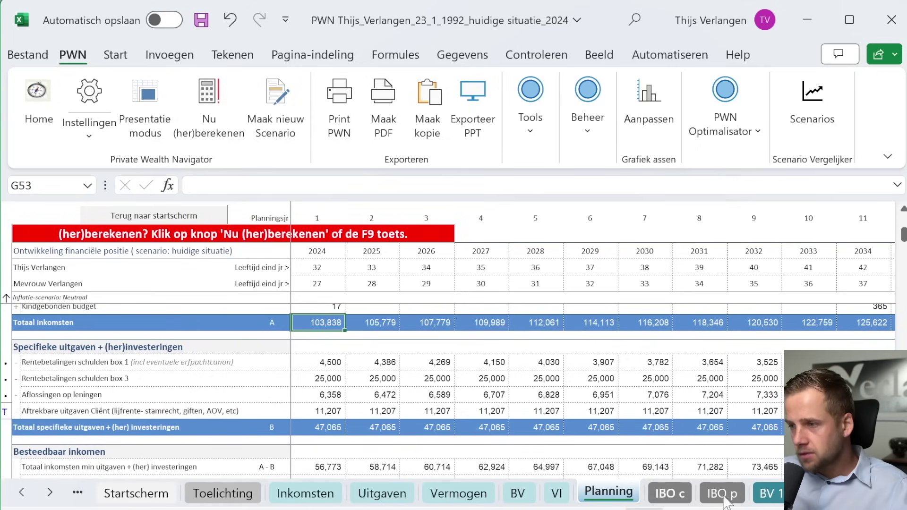
Open the Grafiek (1) sheet and examine the deposits in the withdrawals and deposits chart
left_click(765, 493)
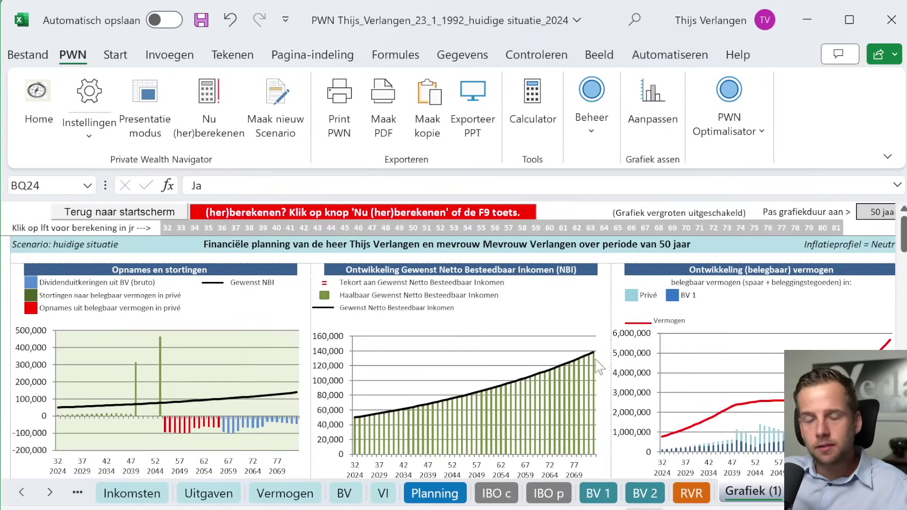
scroll(57, 330, "down", 1)
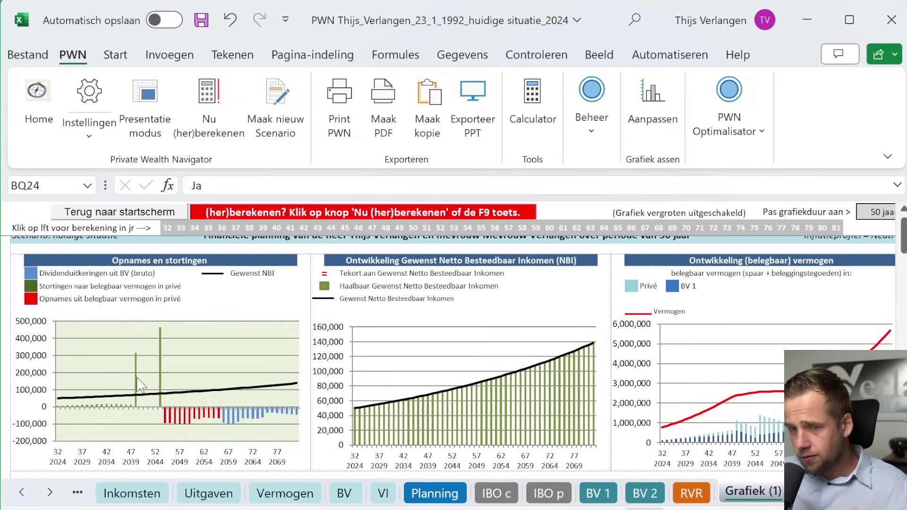
mouse_move(139, 384)
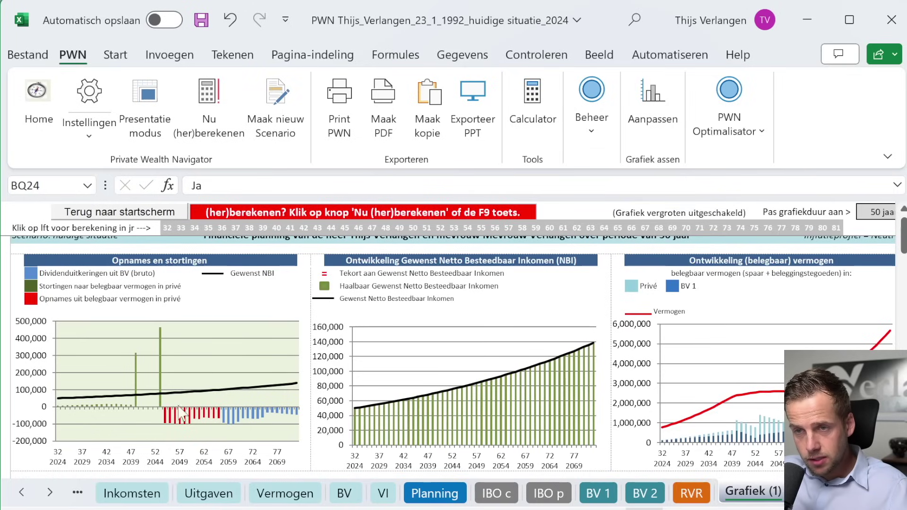
Examine the withdrawals, net disposable income and asset charts, followed by the total income/expenses and bucket development charts
mouse_move(234, 427)
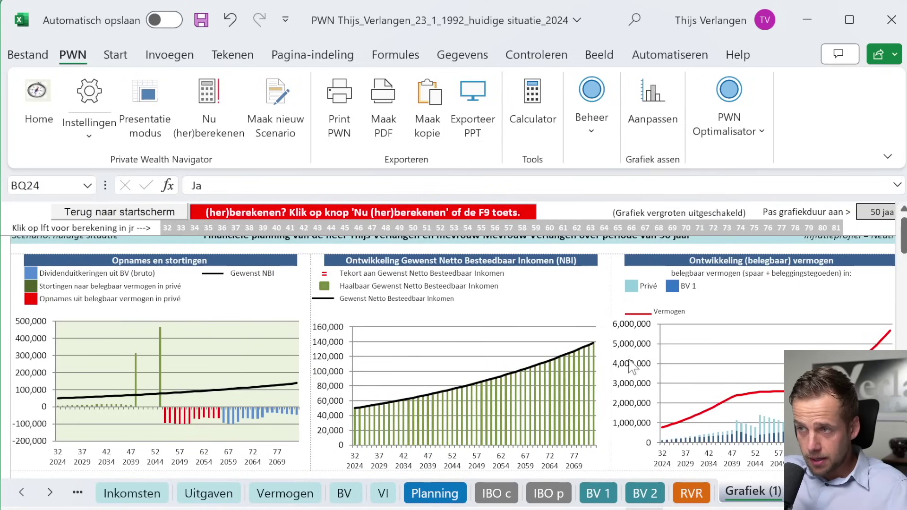
mouse_move(593, 345)
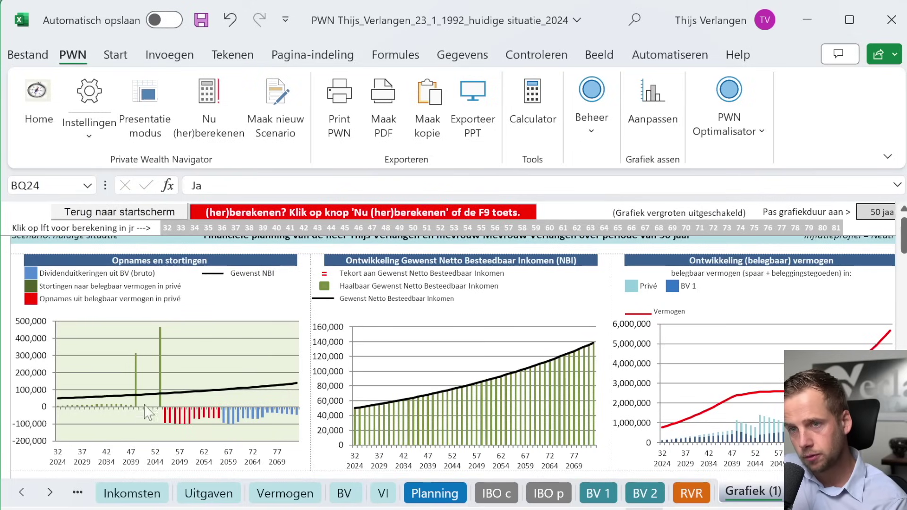
scroll(255, 392, "down", 1)
scroll(265, 385, "down", 6)
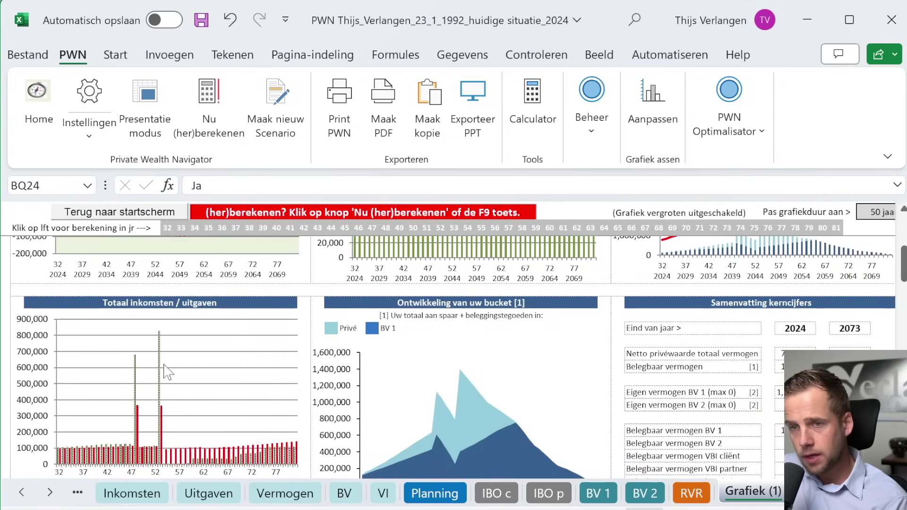
scroll(156, 392, "down", 1)
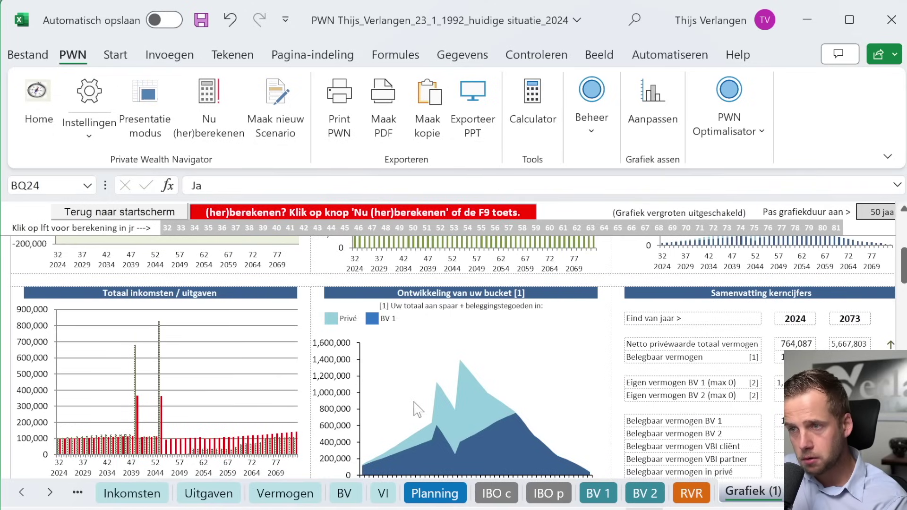
Examine the joint box 1 gross income chart and the client's gross and taxable box 1 income chart
scroll(501, 399, "down", 10)
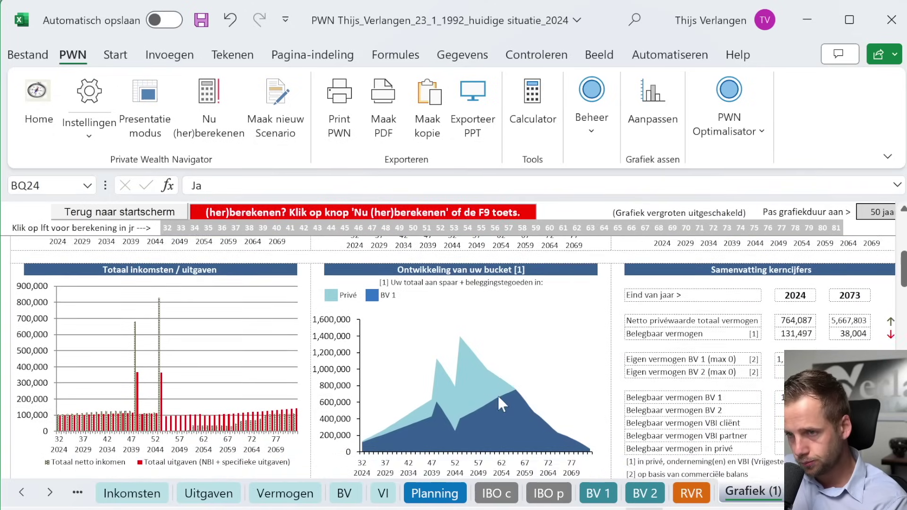
scroll(341, 359, "up", 4)
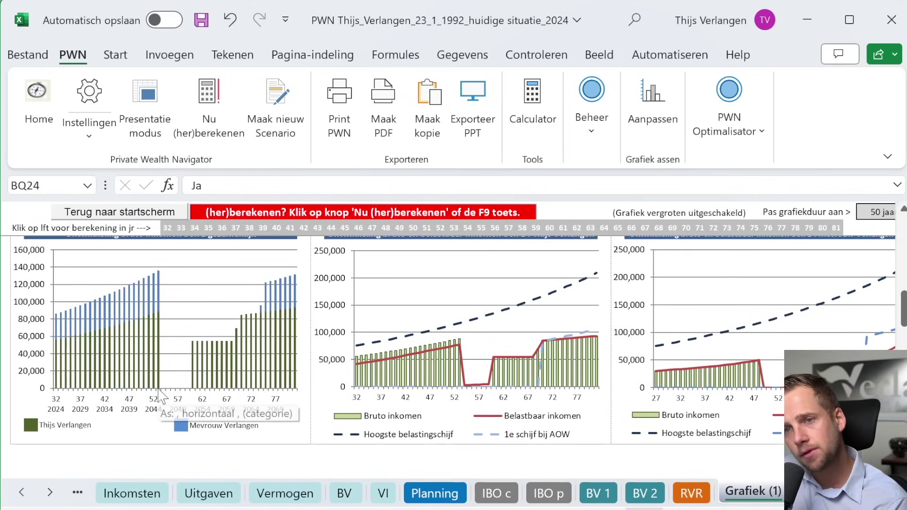
scroll(156, 369, "up", 1)
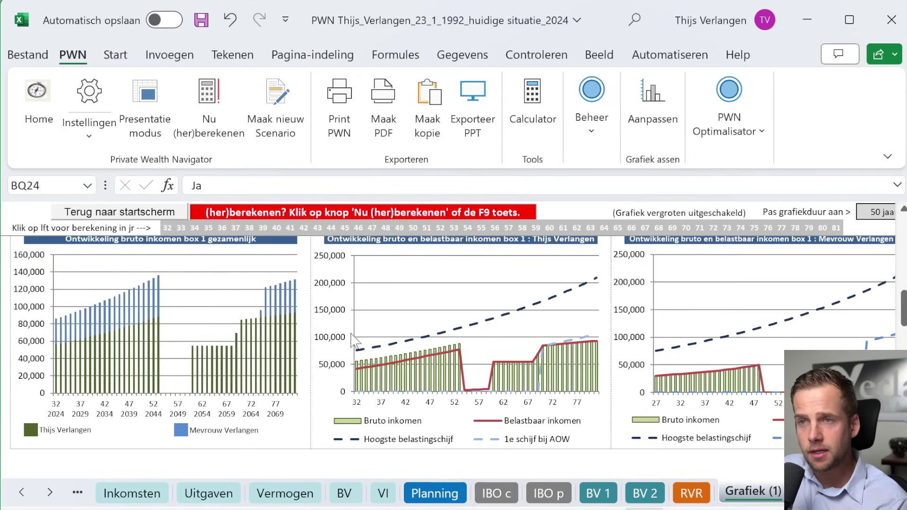
scroll(473, 307, "up", 1)
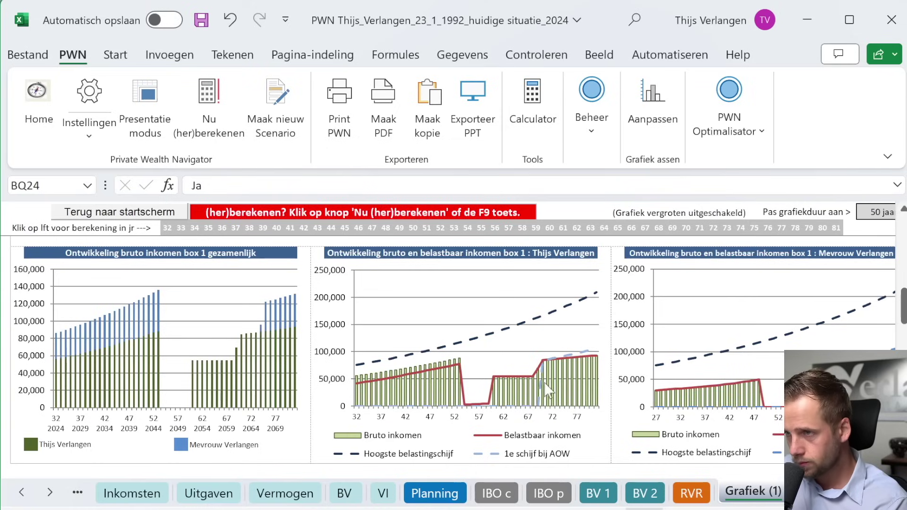
mouse_move(541, 412)
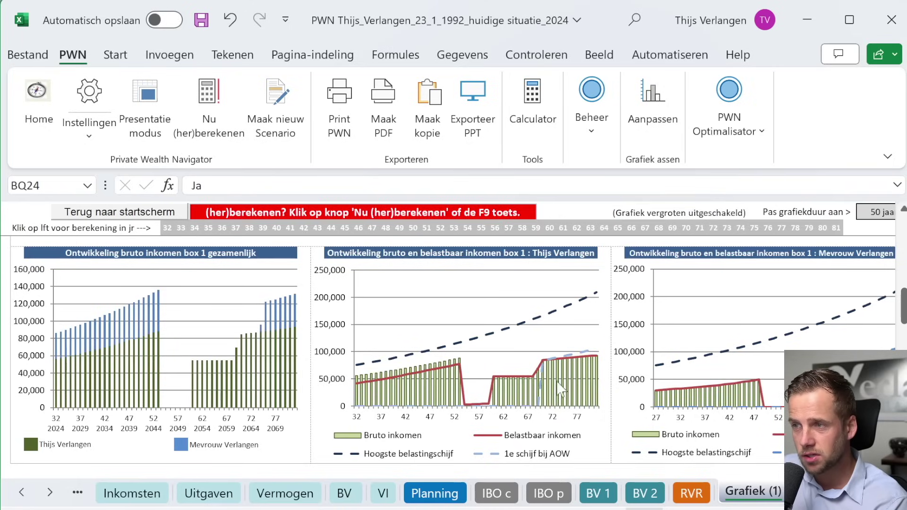
mouse_move(563, 395)
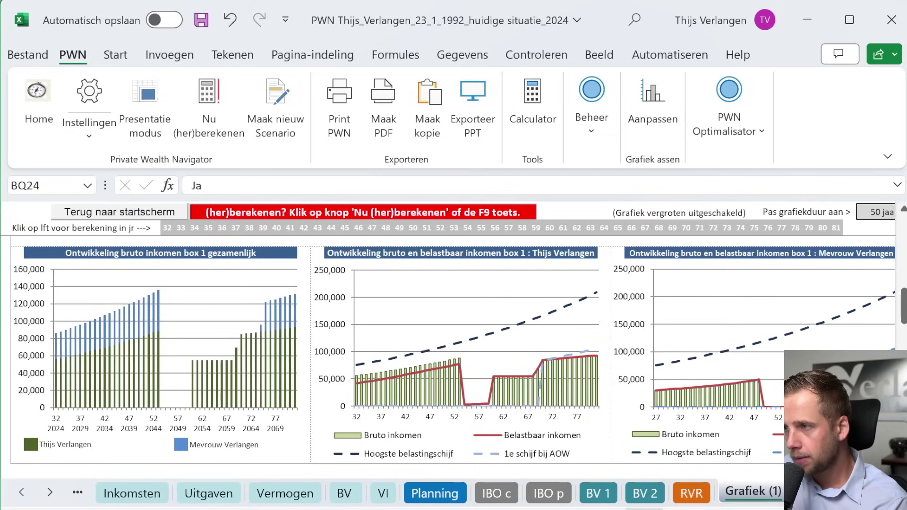
Examine the partner's gross and taxable box 1 income chart beside the client's chart
scroll(447, 333, "right", 10)
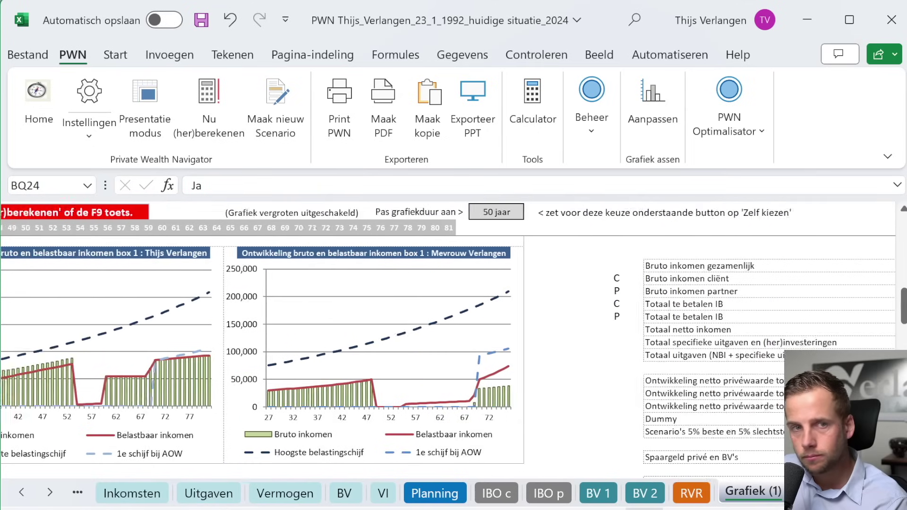
scroll(449, 381, "right", 3)
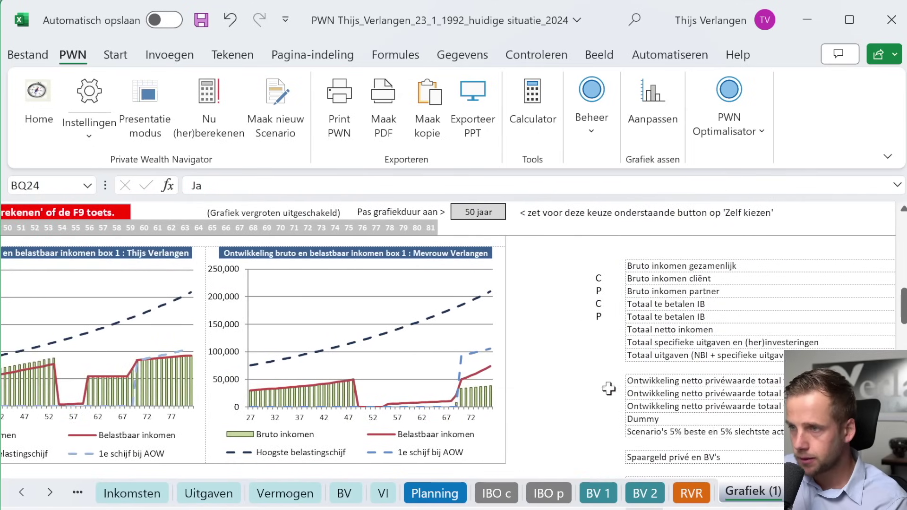
scroll(608, 388, "left", 2)
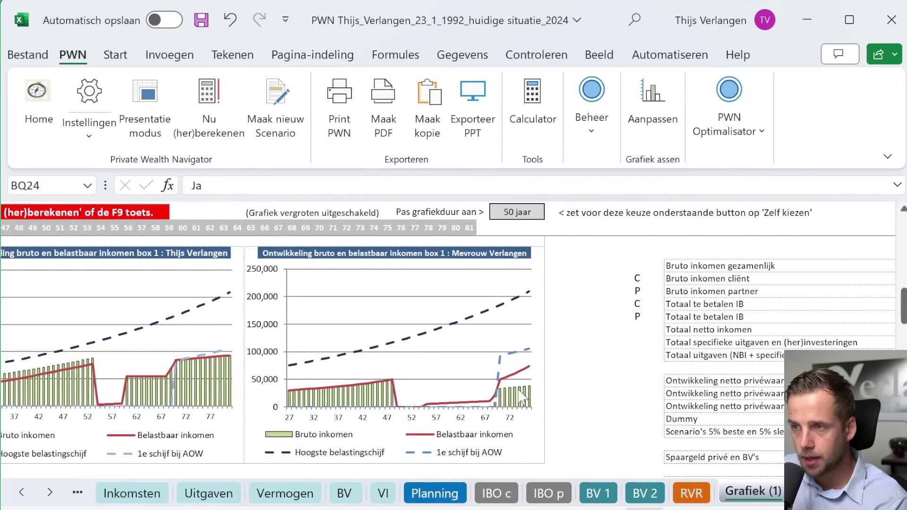
scroll(513, 390, "left", 2)
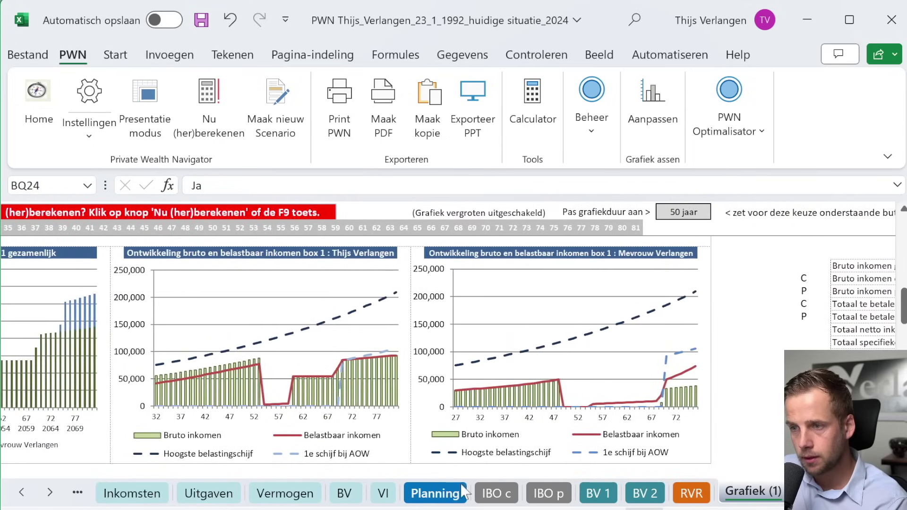
Open the Planning sheet and follow both partners' salary and annuity rows from 2024 to the years after 2045
left_click(435, 493)
scroll(508, 372, "up", 5)
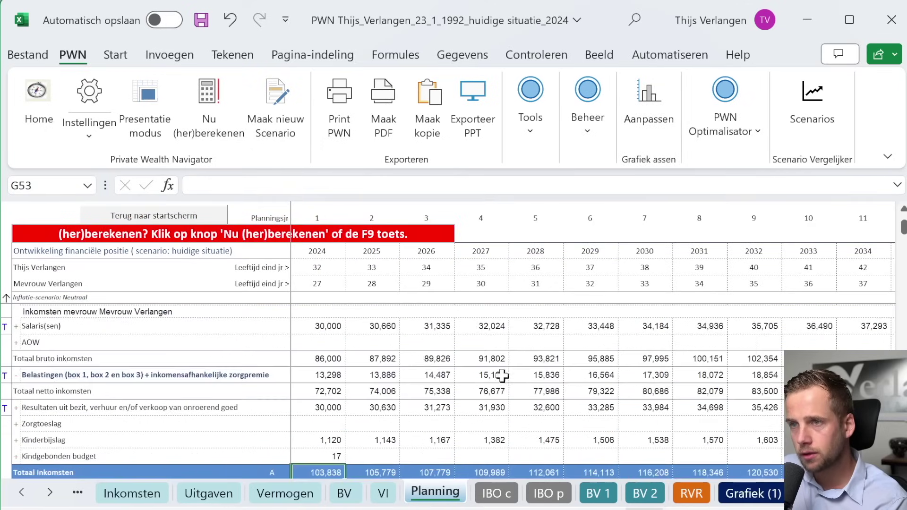
scroll(496, 369, "down", 1)
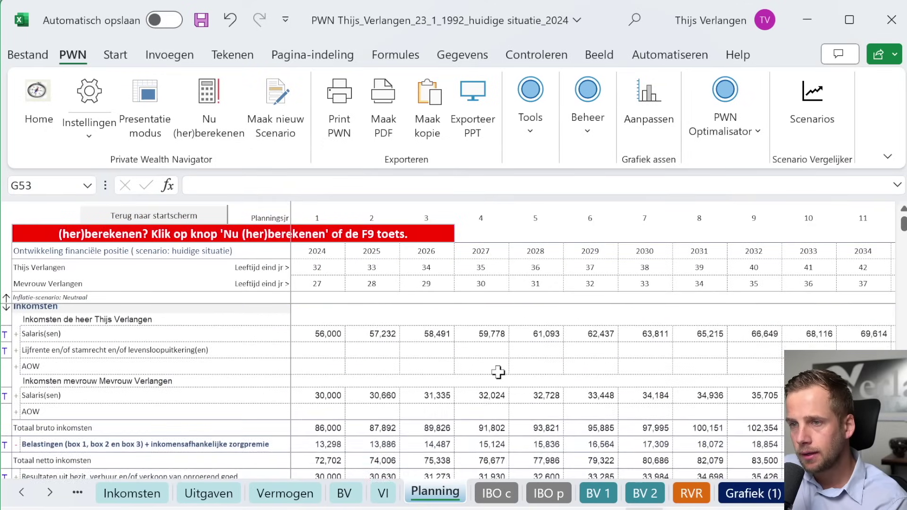
scroll(407, 346, "right", 5)
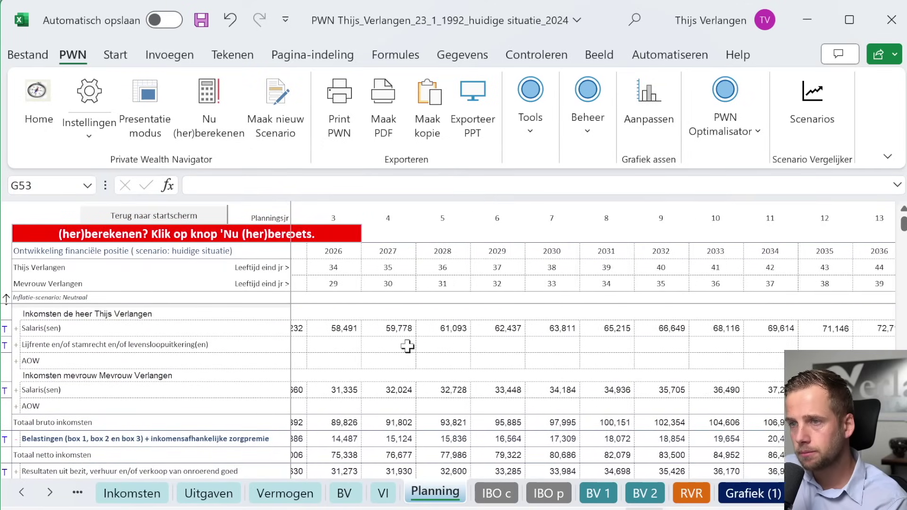
scroll(408, 347, "right", 9)
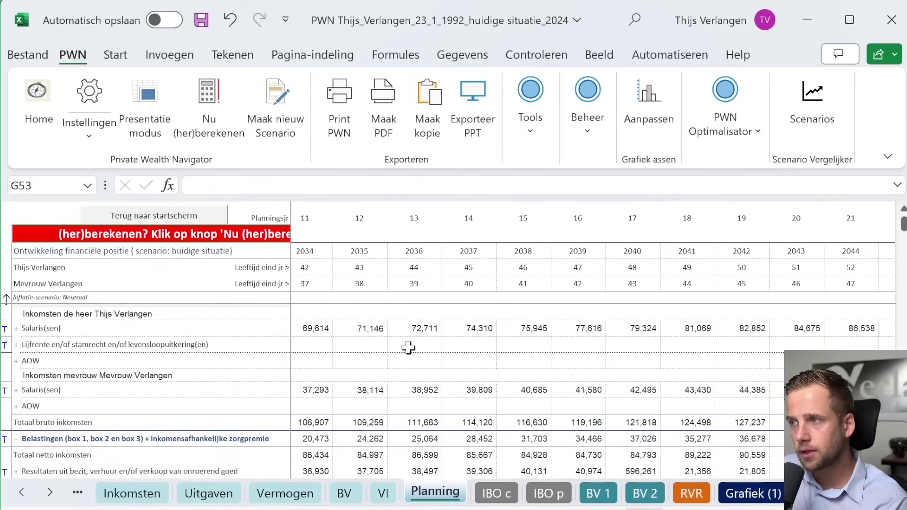
scroll(408, 347, "right", 8)
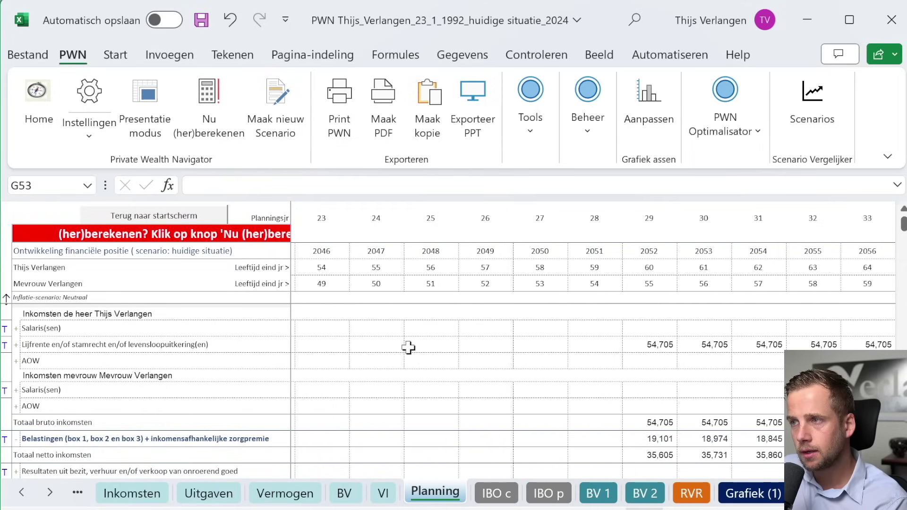
scroll(413, 346, "left", 4)
scroll(414, 346, "right", 2)
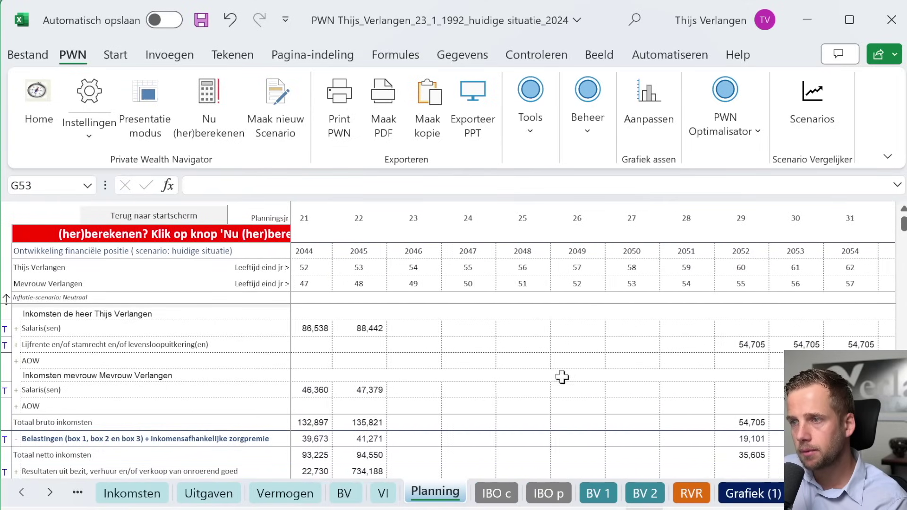
Review total income, specific expenses and disposable income on the Planning sheet for the years from 2046
scroll(581, 387, "down", 5)
scroll(598, 398, "down", 4)
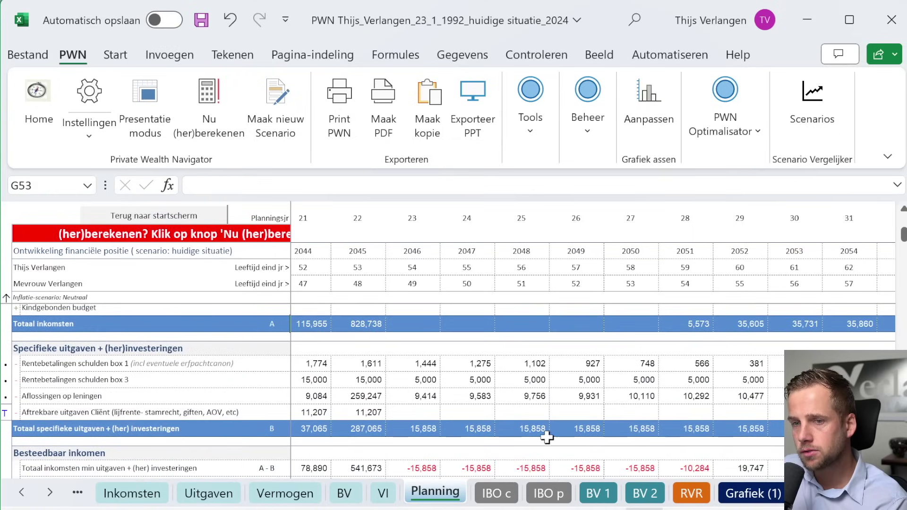
scroll(538, 425, "up", 3)
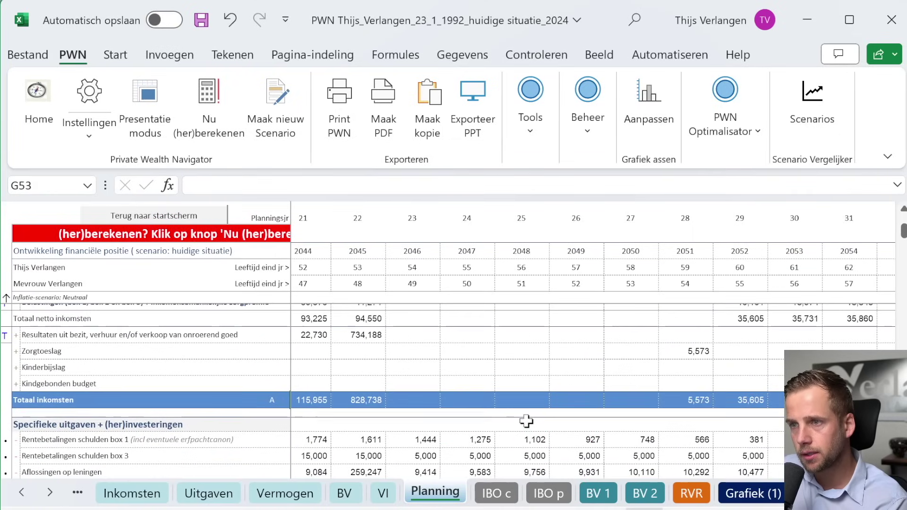
scroll(521, 432, "down", 2)
scroll(519, 434, "down", 2)
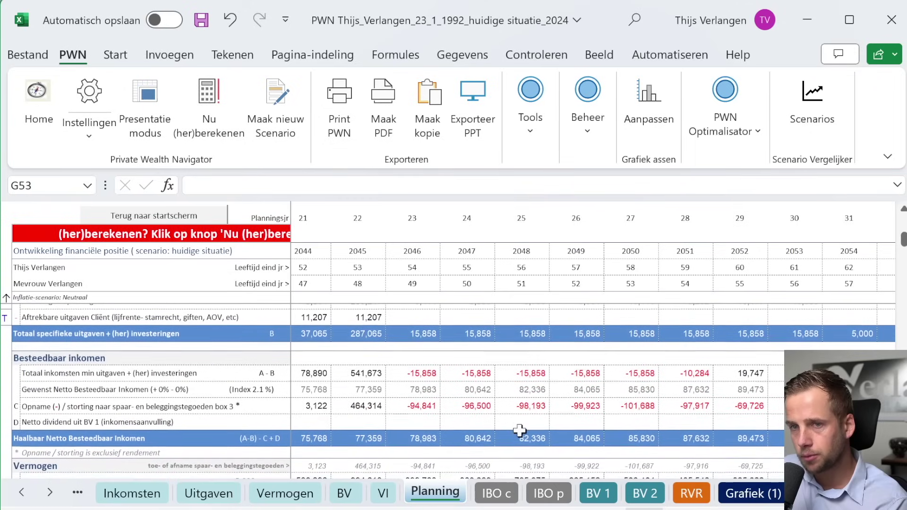
Compare the 2046 withdrawal with the 2045 balance of box 3 savings and investments
left_click(416, 406)
scroll(418, 409, "down", 1)
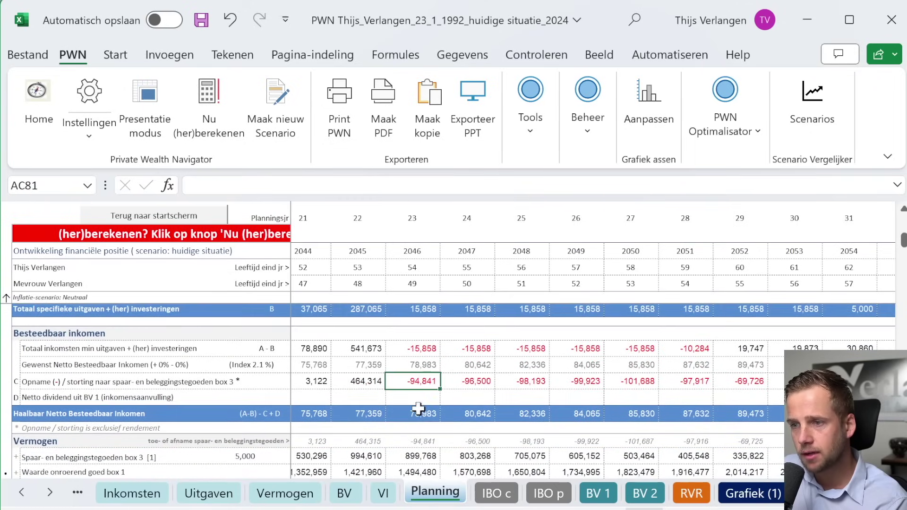
left_click(388, 456)
left_click(376, 456)
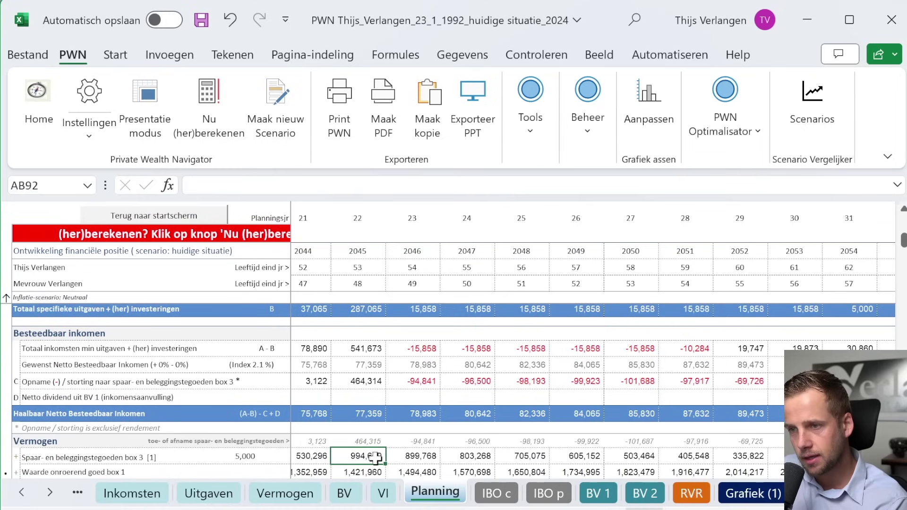
left_click(414, 442)
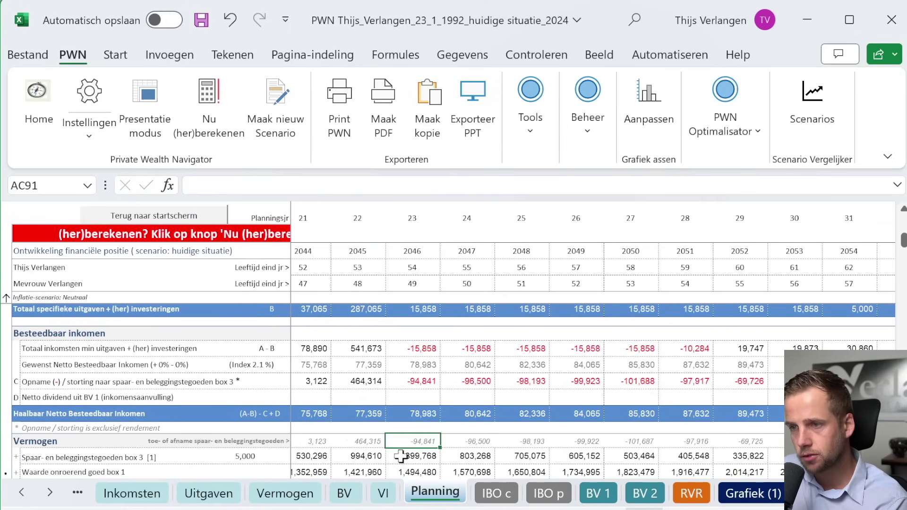
Follow the box 3 savings and investments to 2057 and check the 2058 change in that balance
scroll(614, 455, "right", 6)
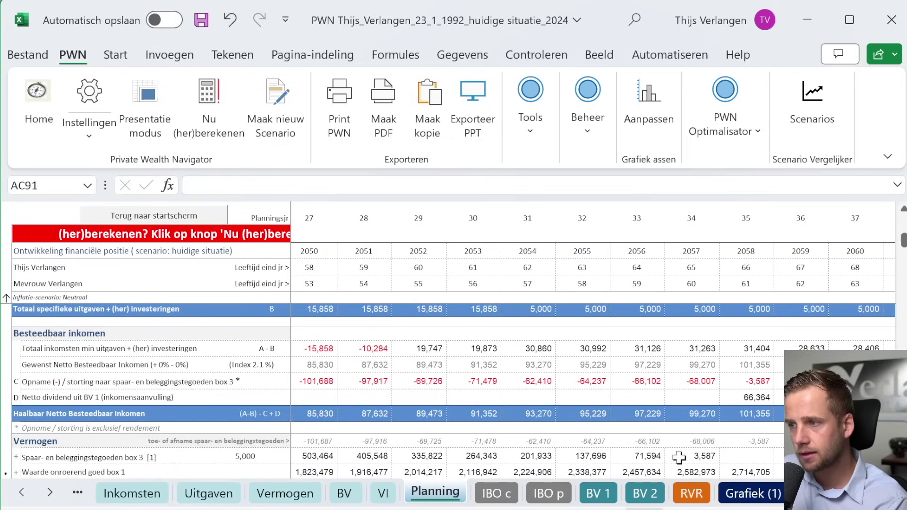
left_click(711, 456)
left_click(721, 445)
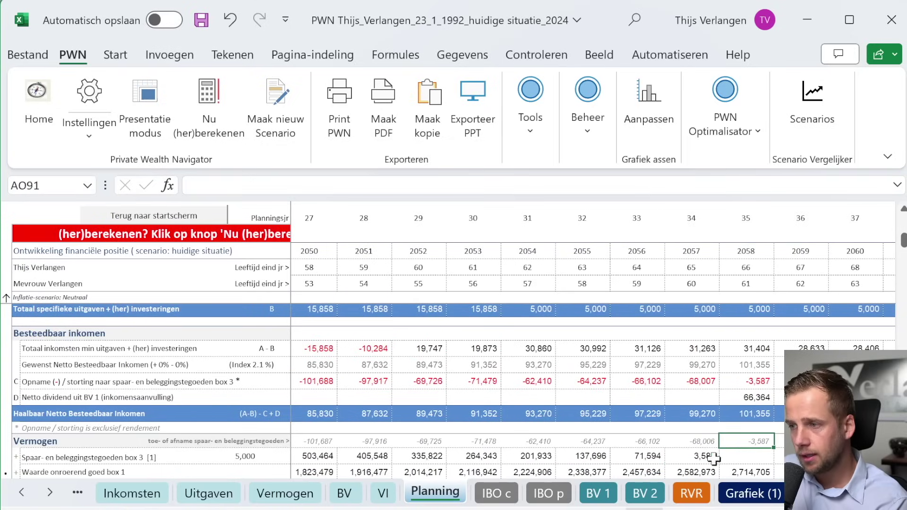
left_click(697, 455)
Review the 2057 income rows and specific expenses down to the disposable income section
scroll(686, 384, "up", 5)
scroll(685, 384, "up", 2)
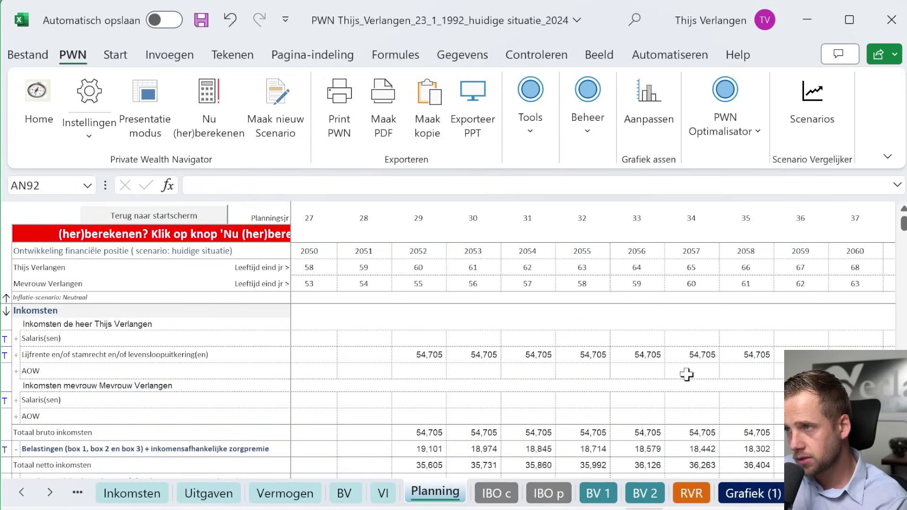
left_click(690, 340)
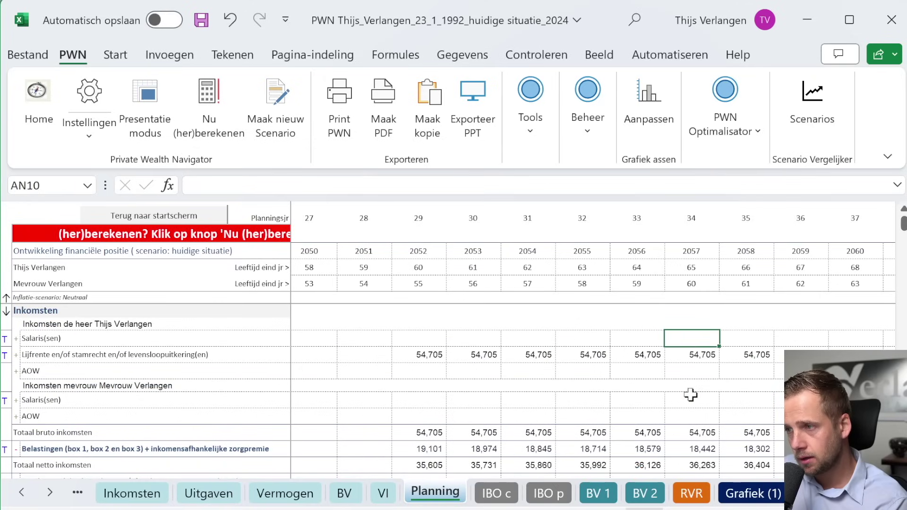
scroll(690, 394, "down", 1)
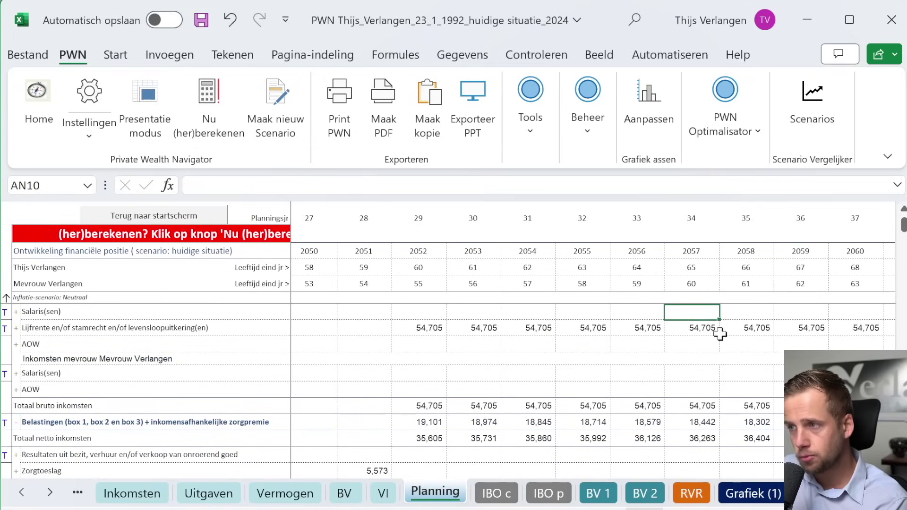
scroll(714, 347, "up", 1)
scroll(684, 377, "down", 4)
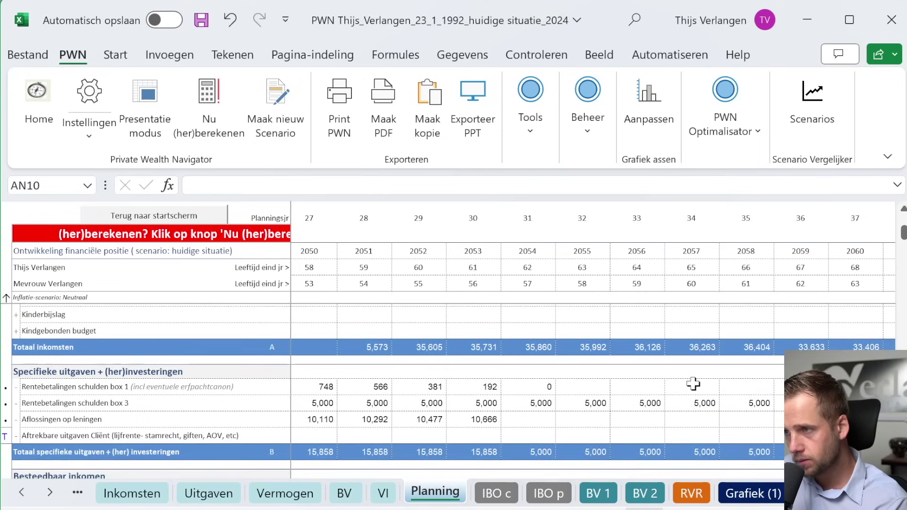
scroll(692, 384, "down", 2)
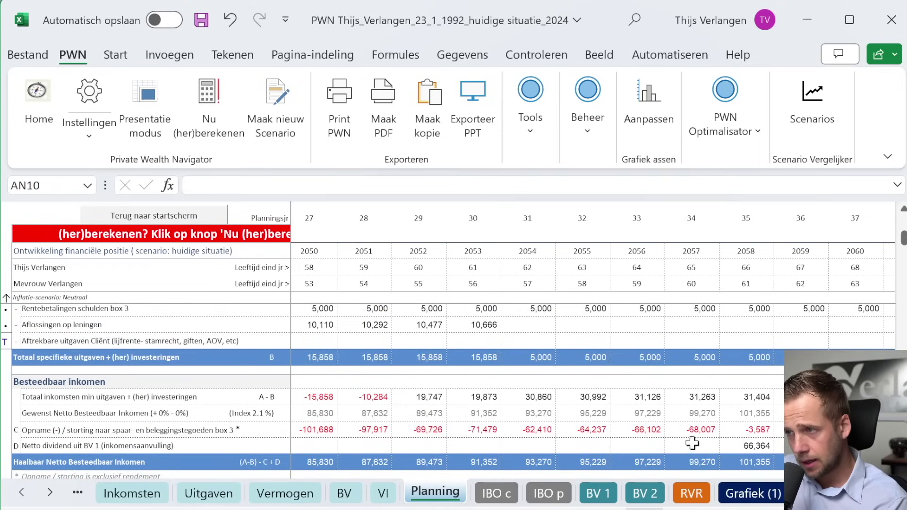
Check the 2057 withdrawal and remaining box 3 savings, plus the 2058 savings and box 1 real estate value
left_click(693, 429)
scroll(694, 428, "down", 2)
left_click(694, 418)
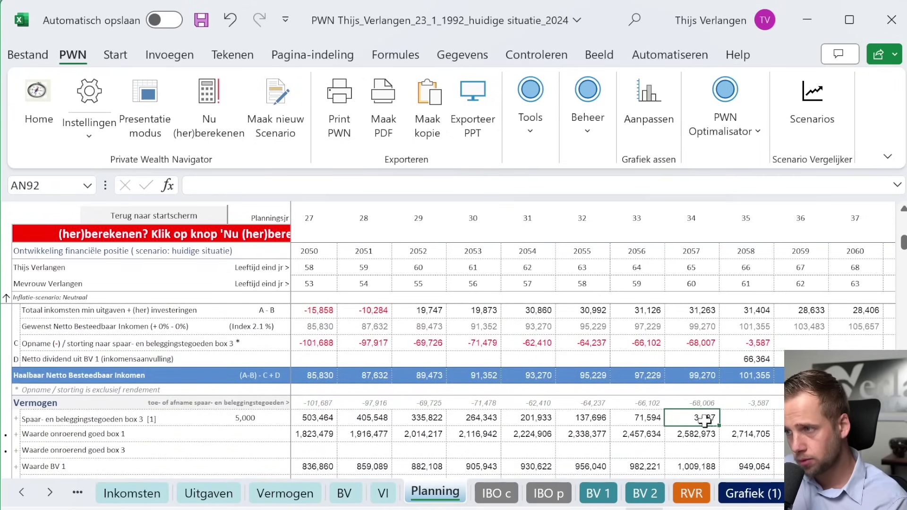
left_click(737, 422)
scroll(737, 422, "down", 1)
left_click(737, 420)
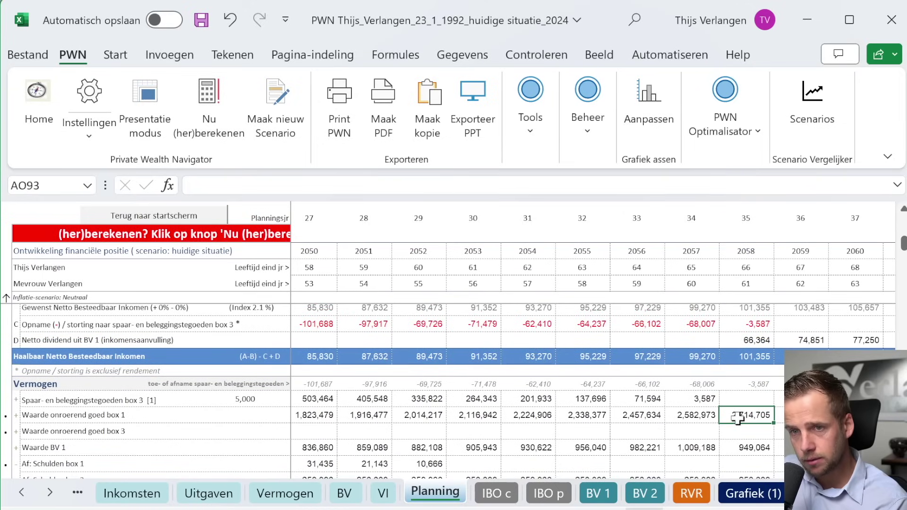
Compare the value of BV 1 in 2058 with its 2057 value in the assets section
left_click(743, 449)
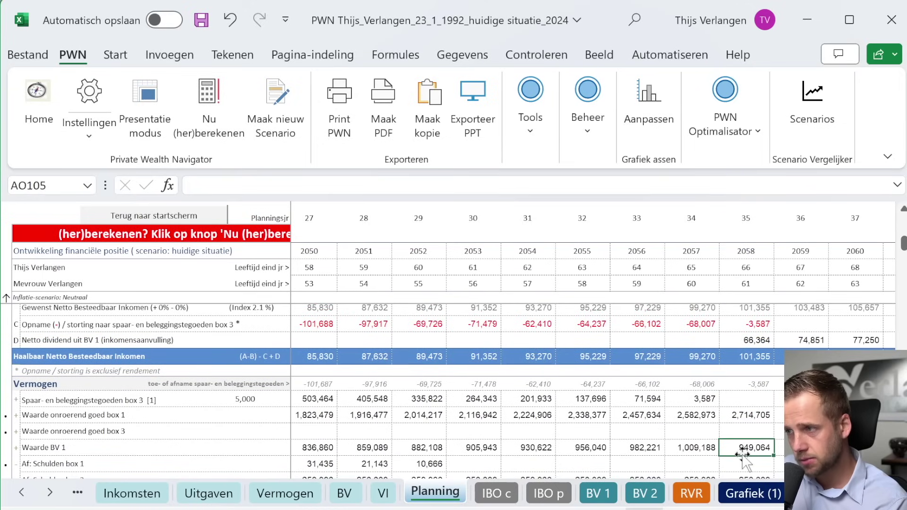
left_click(704, 450)
scroll(705, 449, "down", 1)
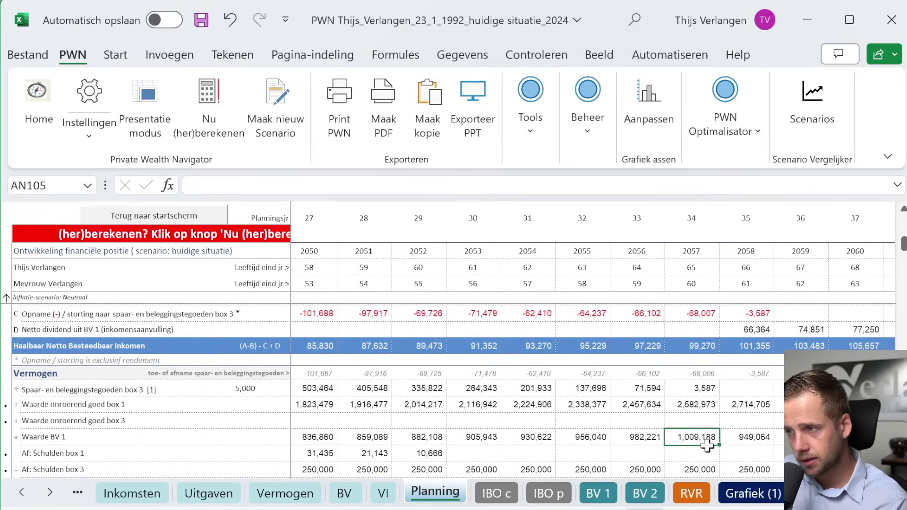
scroll(707, 445, "down", 2)
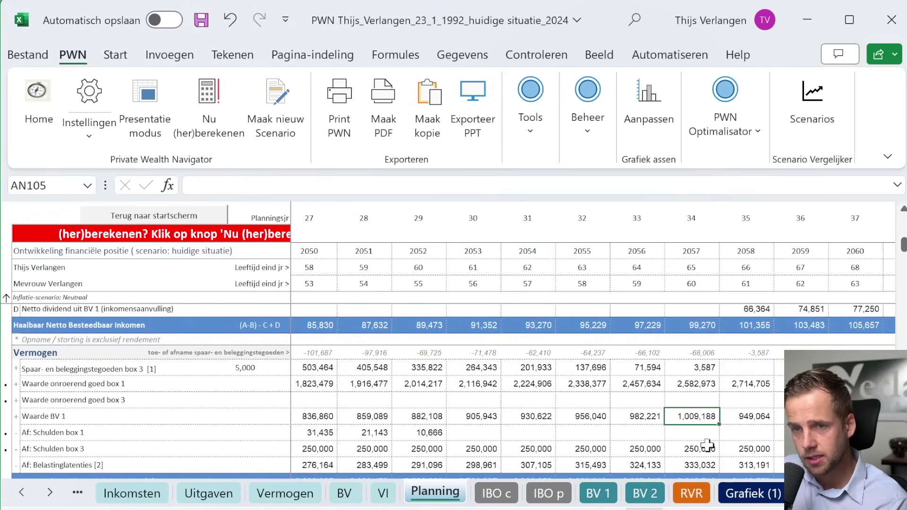
left_click(767, 415)
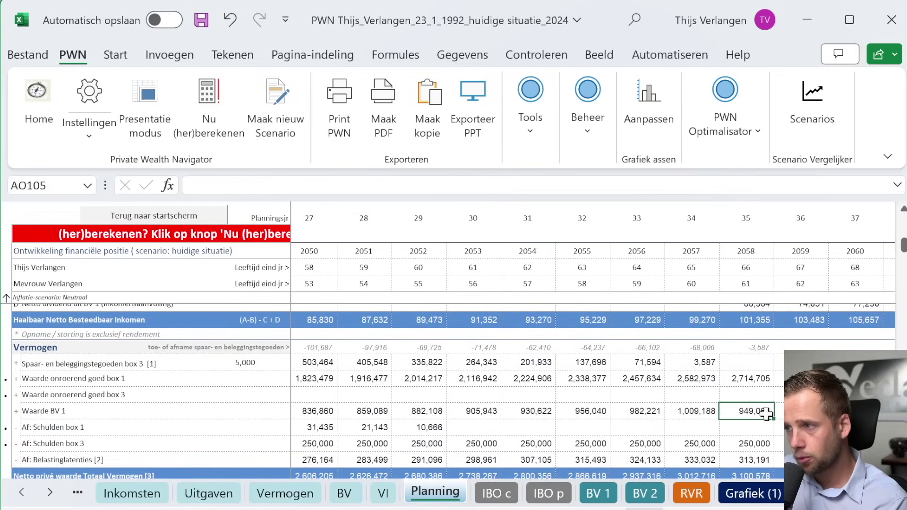
Follow the BV 1 value row onward to the final planning year, 2073
scroll(768, 414, "right", 5)
scroll(767, 414, "right", 3)
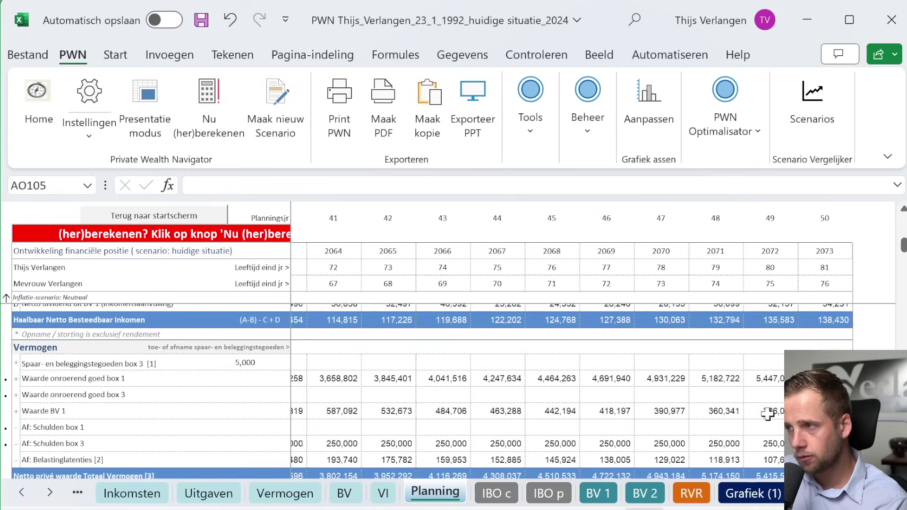
left_click(710, 410)
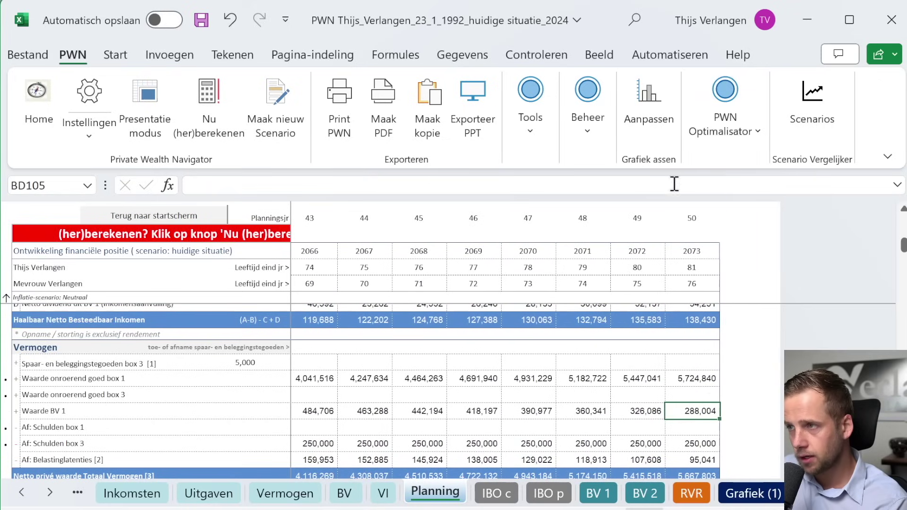
Examine the net dividend from BV 1 that supplements disposable income from 2058 onward
scroll(671, 446, "left", 3)
scroll(662, 439, "up", 3)
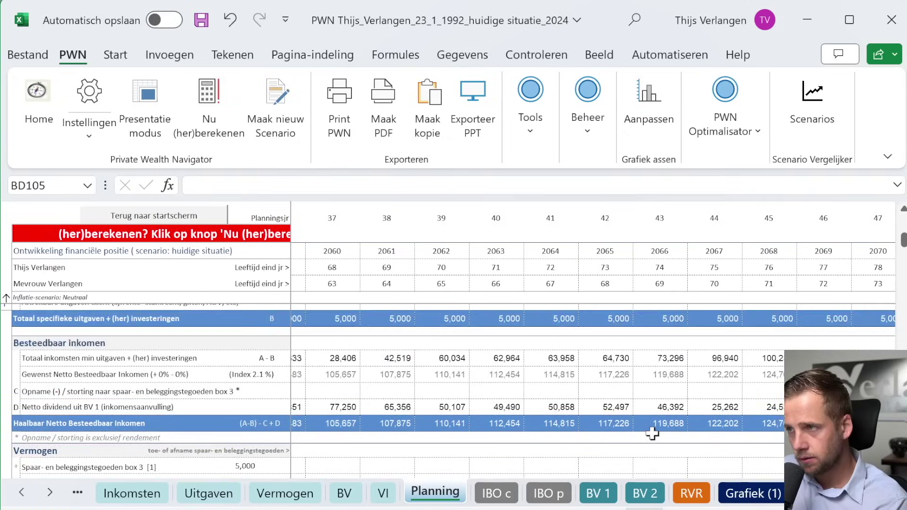
scroll(344, 407, "left", 2)
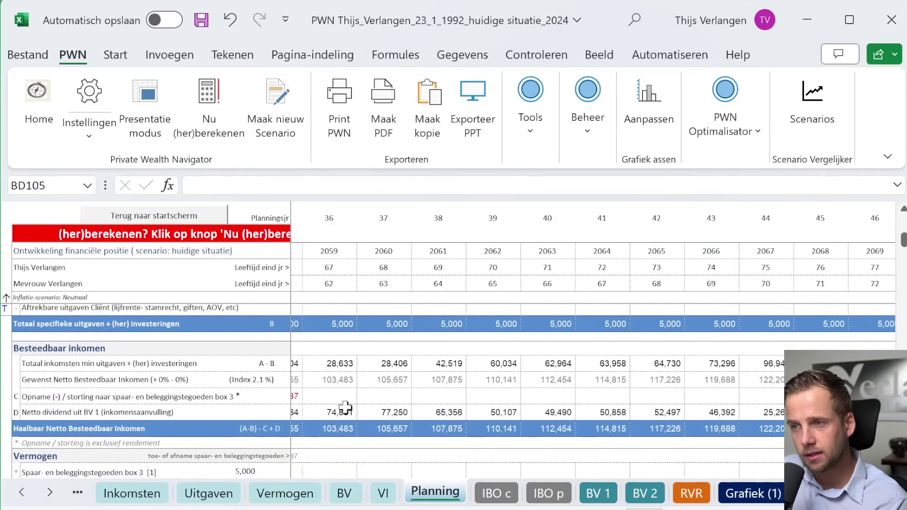
scroll(368, 409, "right", 1)
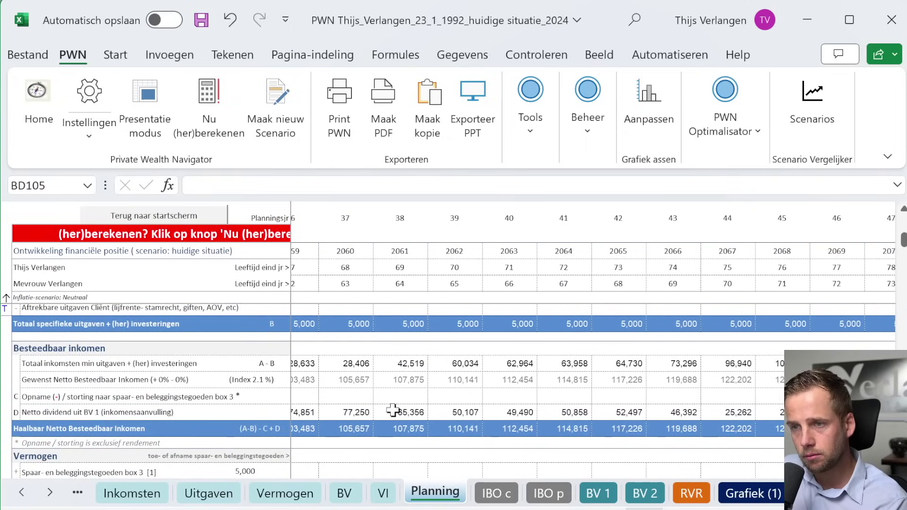
left_click(393, 411)
scroll(410, 410, "right", 1)
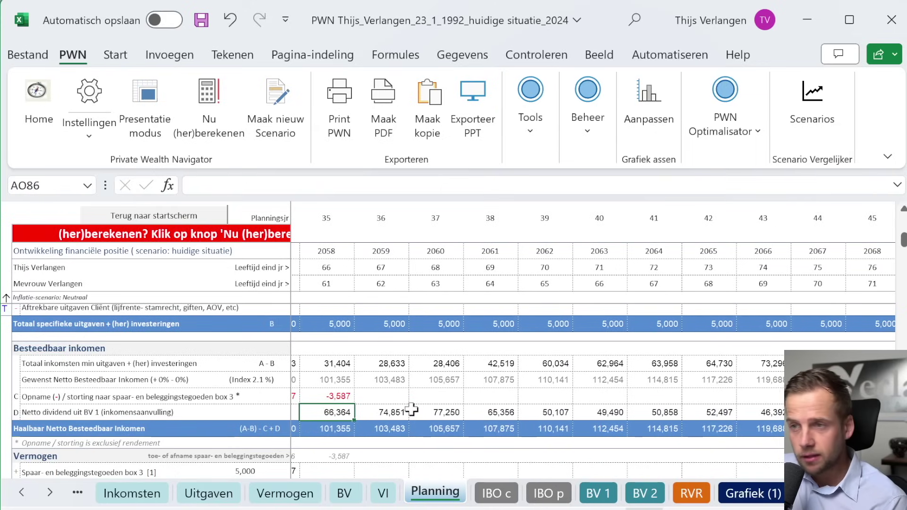
Review the 2067 income rows, including the annuity payments, both partners' AOW and the total gross income
scroll(411, 409, "up", 4)
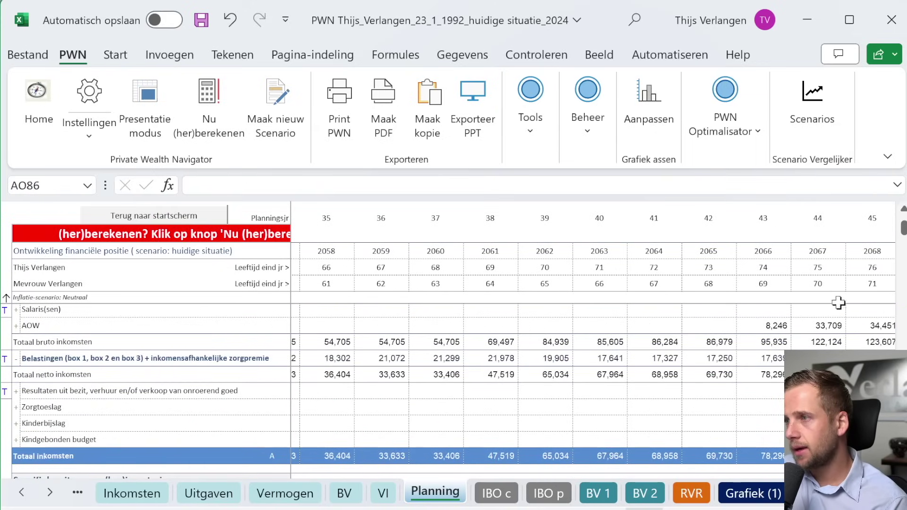
left_click(829, 322)
scroll(829, 322, "up", 2)
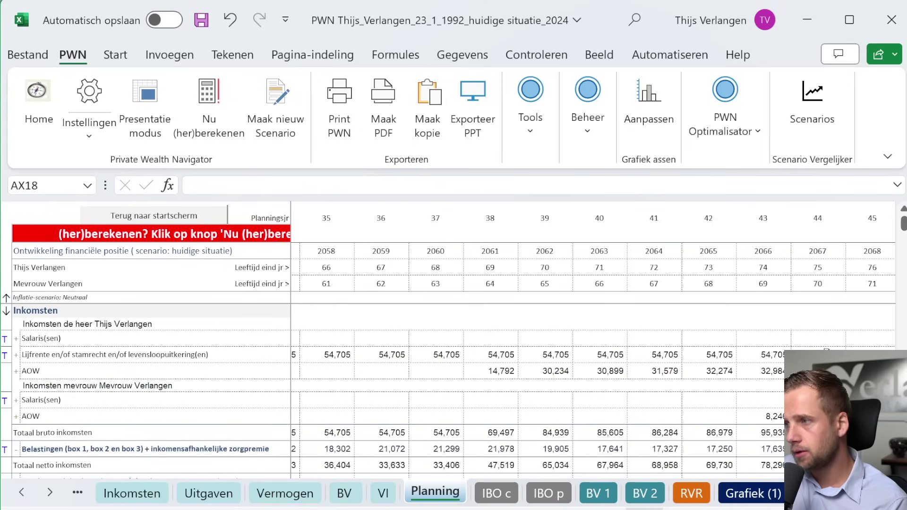
scroll(448, 389, "down", 1)
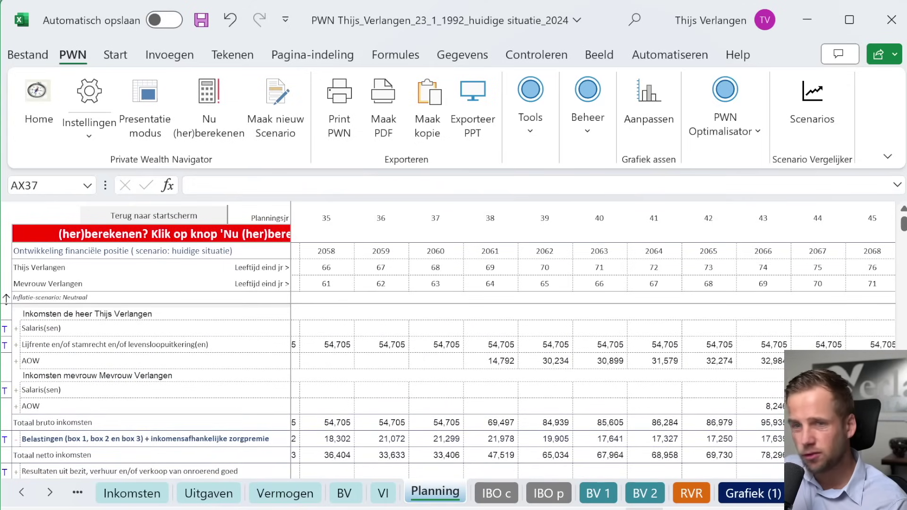
scroll(447, 391, "down", 1)
scroll(447, 391, "down", 1)
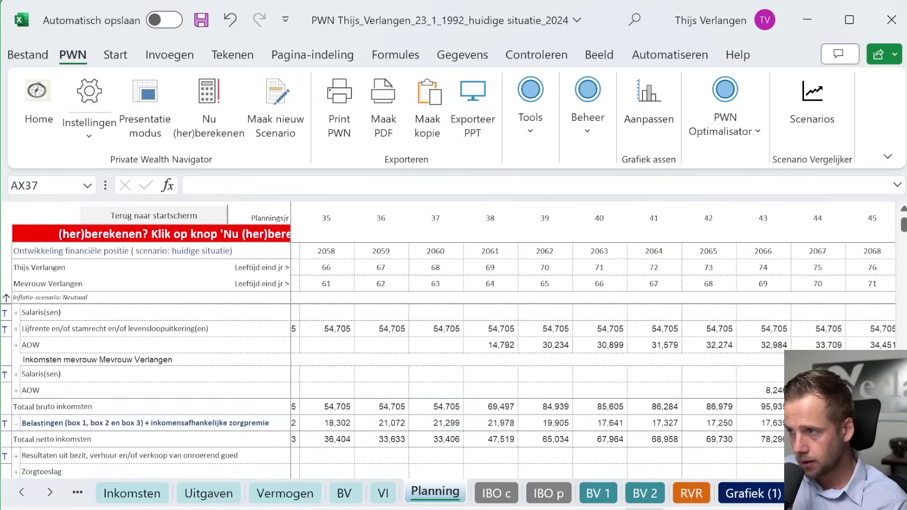
key("Down")
key("Down")
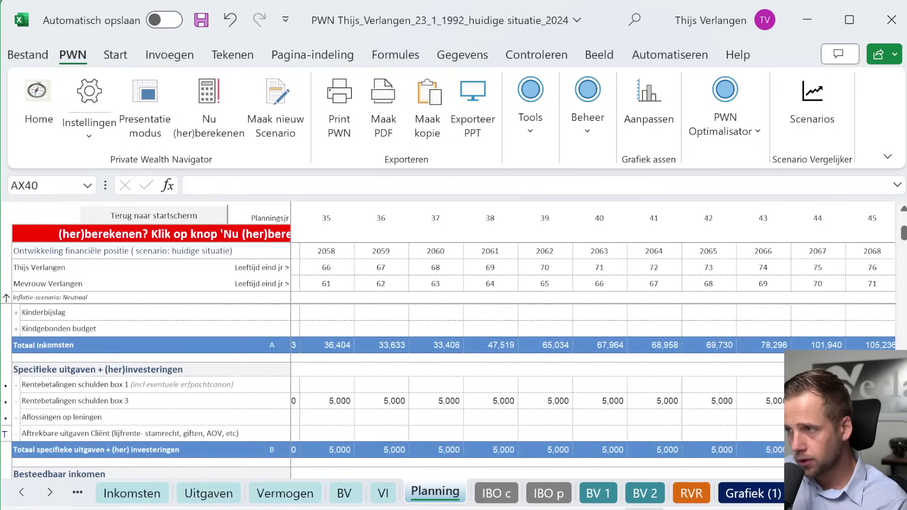
Check the 2067 specific expenses and disposable income rows down to the net dividend from BV 1
scroll(448, 391, "down", 3)
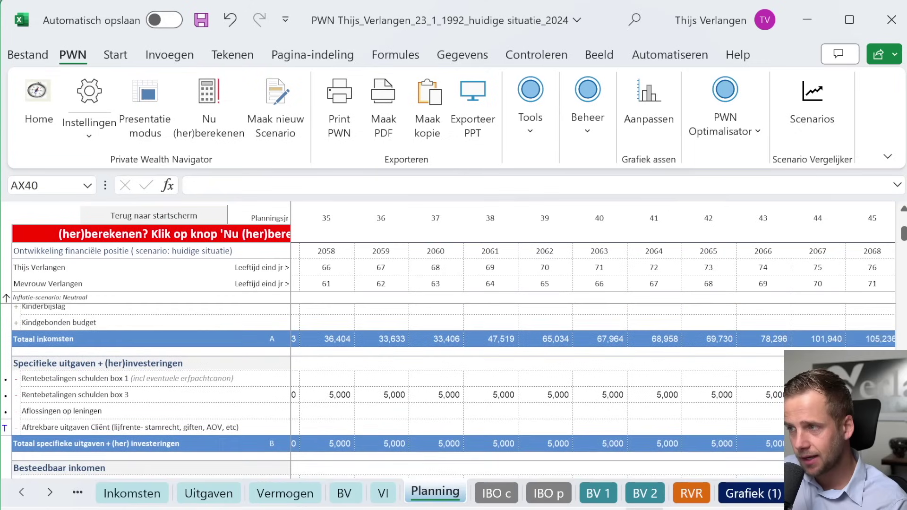
scroll(448, 391, "down", 1)
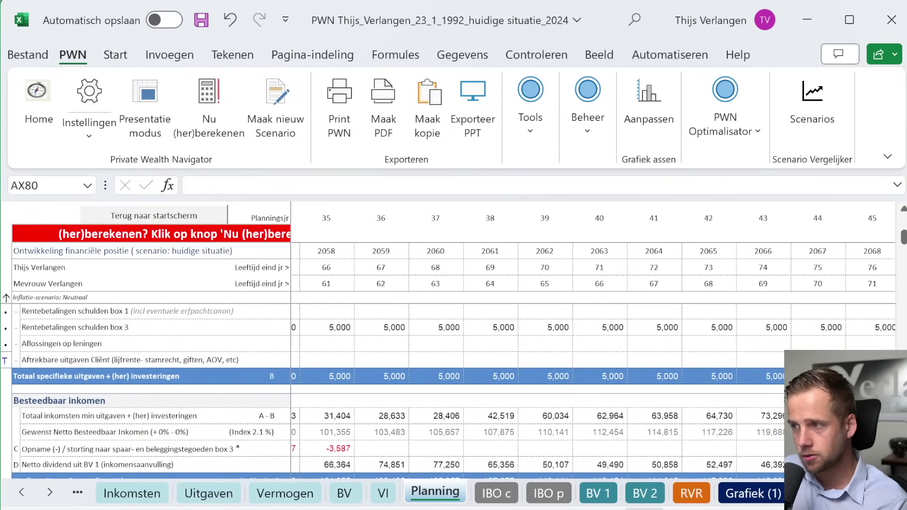
scroll(448, 391, "up", 2)
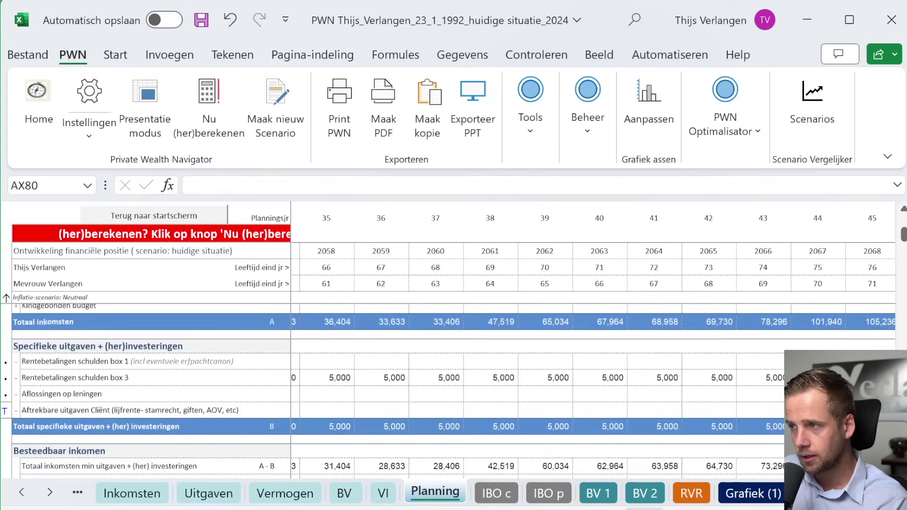
scroll(448, 392, "down", 2)
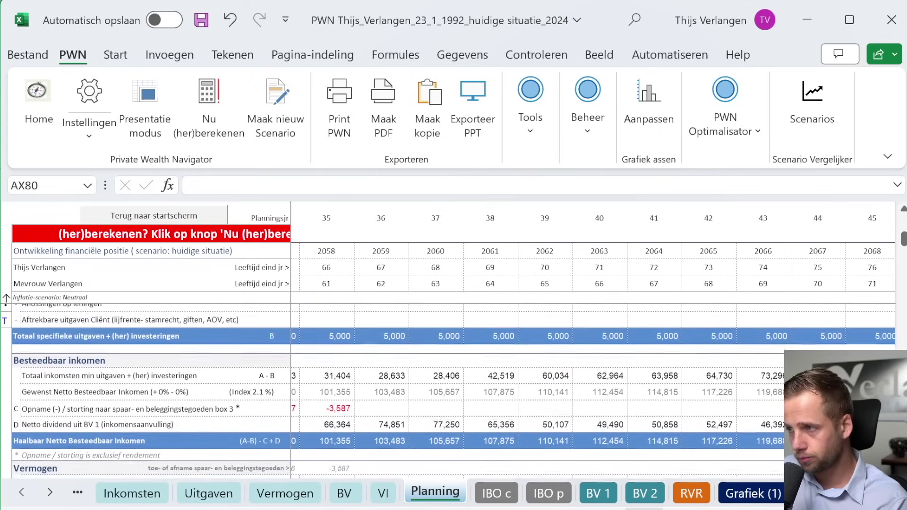
left_click(817, 424)
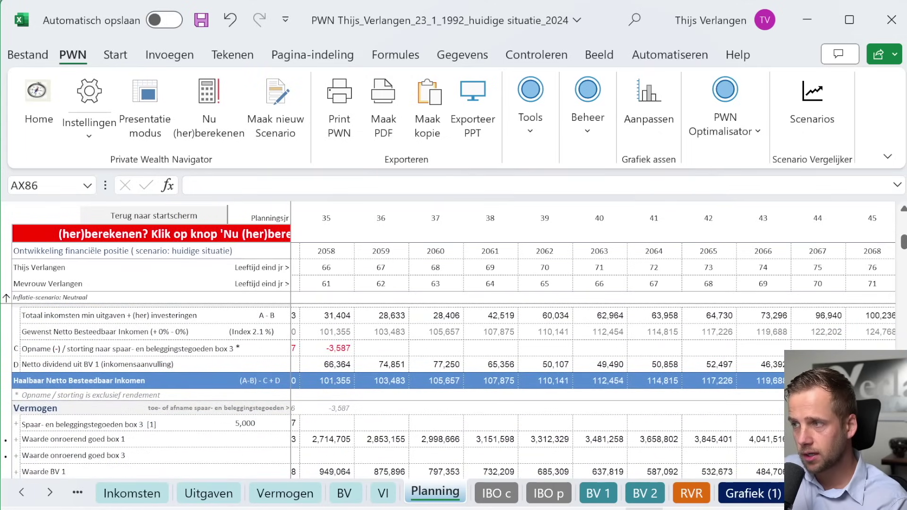
scroll(462, 402, "down", 2)
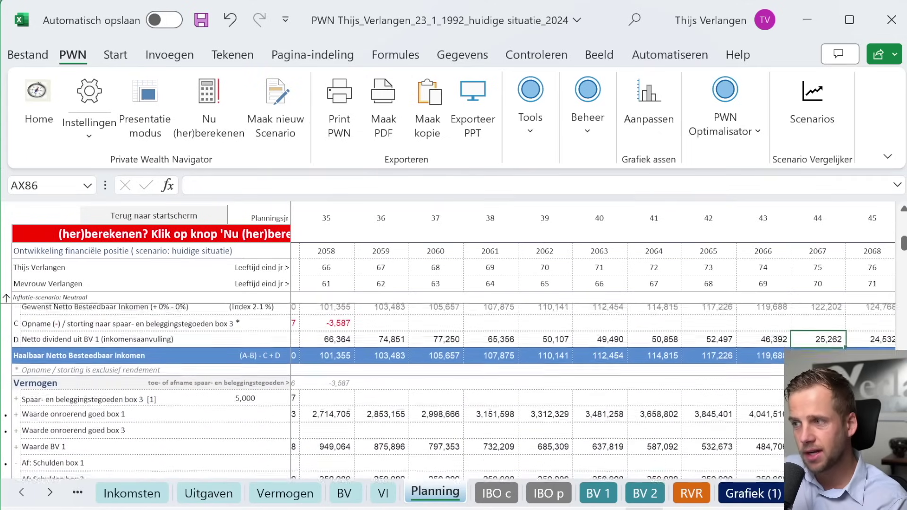
Compare the box 1 real estate value in 2058 with its value in 2067
left_click(330, 398)
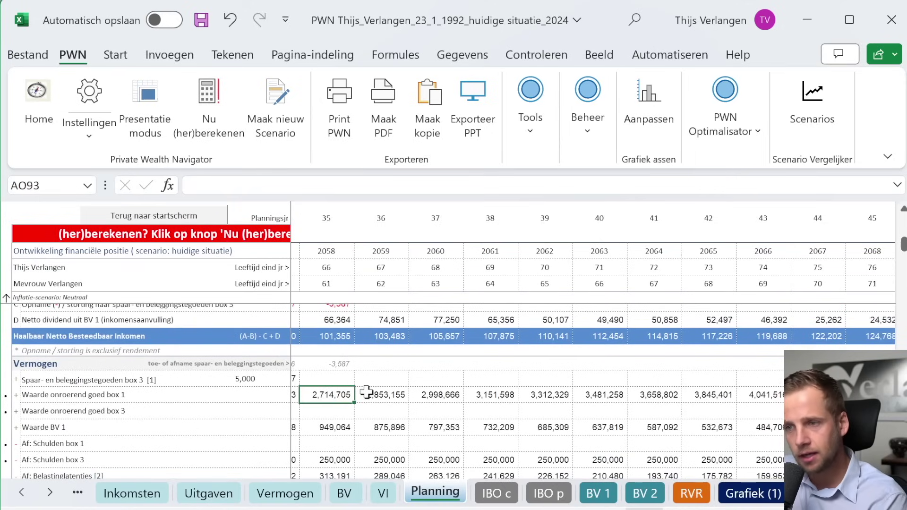
scroll(368, 392, "down", 1)
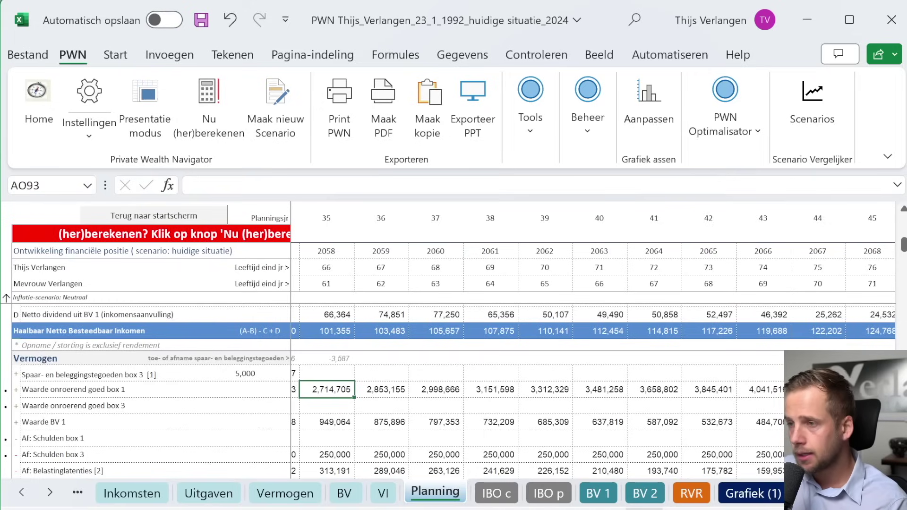
left_click(818, 389)
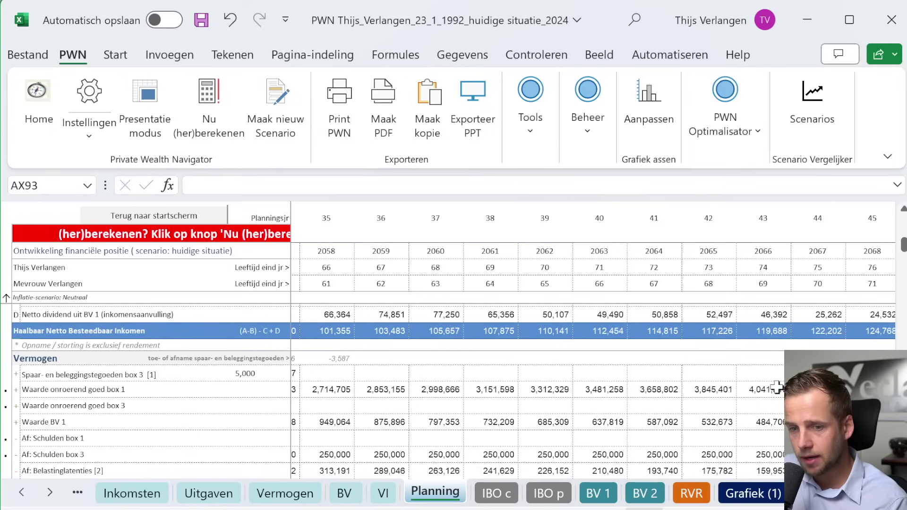